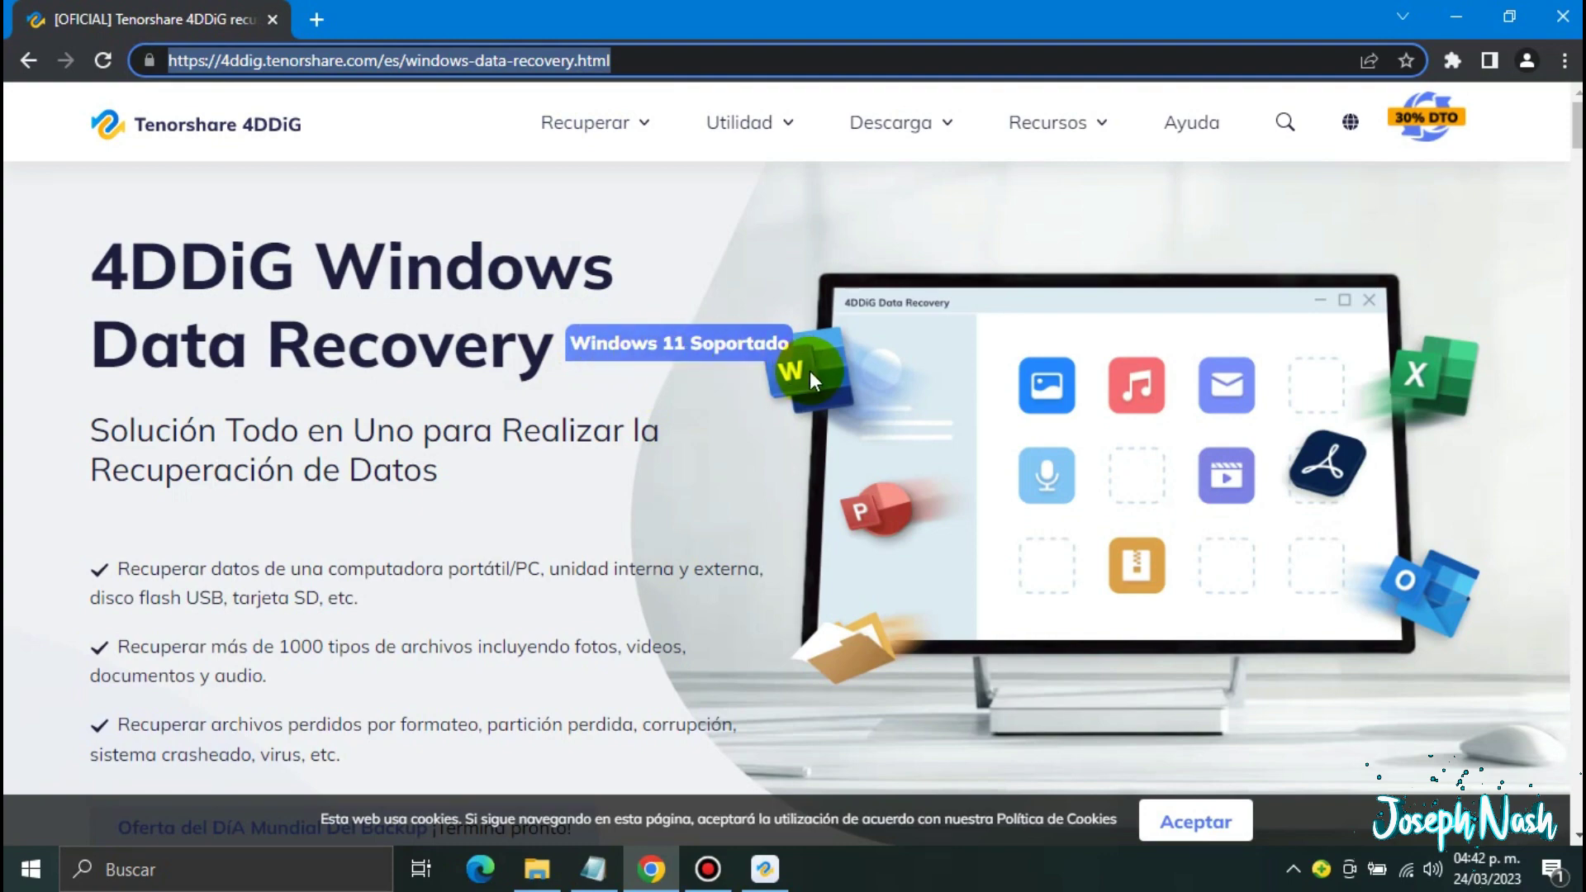
- Examine the 4DDiG data recovery product pages for Windows and Mac, including their feature lists and download options
{"action": "scroll", "coordinate": [681, 552], "scroll_direction": "down", "scroll_amount": 8}
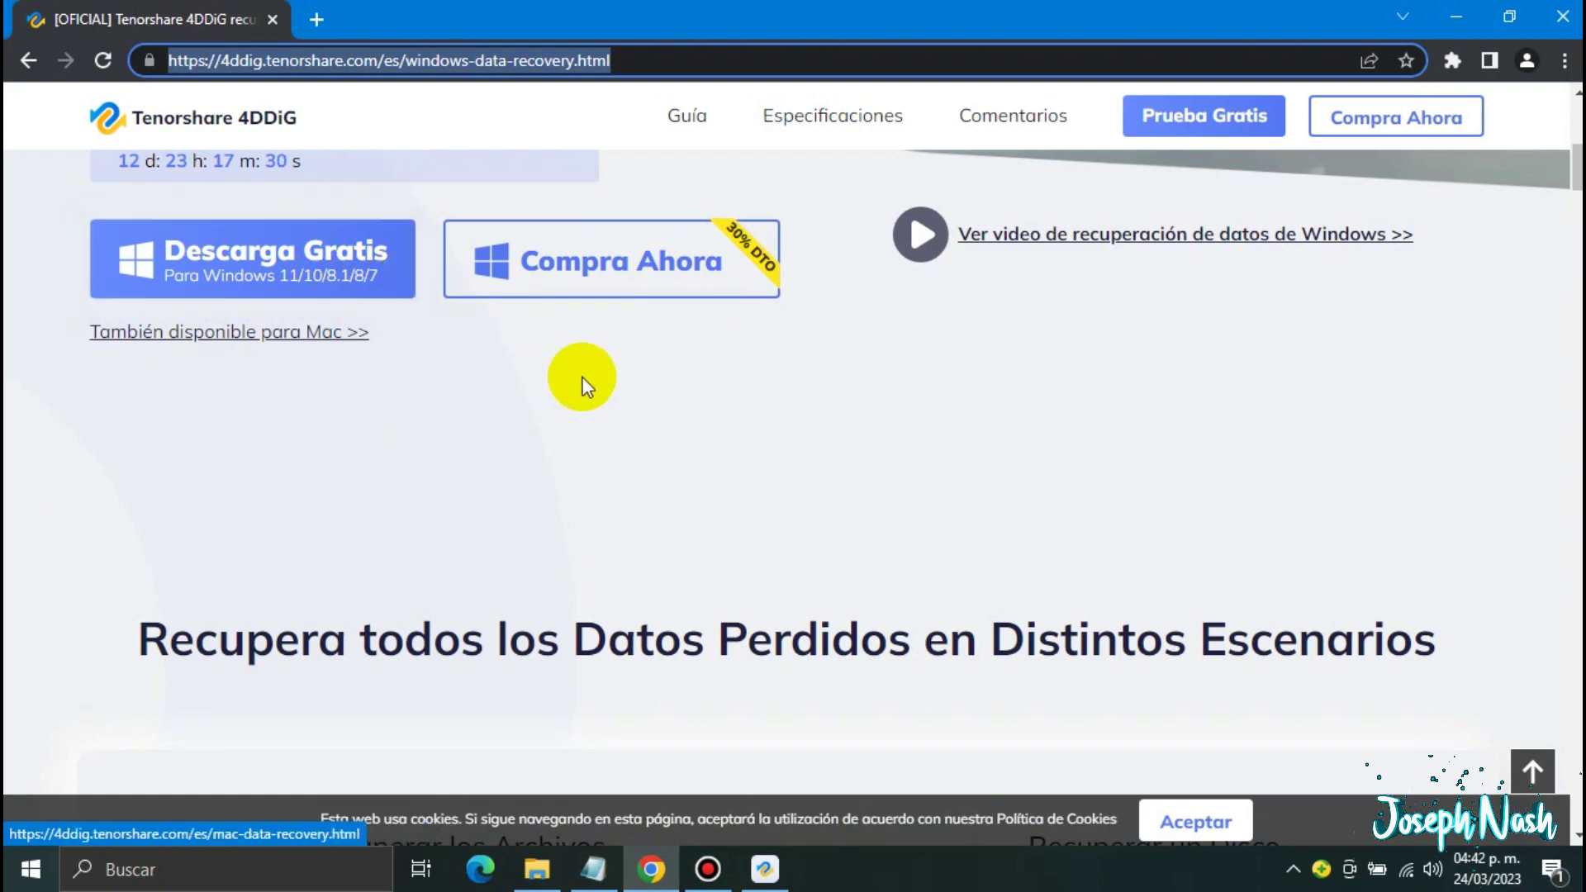
{"action": "scroll", "coordinate": [1074, 521], "scroll_direction": "up", "scroll_amount": 4}
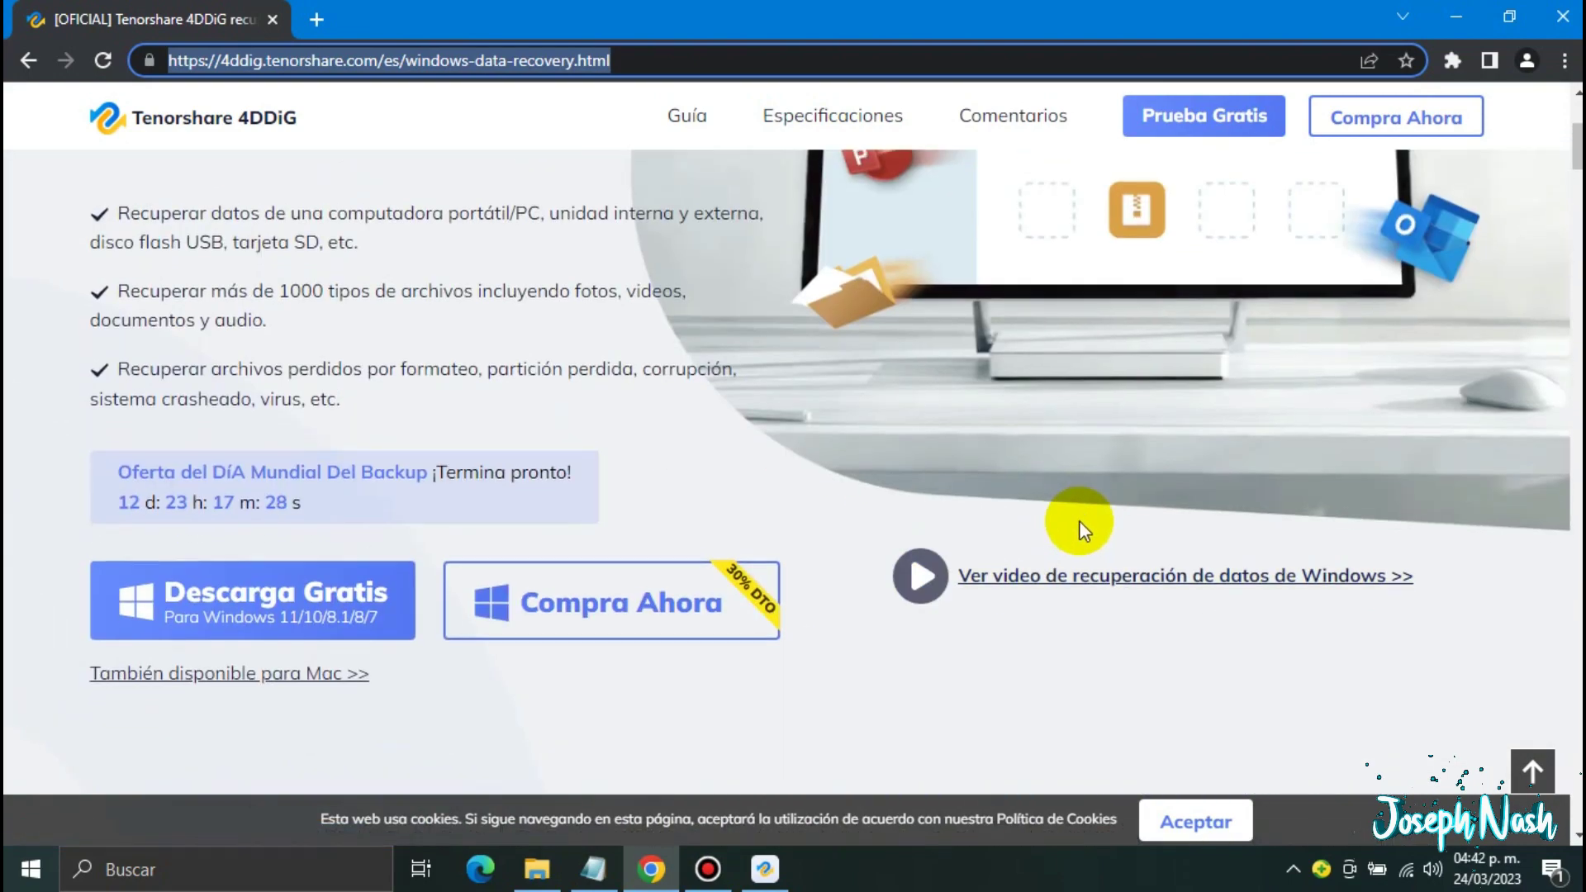
{"action": "scroll", "coordinate": [1079, 520], "scroll_direction": "down", "scroll_amount": 4}
{"action": "scroll", "coordinate": [1322, 529], "scroll_direction": "down", "scroll_amount": 4}
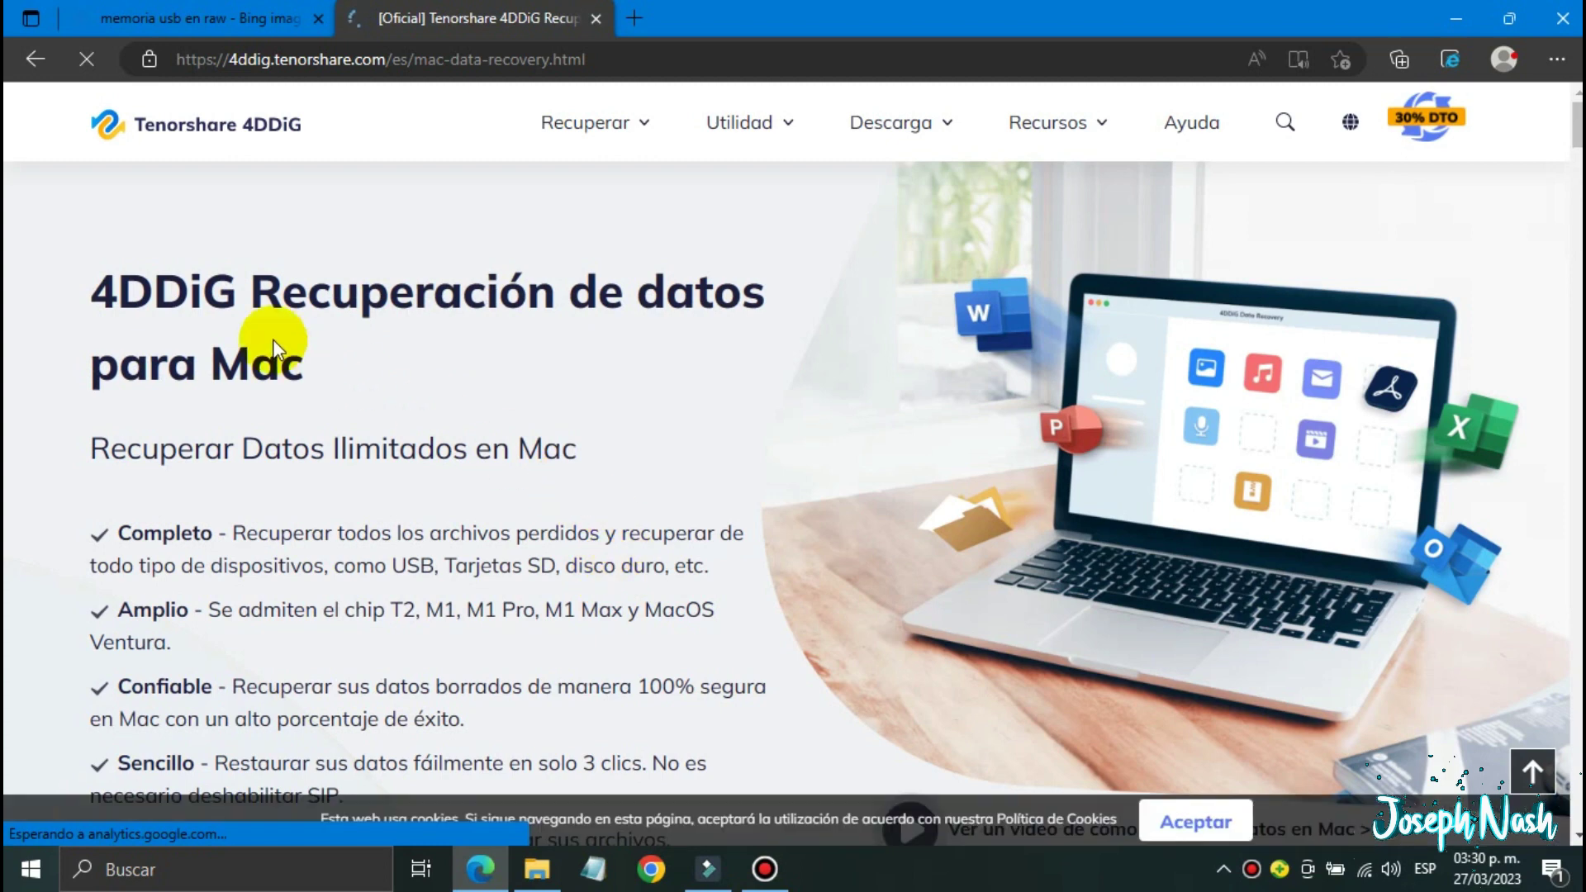
{"action": "left_click_drag", "start_coordinate": [77, 290], "coordinate": [583, 381]}
{"action": "left_click_drag", "start_coordinate": [85, 444], "coordinate": [712, 458]}
{"action": "left_click", "coordinate": [652, 446]}
{"action": "scroll", "coordinate": [666, 543], "scroll_direction": "down", "scroll_amount": 3}
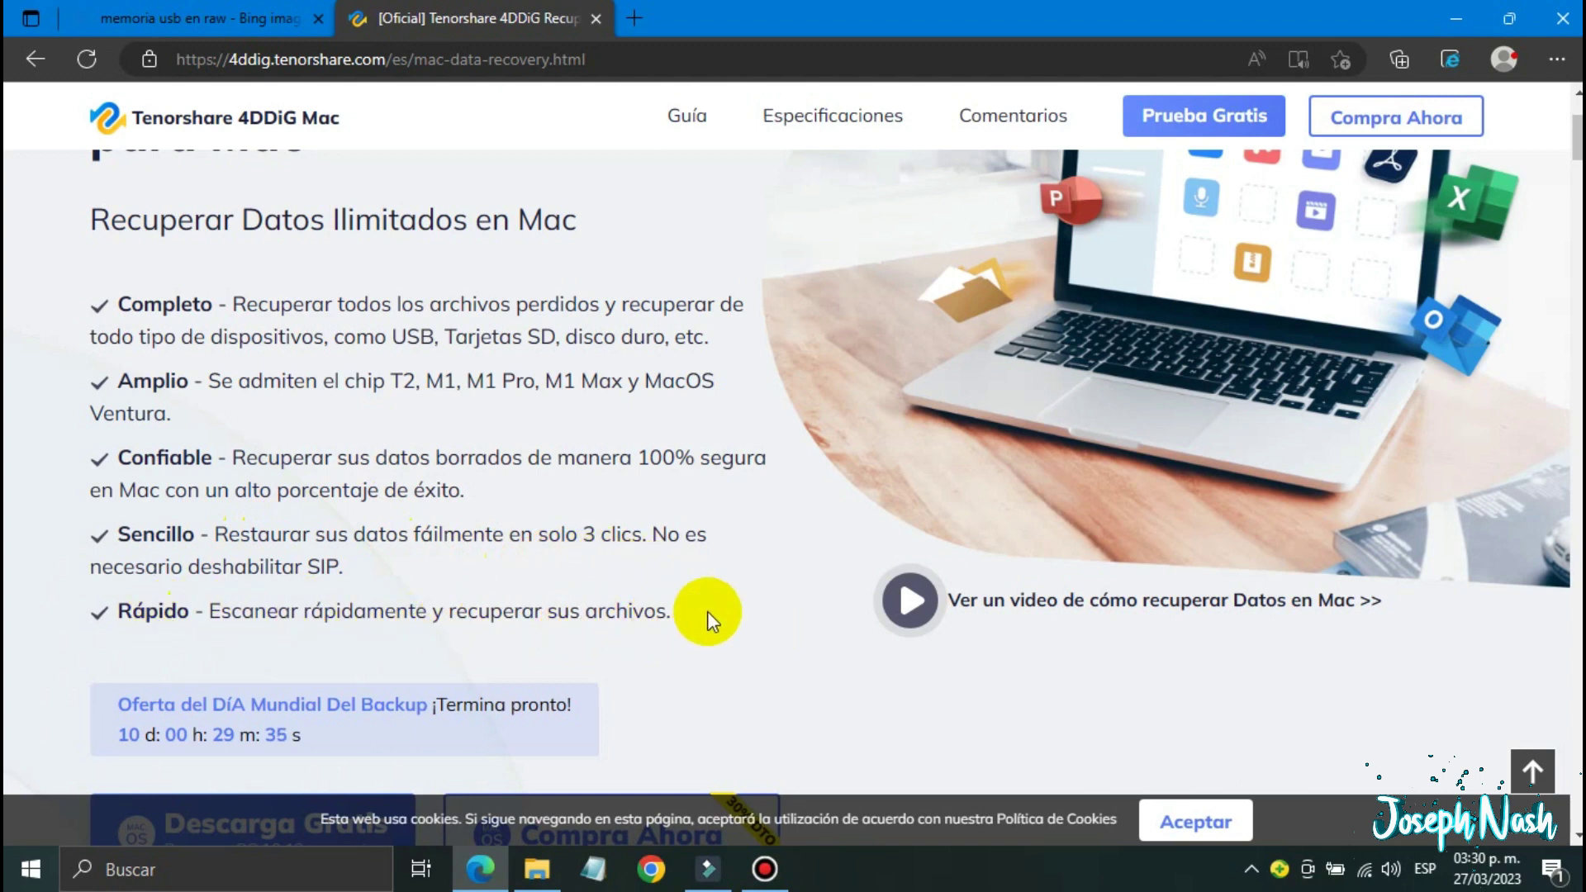
{"action": "scroll", "coordinate": [654, 622], "scroll_direction": "up", "scroll_amount": 1}
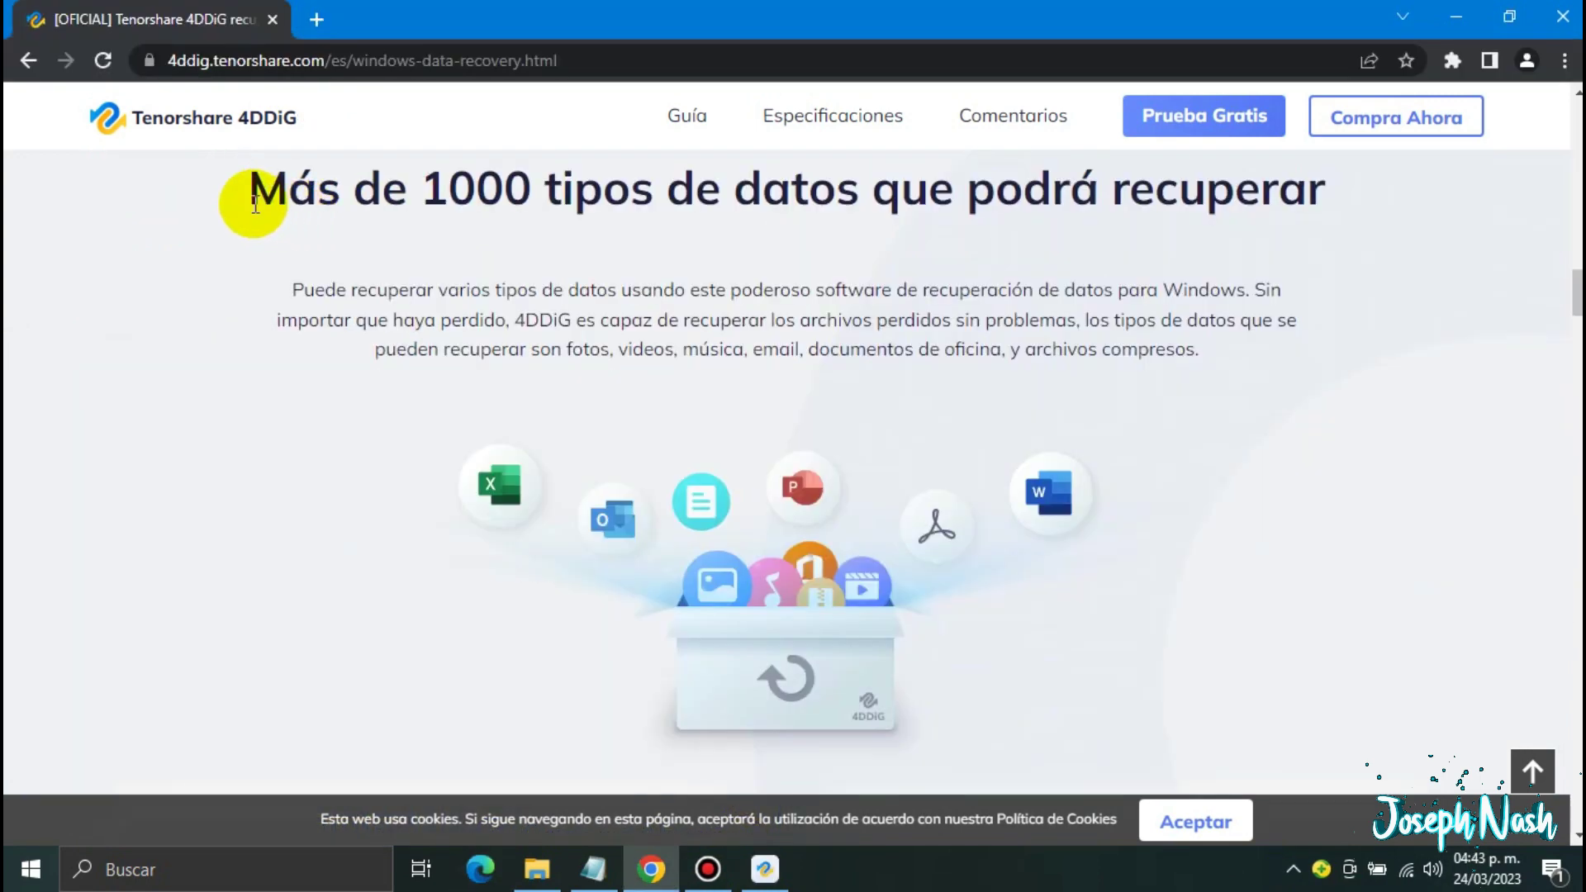
- Examine the recoverable data types, scan and recovery features, and video repair information on the 4DDiG Windows page
{"action": "left_click_drag", "start_coordinate": [235, 195], "coordinate": [1368, 209]}
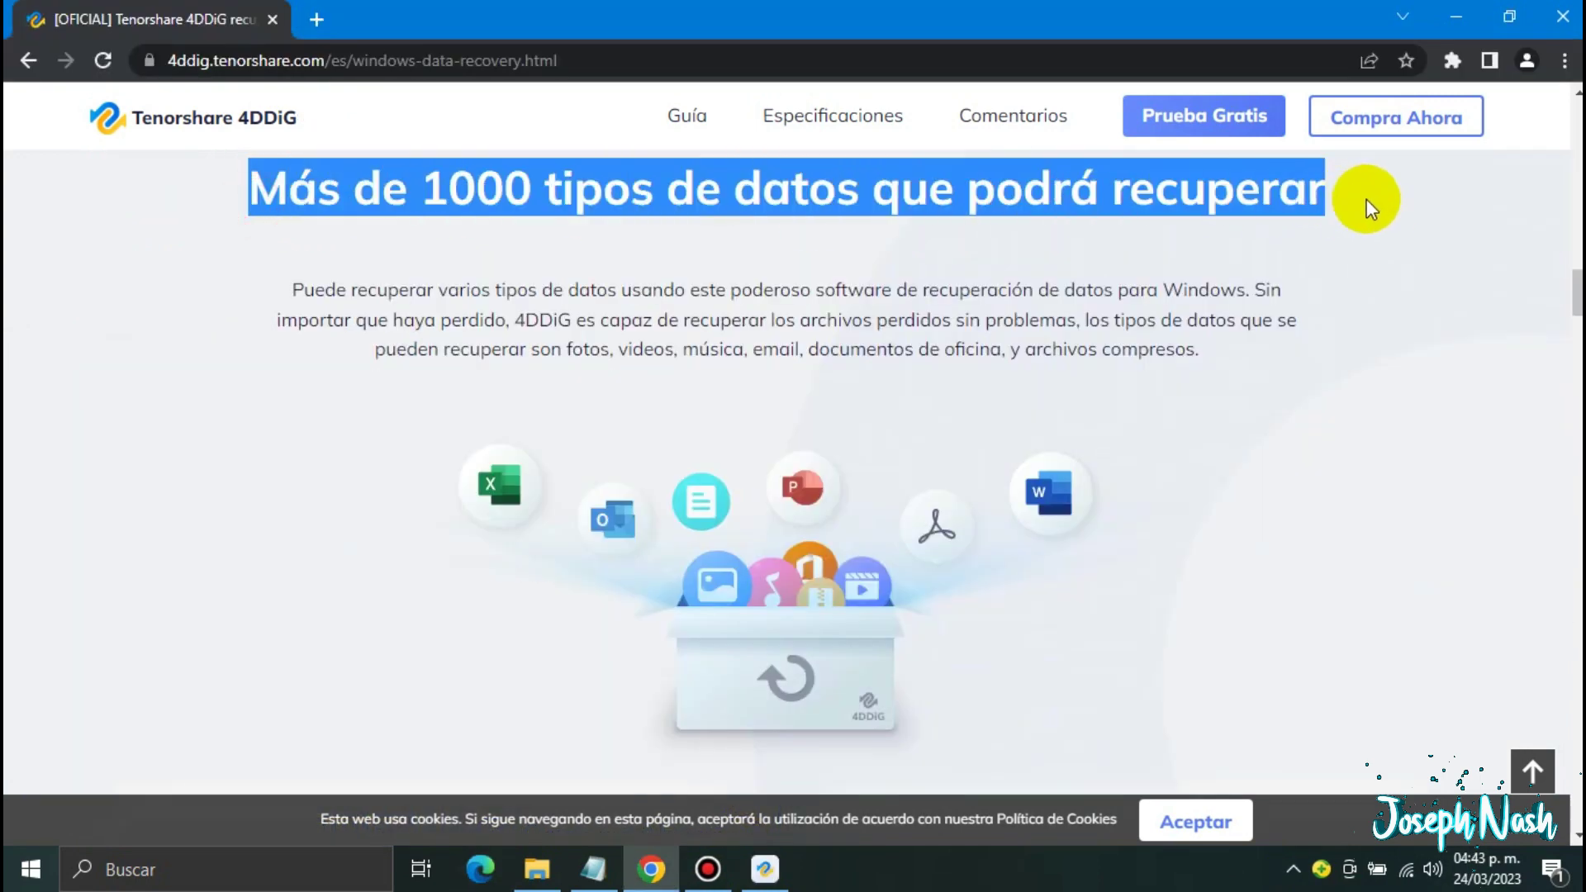
{"action": "left_click", "coordinate": [1425, 354]}
{"action": "scroll", "coordinate": [1377, 350], "scroll_direction": "down", "scroll_amount": 7}
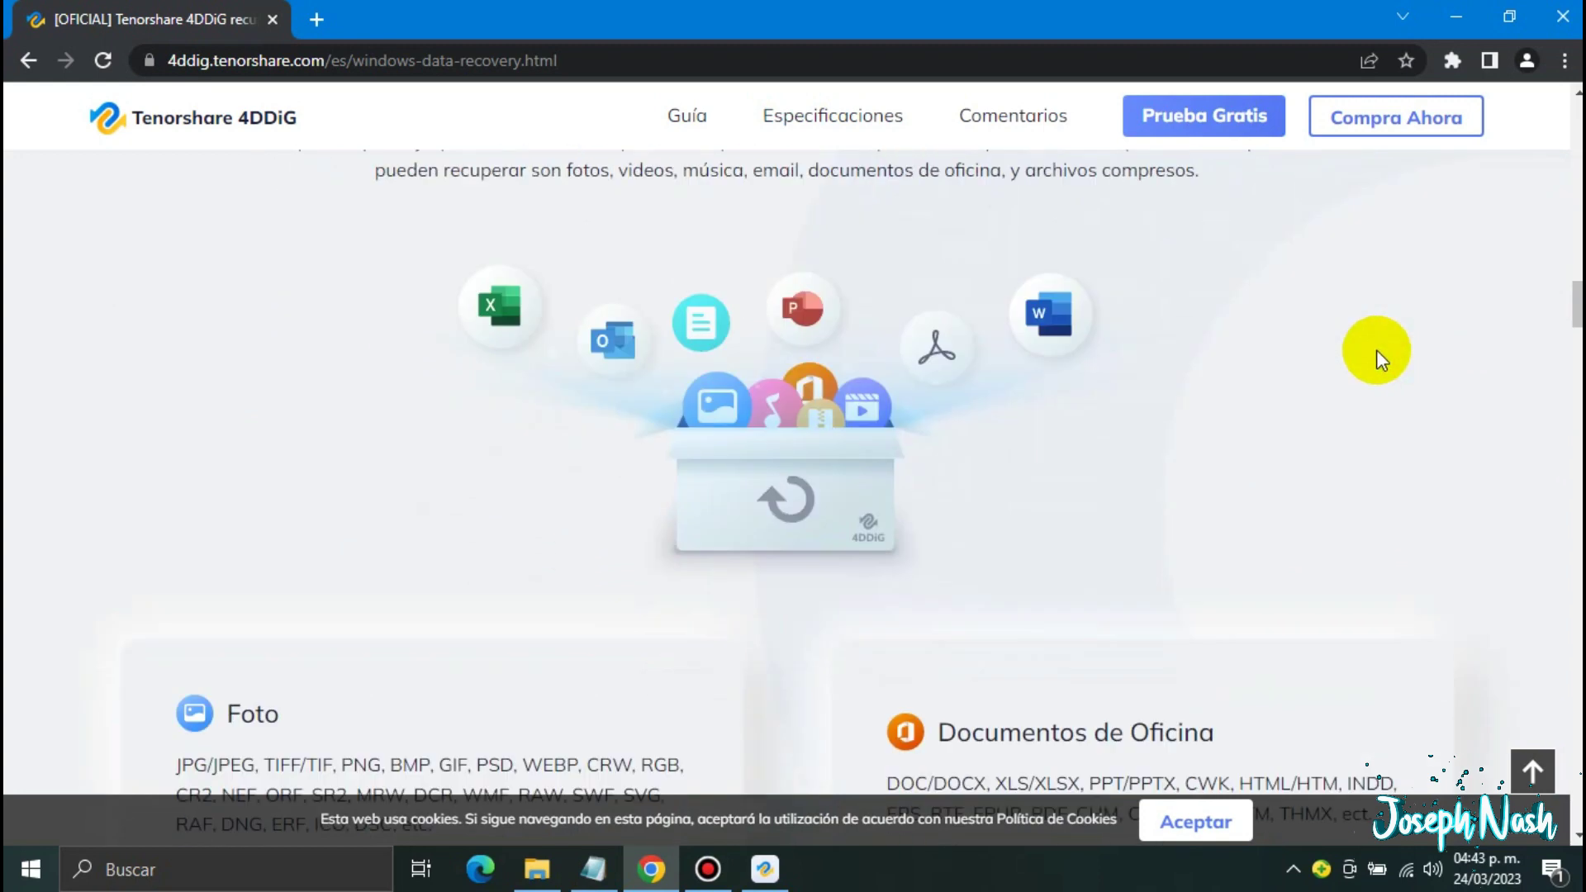
{"action": "scroll", "coordinate": [1376, 349], "scroll_direction": "down", "scroll_amount": 2}
{"action": "scroll", "coordinate": [1377, 348], "scroll_direction": "up", "scroll_amount": 1}
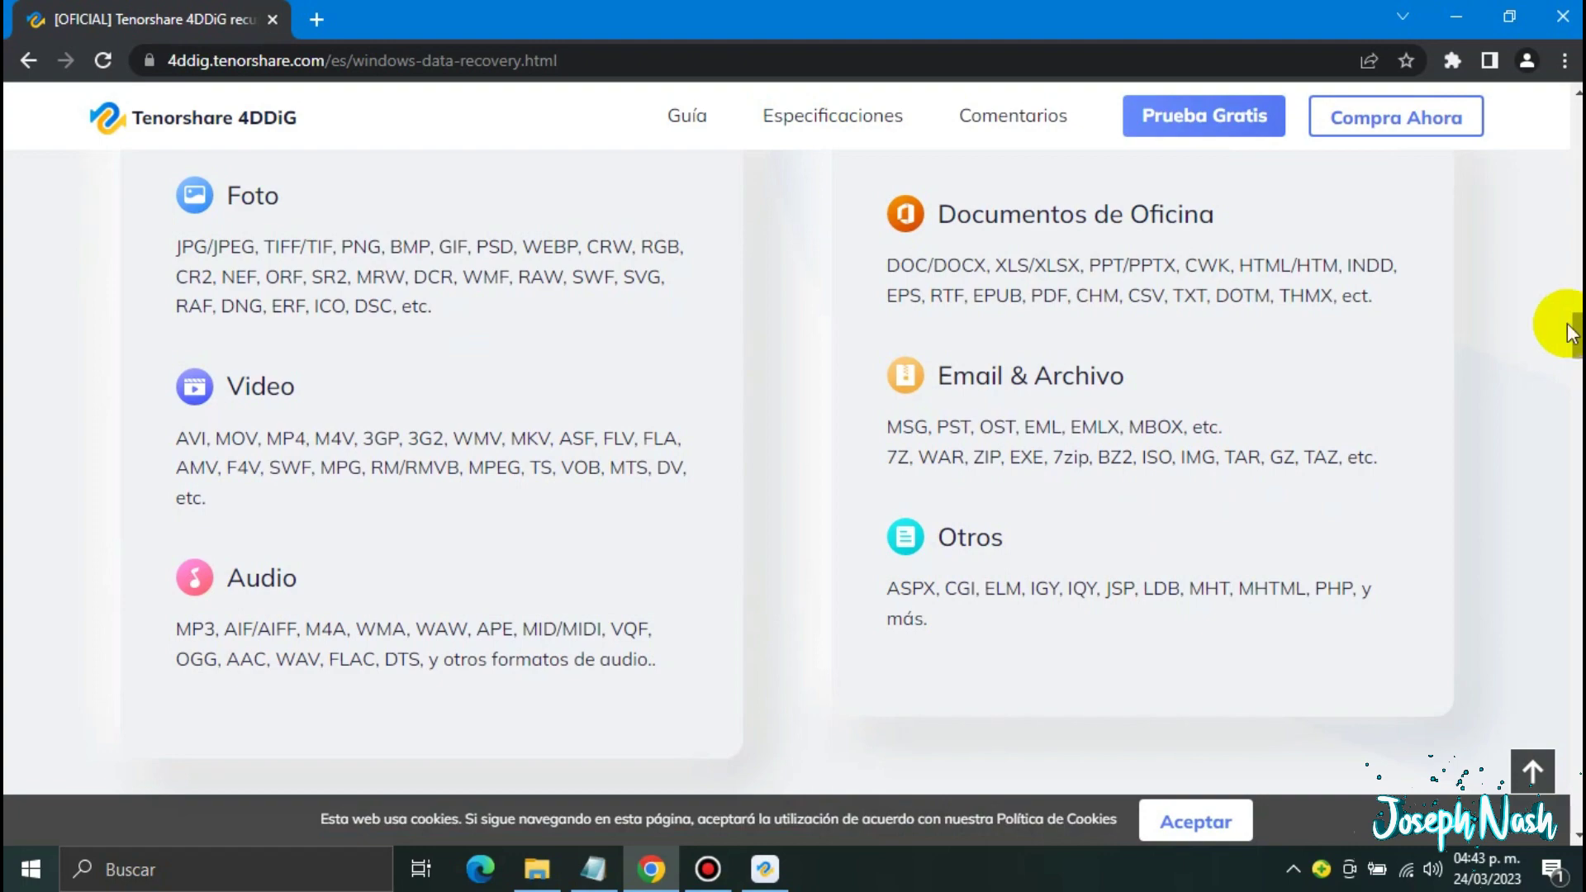
{"action": "scroll", "coordinate": [1527, 415], "scroll_direction": "down", "scroll_amount": 8}
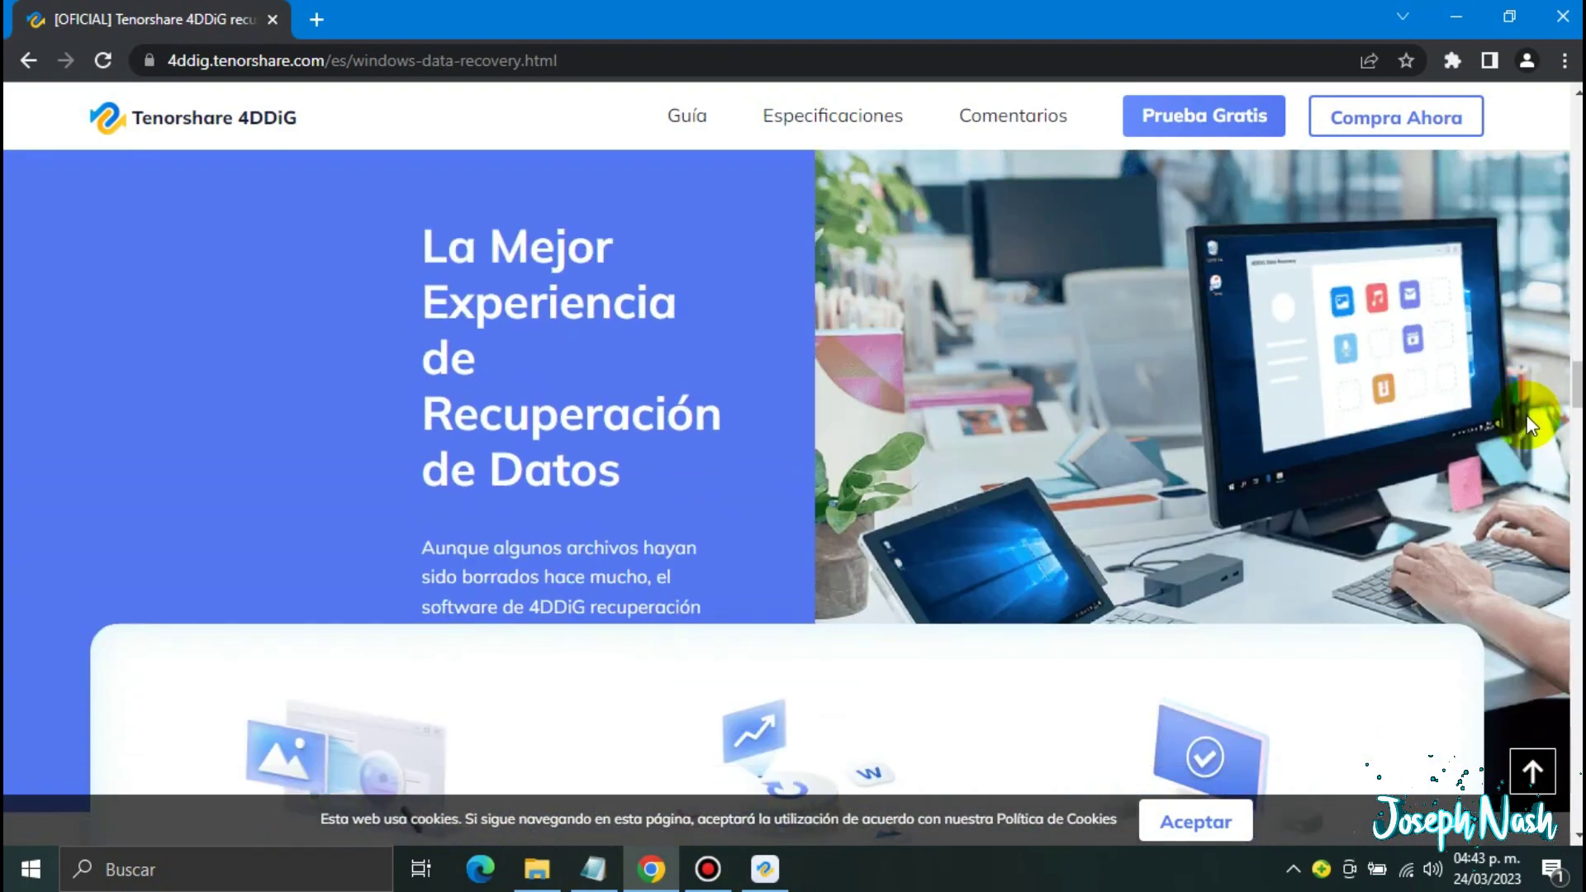
{"action": "scroll", "coordinate": [1527, 415], "scroll_direction": "down", "scroll_amount": 12}
{"action": "scroll", "coordinate": [1517, 422], "scroll_direction": "up", "scroll_amount": 6}
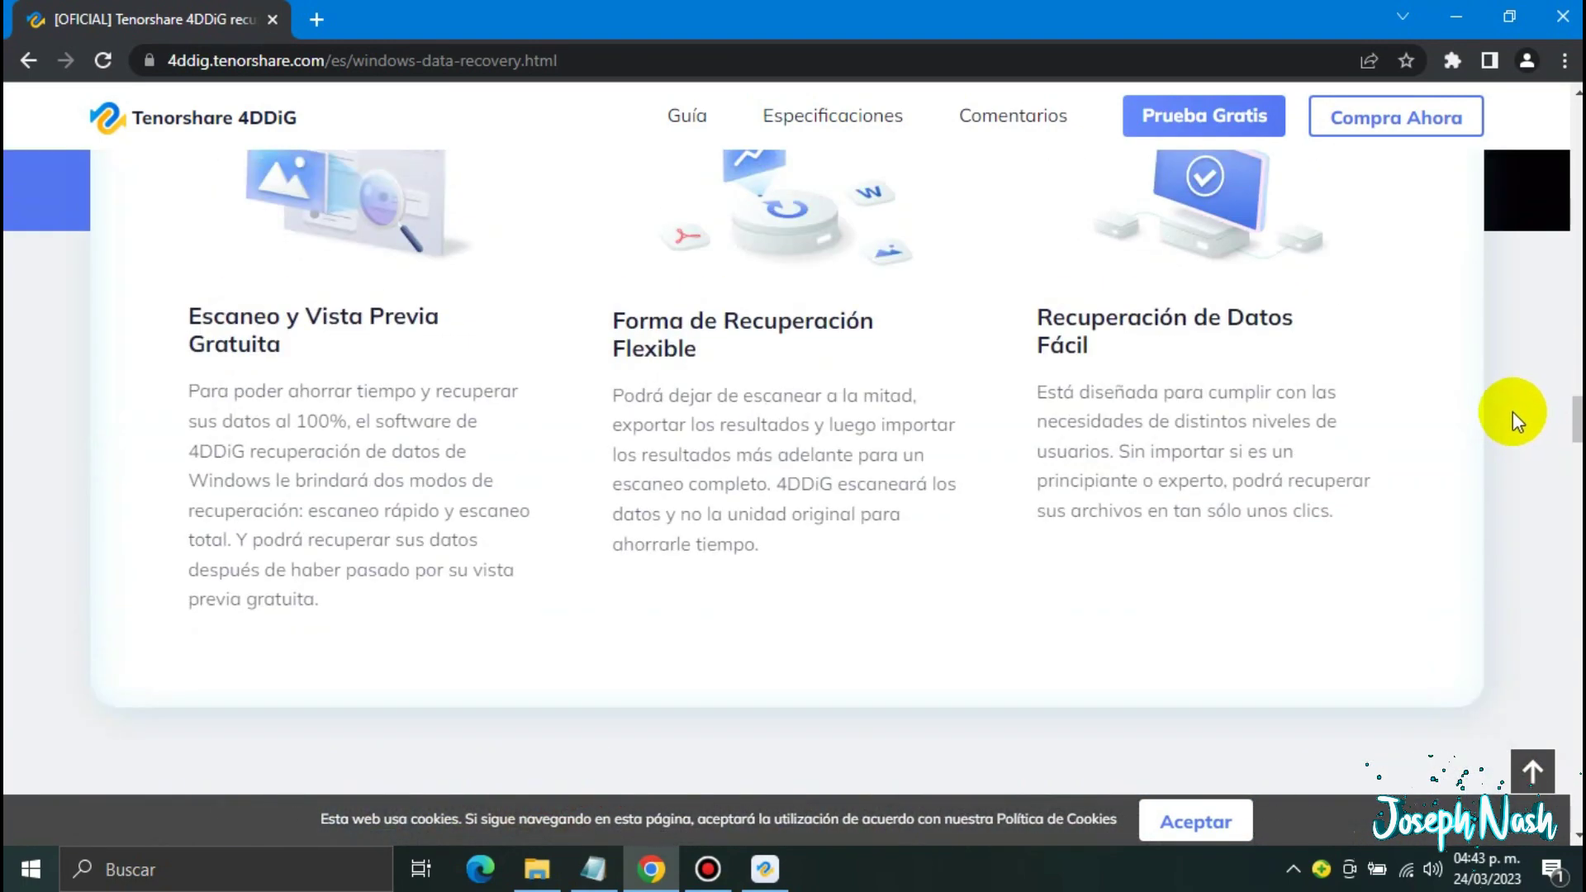
{"action": "scroll", "coordinate": [1509, 410], "scroll_direction": "up", "scroll_amount": 3}
{"action": "scroll", "coordinate": [1485, 411], "scroll_direction": "down", "scroll_amount": 7}
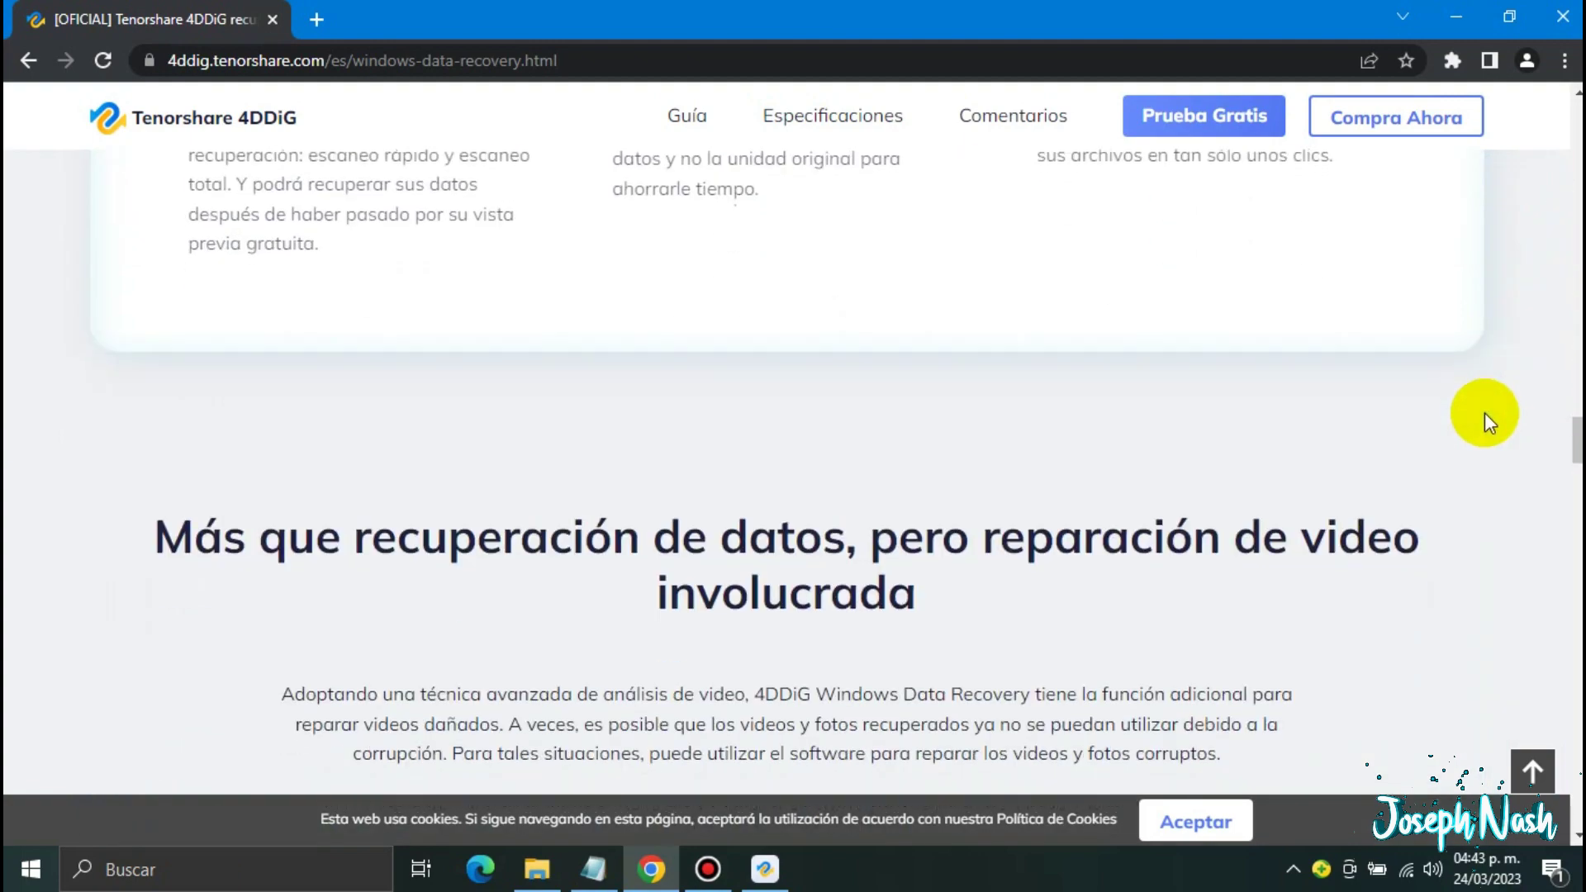
{"action": "scroll", "coordinate": [1484, 413], "scroll_direction": "down", "scroll_amount": 4}
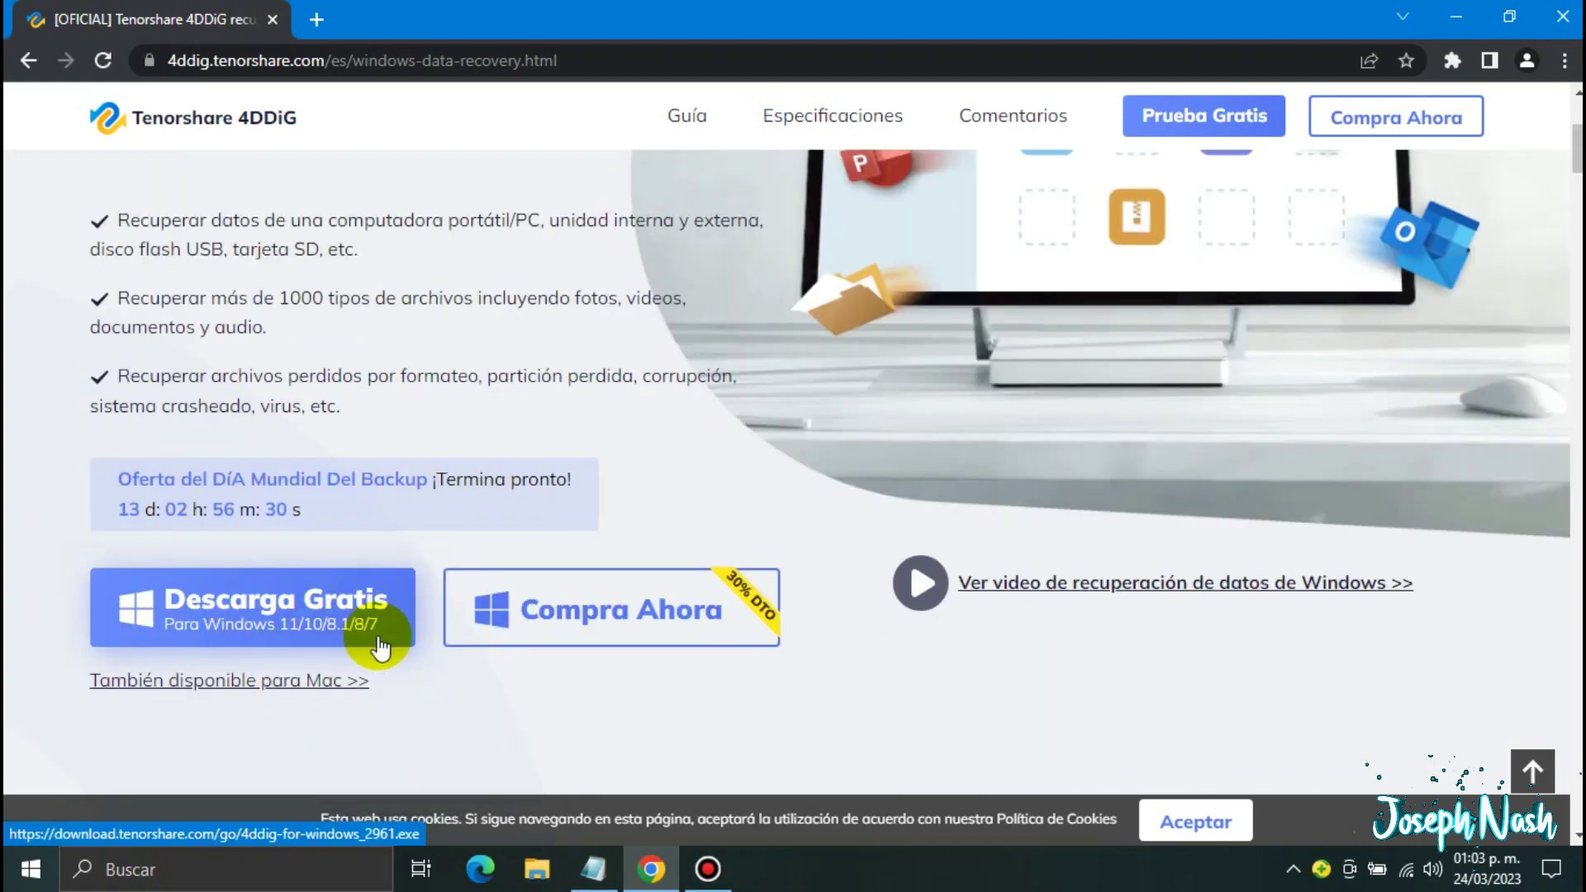
- Download the free 4DDiG version for Windows and run its installer as administrator, allowing changes to the device
{"action": "left_click", "coordinate": [274, 618]}
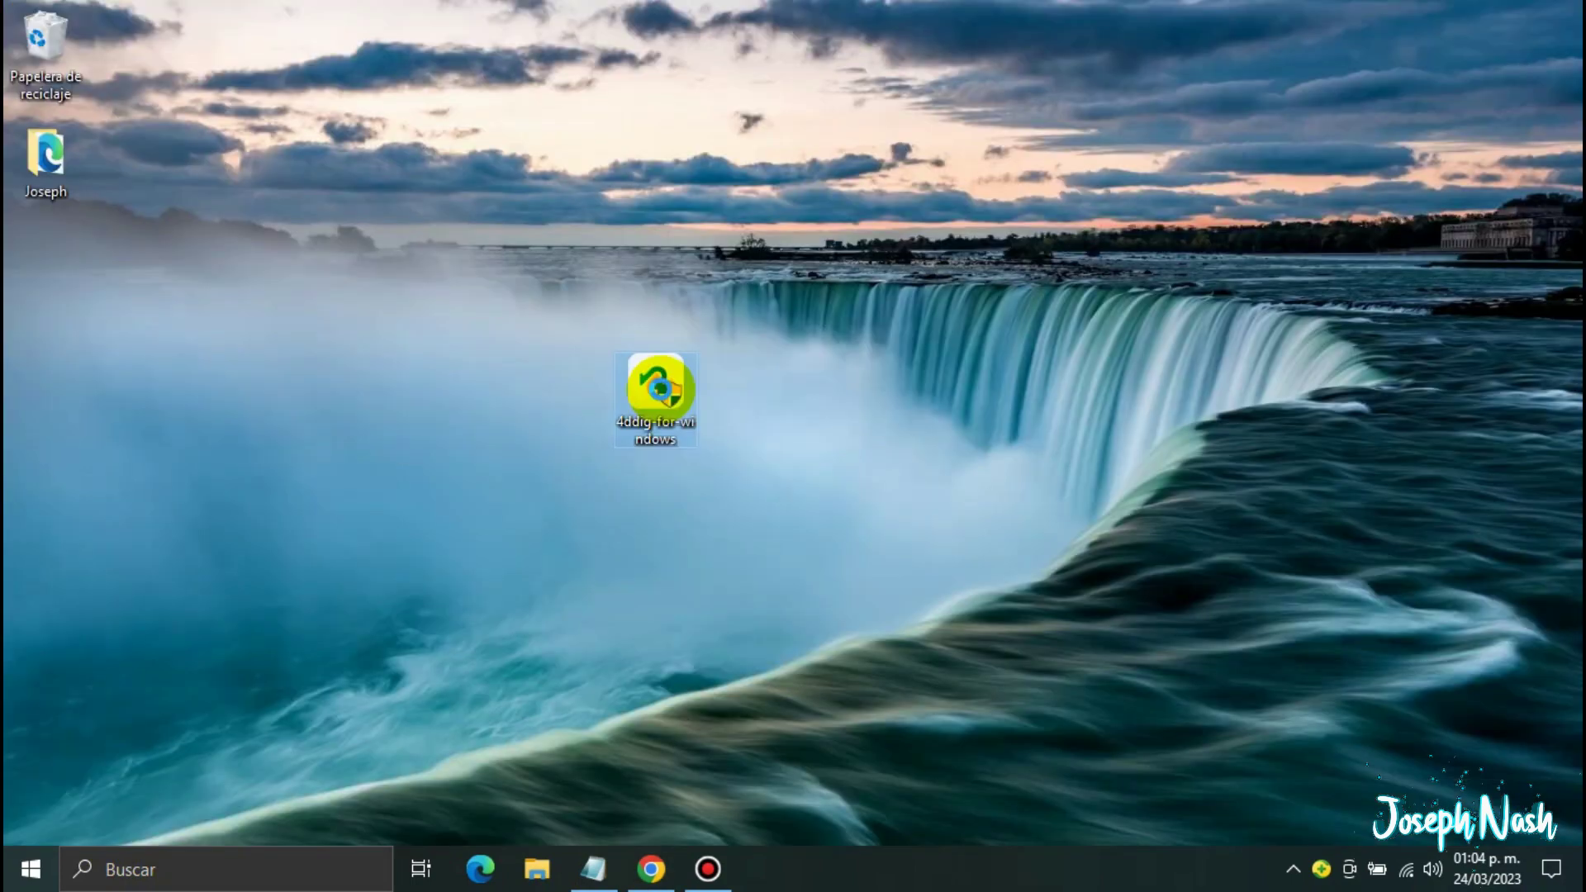
{"action": "right_click", "coordinate": [661, 388]}
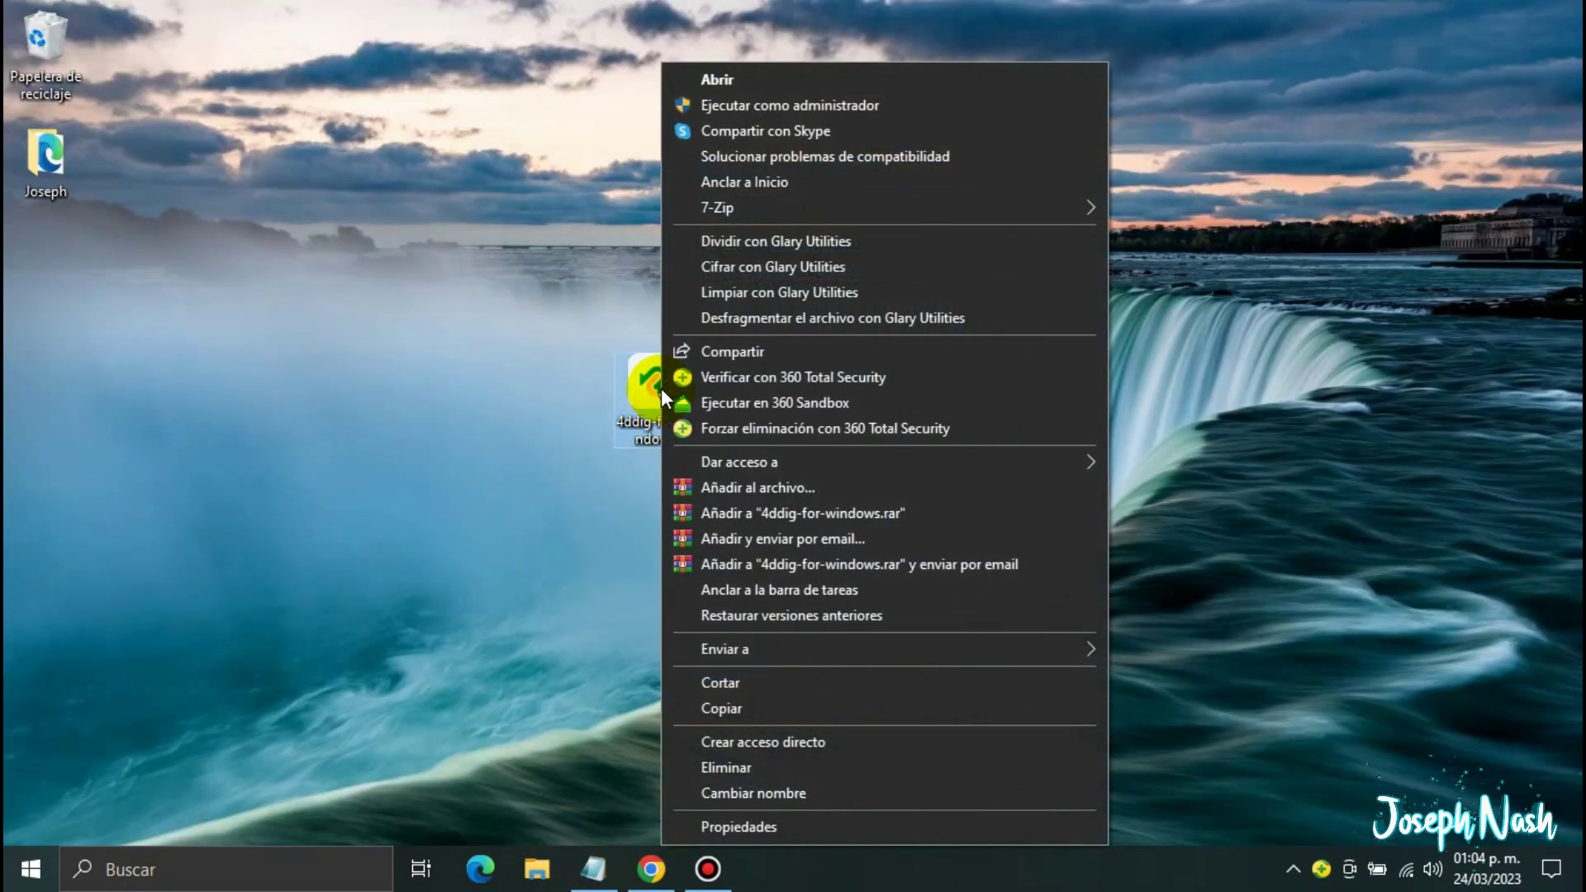
{"action": "left_click", "coordinate": [791, 105]}
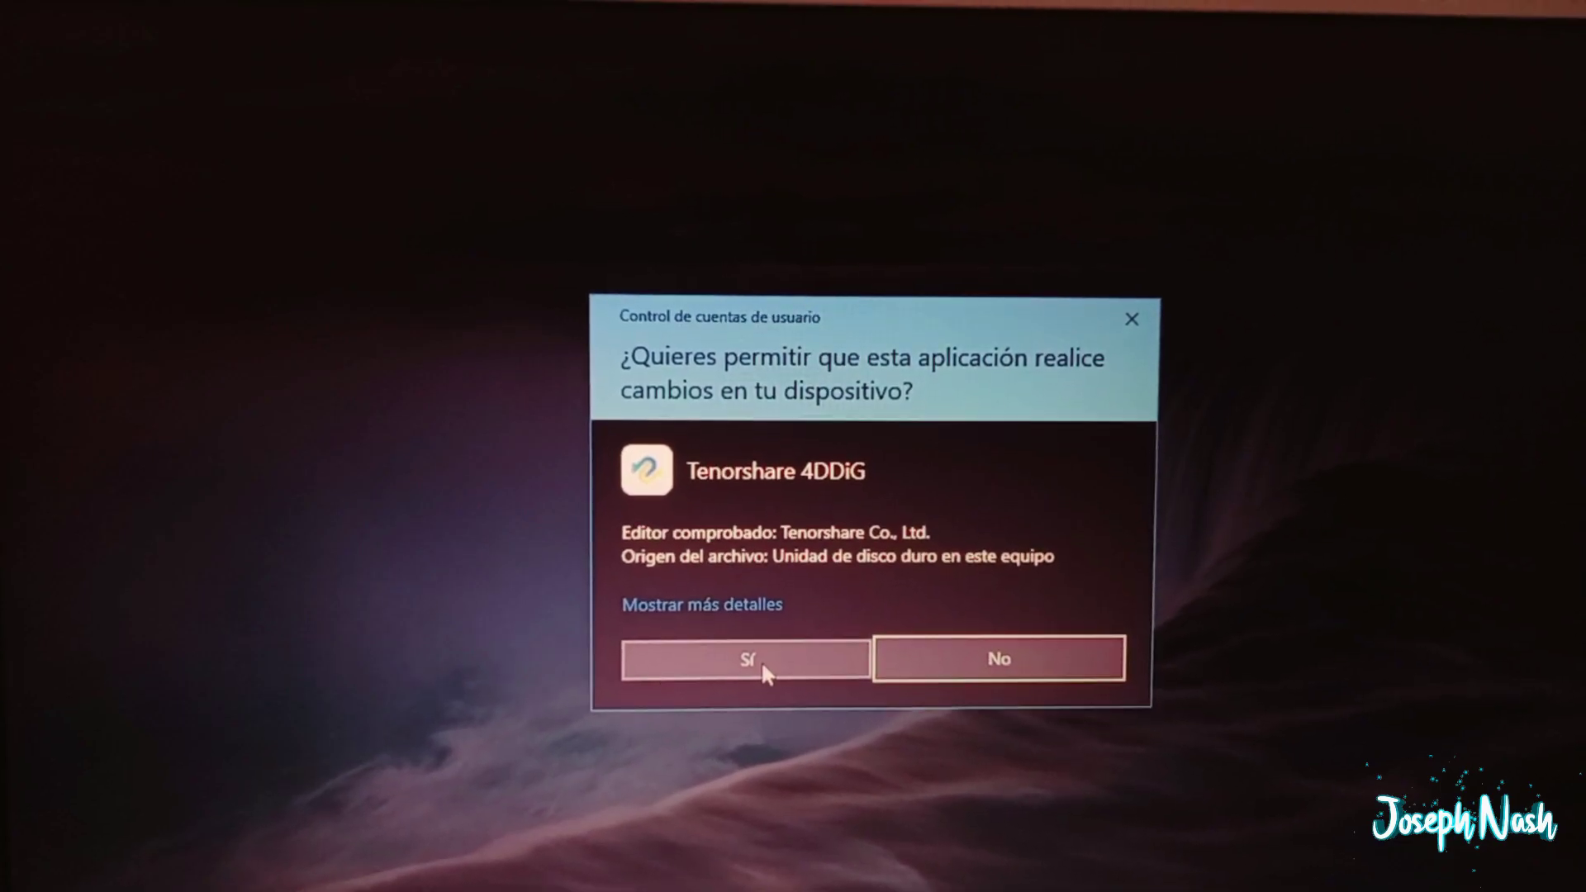
{"action": "left_click", "coordinate": [761, 659]}
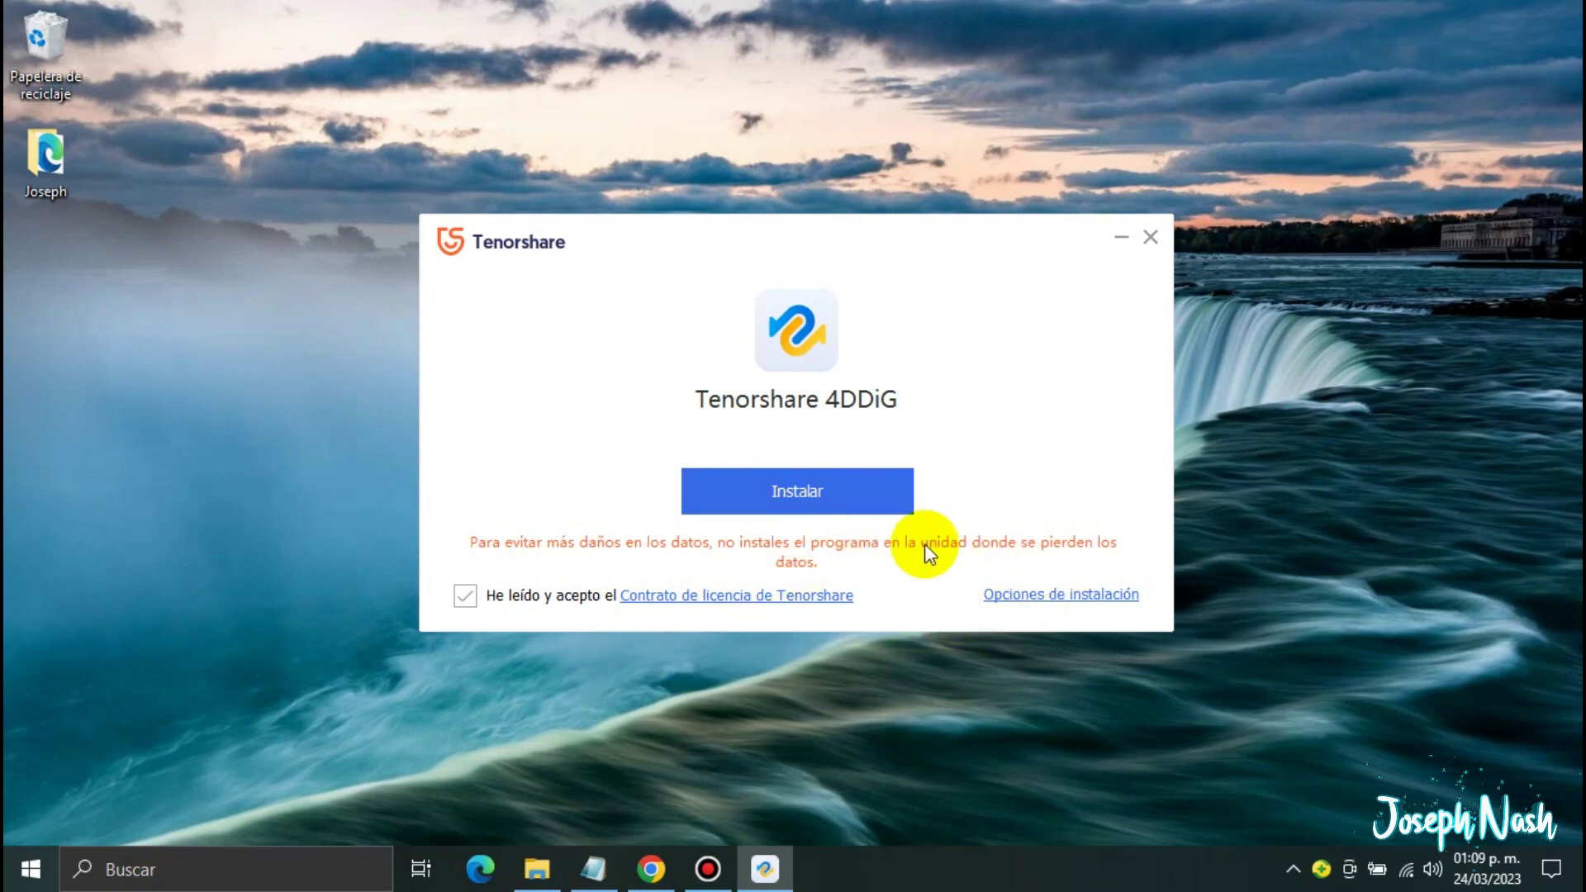
- Review the expanded installation options and browse the drives under Este equipo as possible destination folders
{"action": "left_click", "coordinate": [1002, 598]}
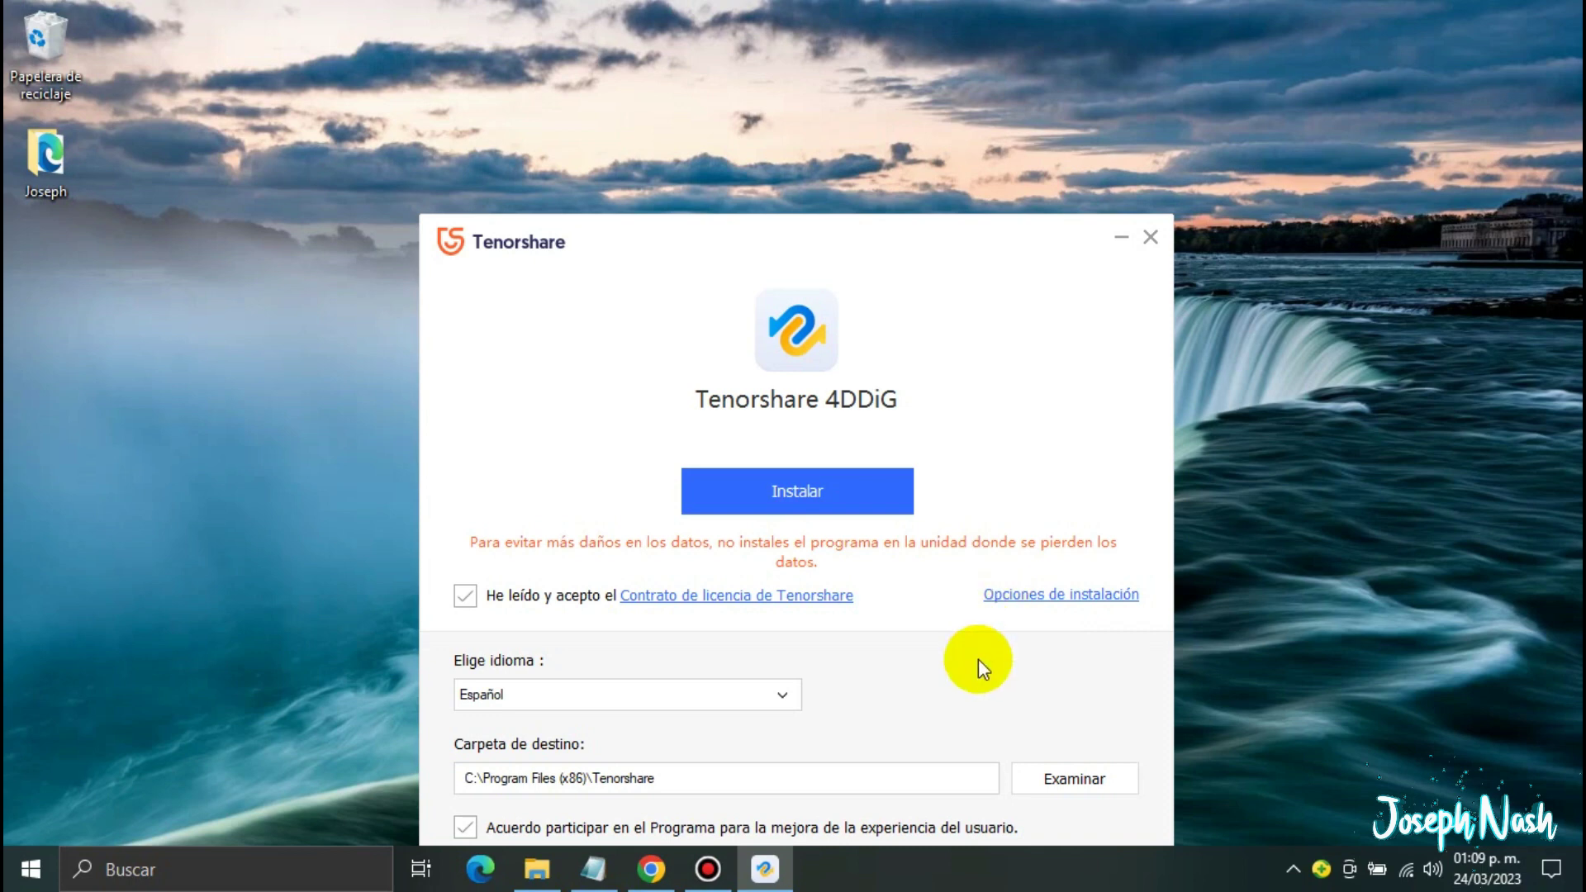
{"action": "left_click_drag", "start_coordinate": [789, 231], "coordinate": [810, 122]}
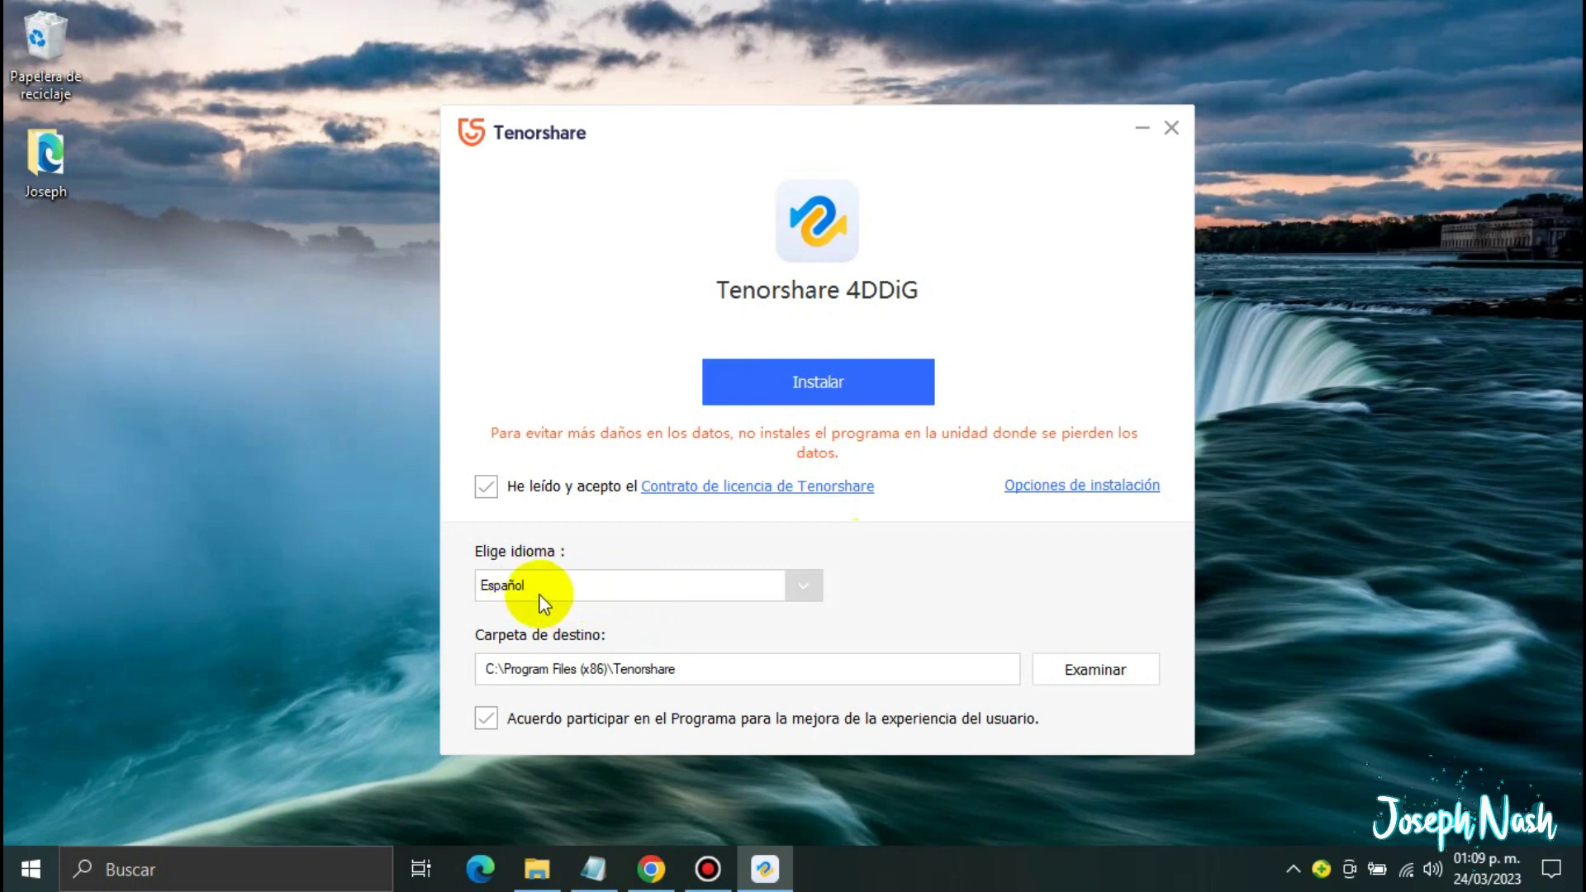
{"action": "left_click", "coordinate": [1048, 696]}
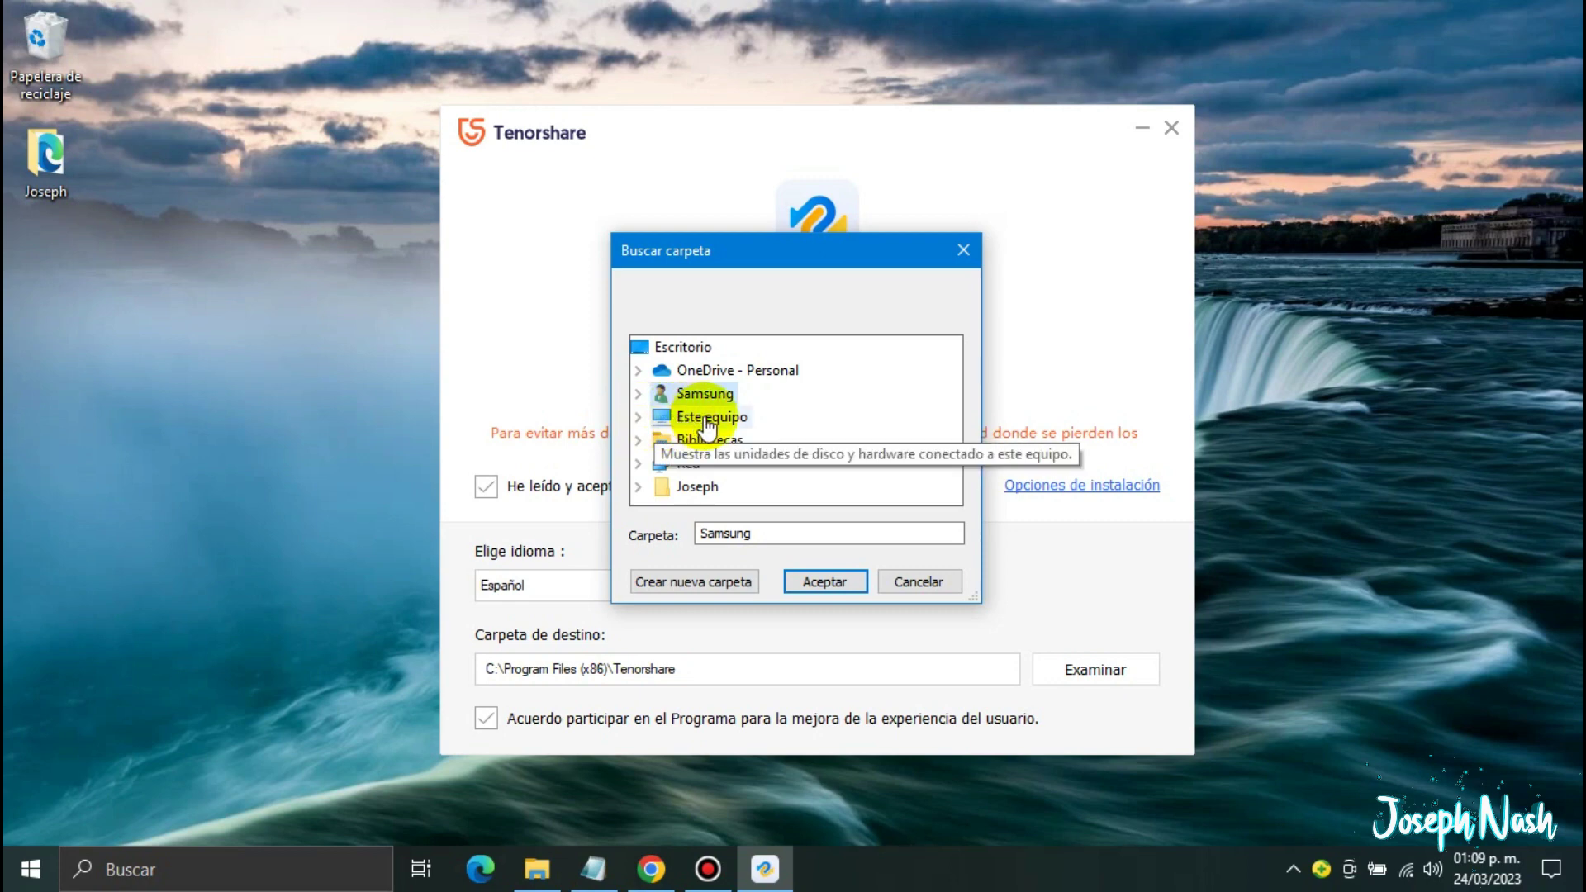
{"action": "left_click", "coordinate": [639, 417]}
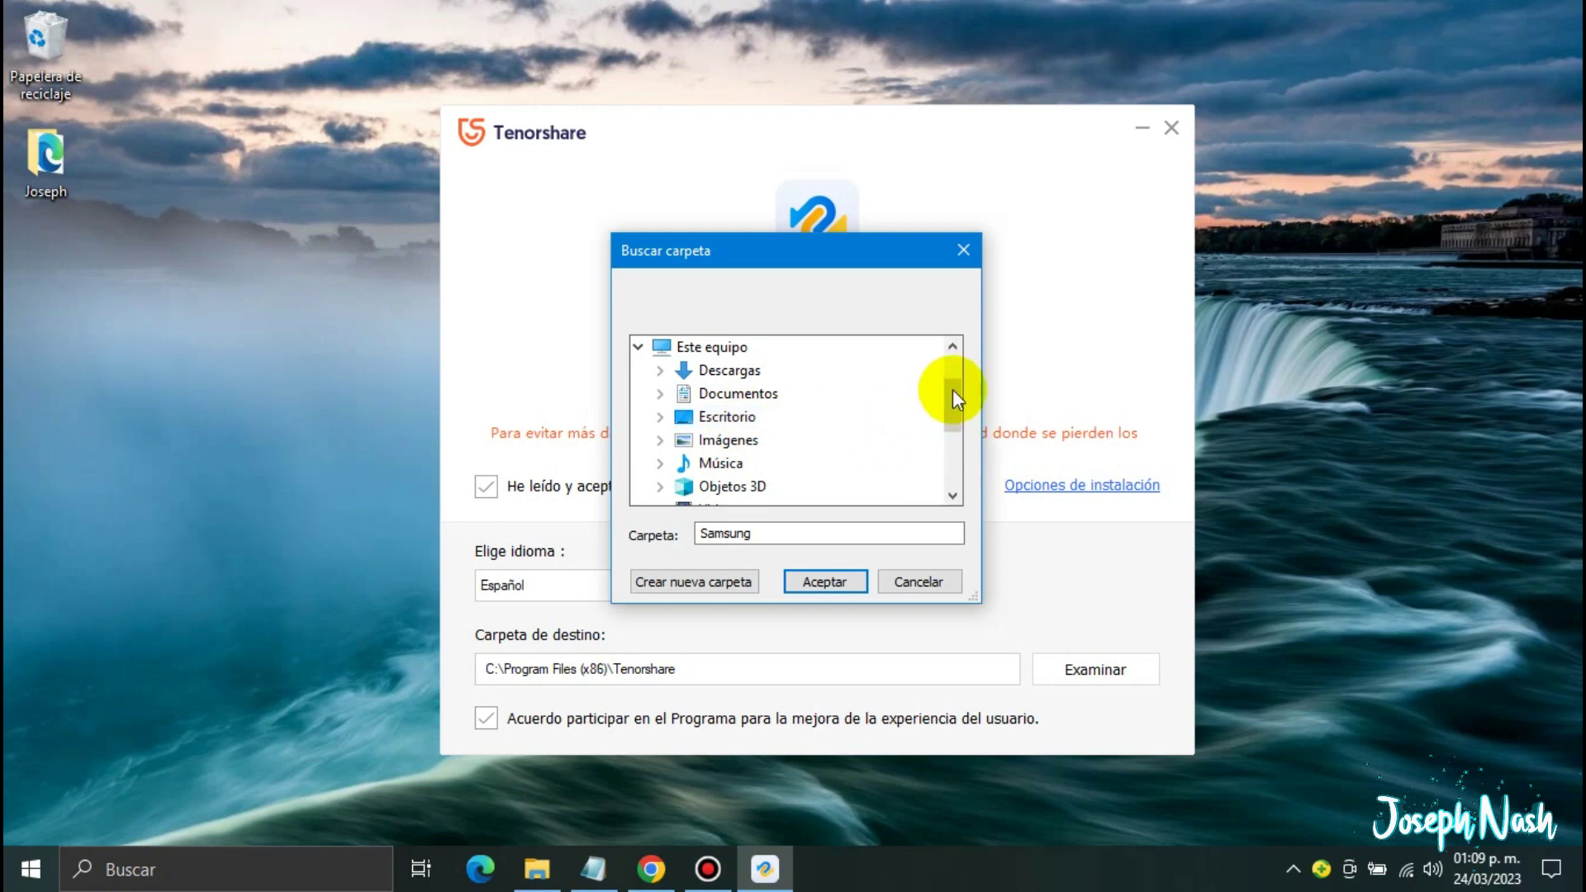
{"action": "left_click_drag", "start_coordinate": [954, 389], "coordinate": [955, 443]}
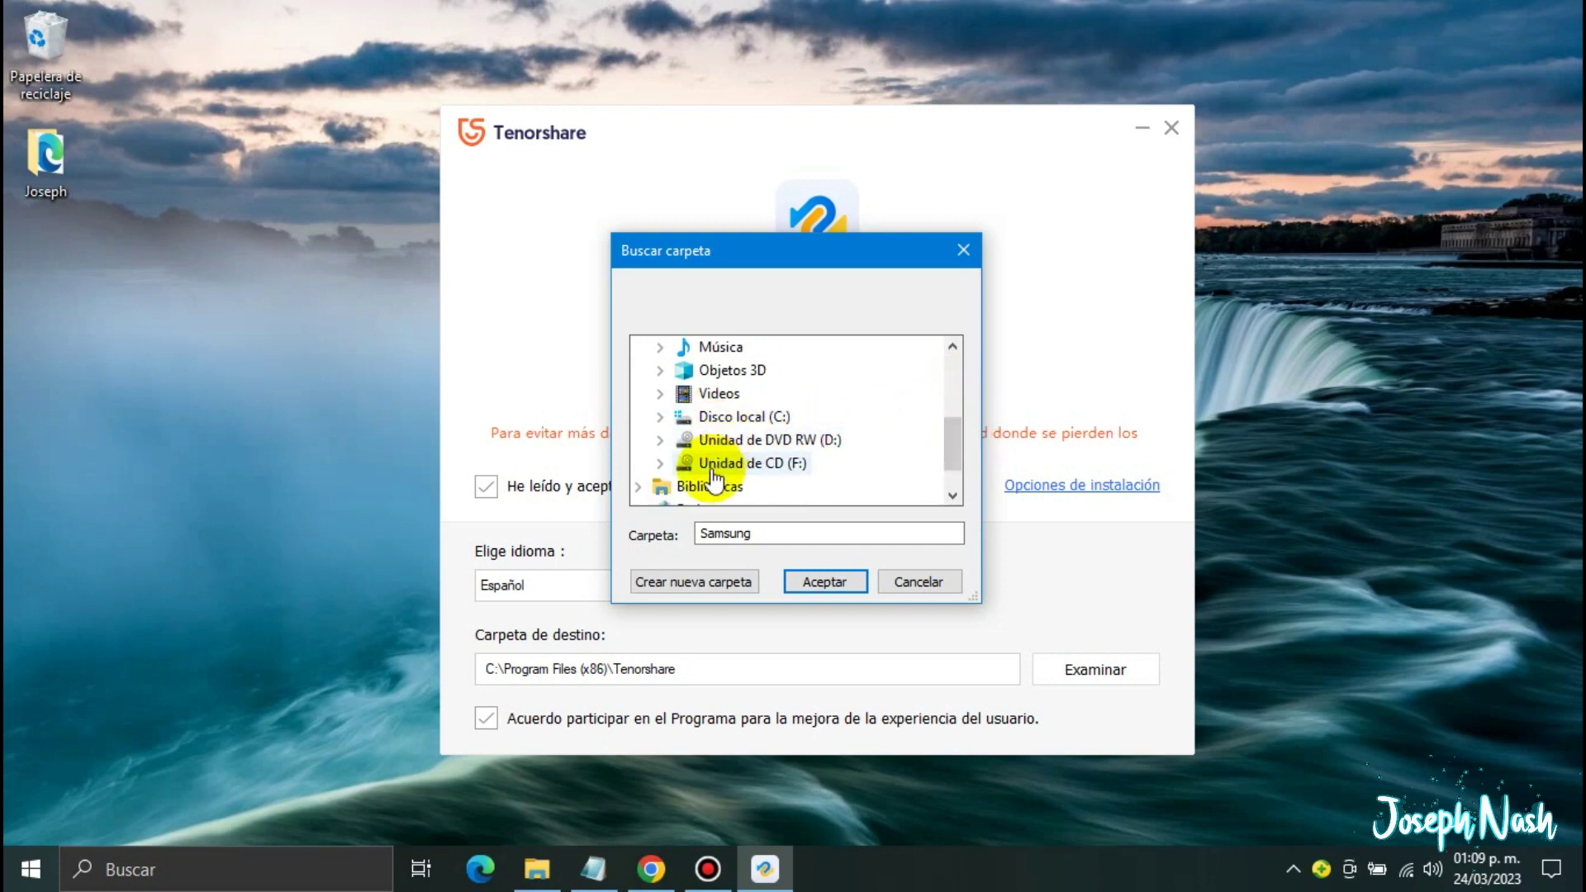
{"action": "mouse_move", "coordinate": [768, 423]}
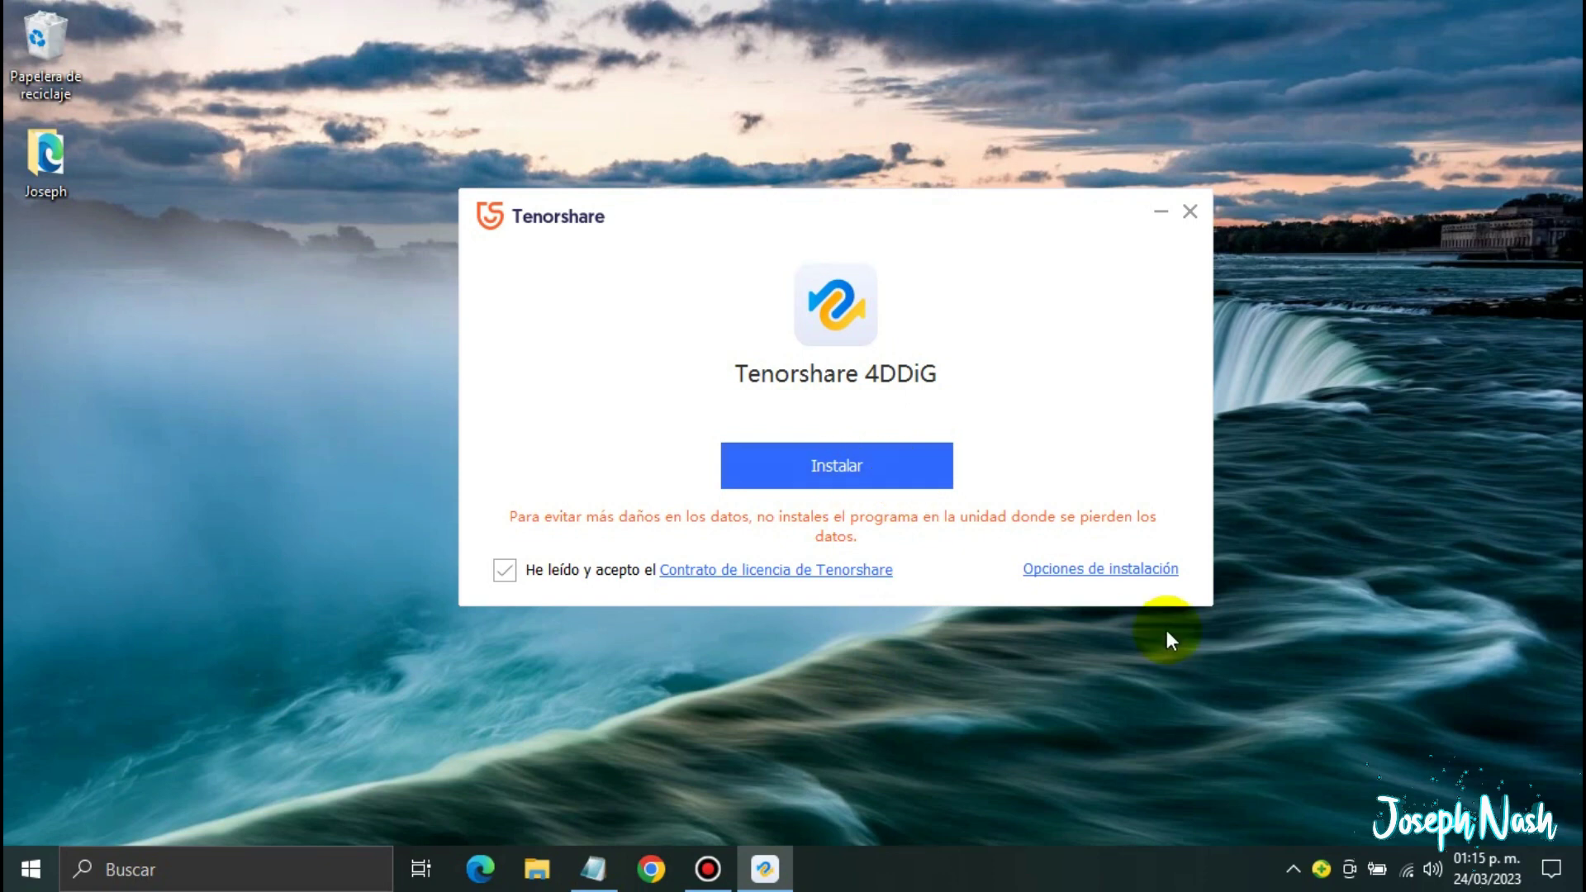
- Install Tenorshare 4DDiG and bring the installation thank-you page in the browser to the front
{"action": "left_click", "coordinate": [853, 463]}
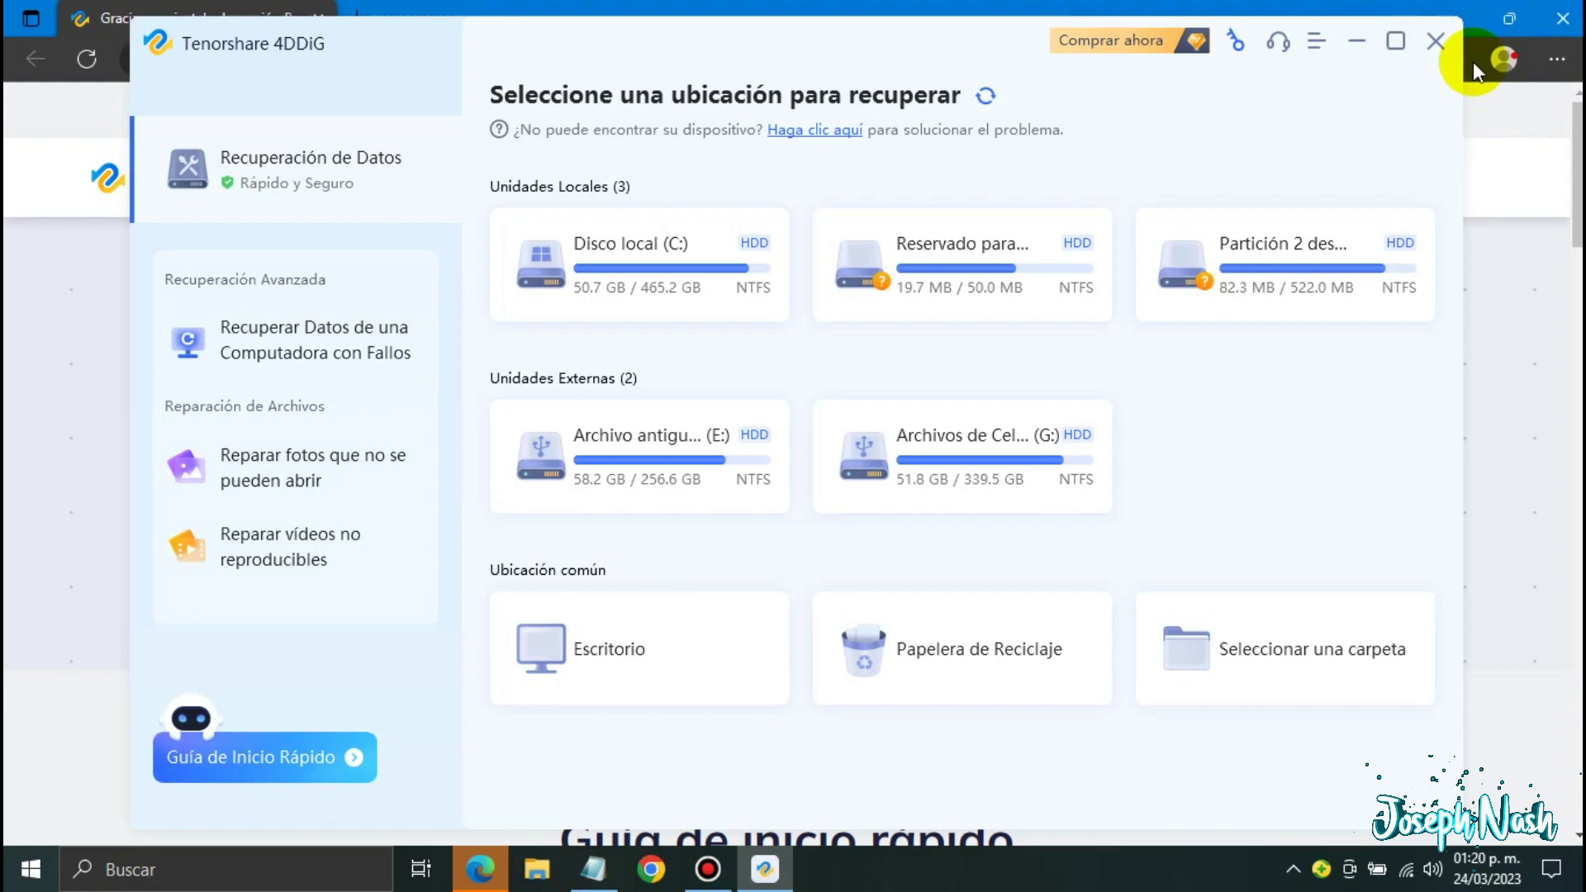
{"action": "left_click", "coordinate": [1513, 118]}
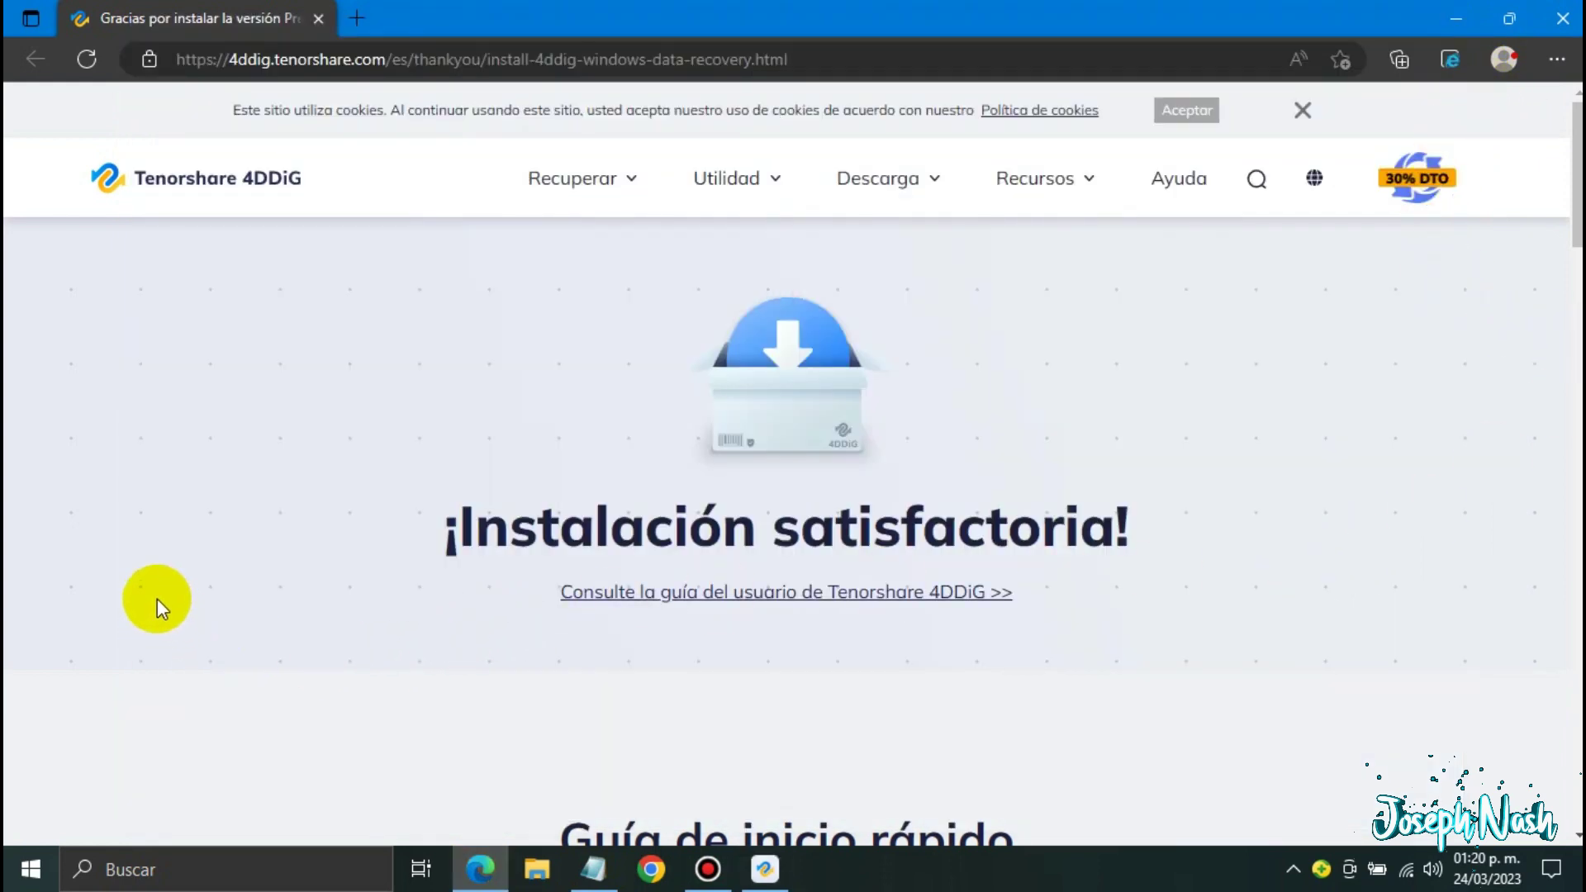
- Inspect the contents of the Documentos, imagenes, musica libre de youtube and videos folders on the USB drive (I:)
{"action": "left_click", "coordinate": [700, 422]}
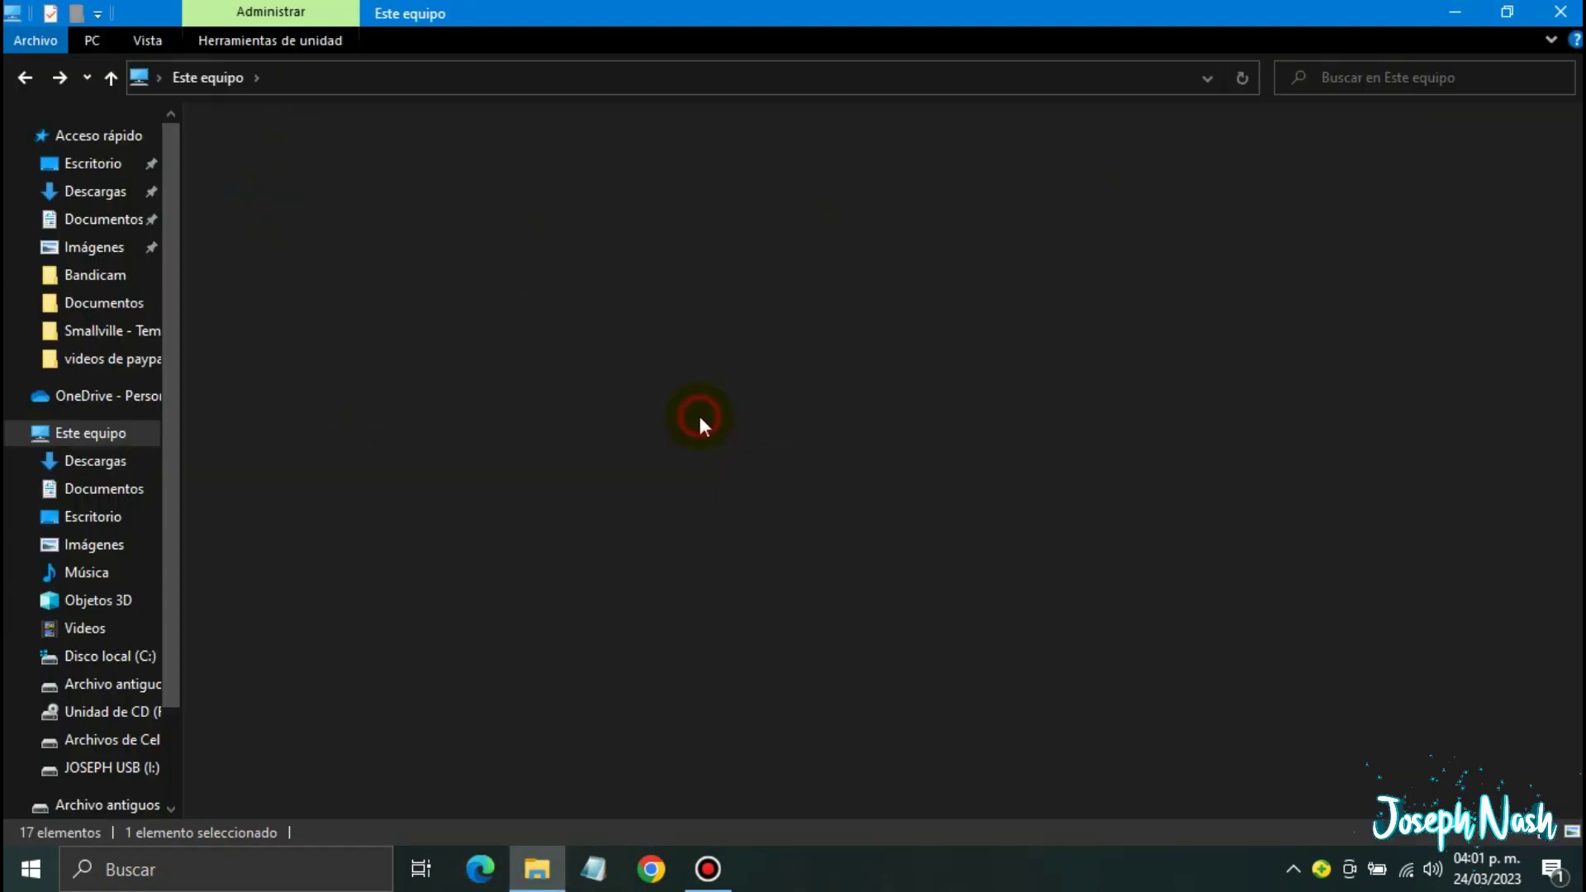
{"action": "double_click", "coordinate": [284, 149]}
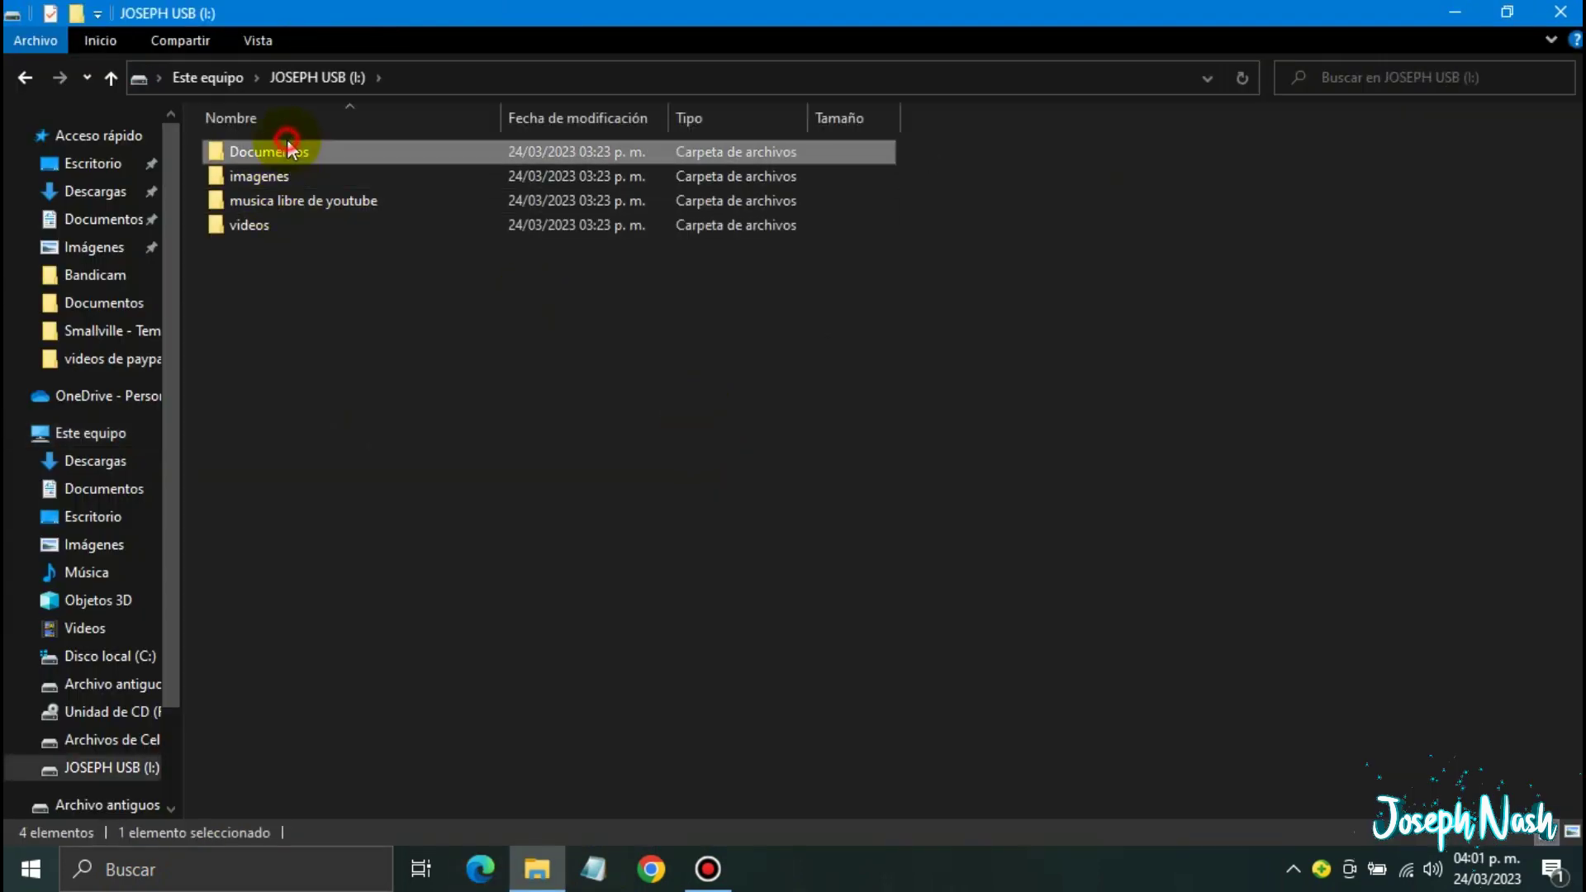
{"action": "key", "text": "alt+Left"}
{"action": "double_click", "coordinate": [248, 172]}
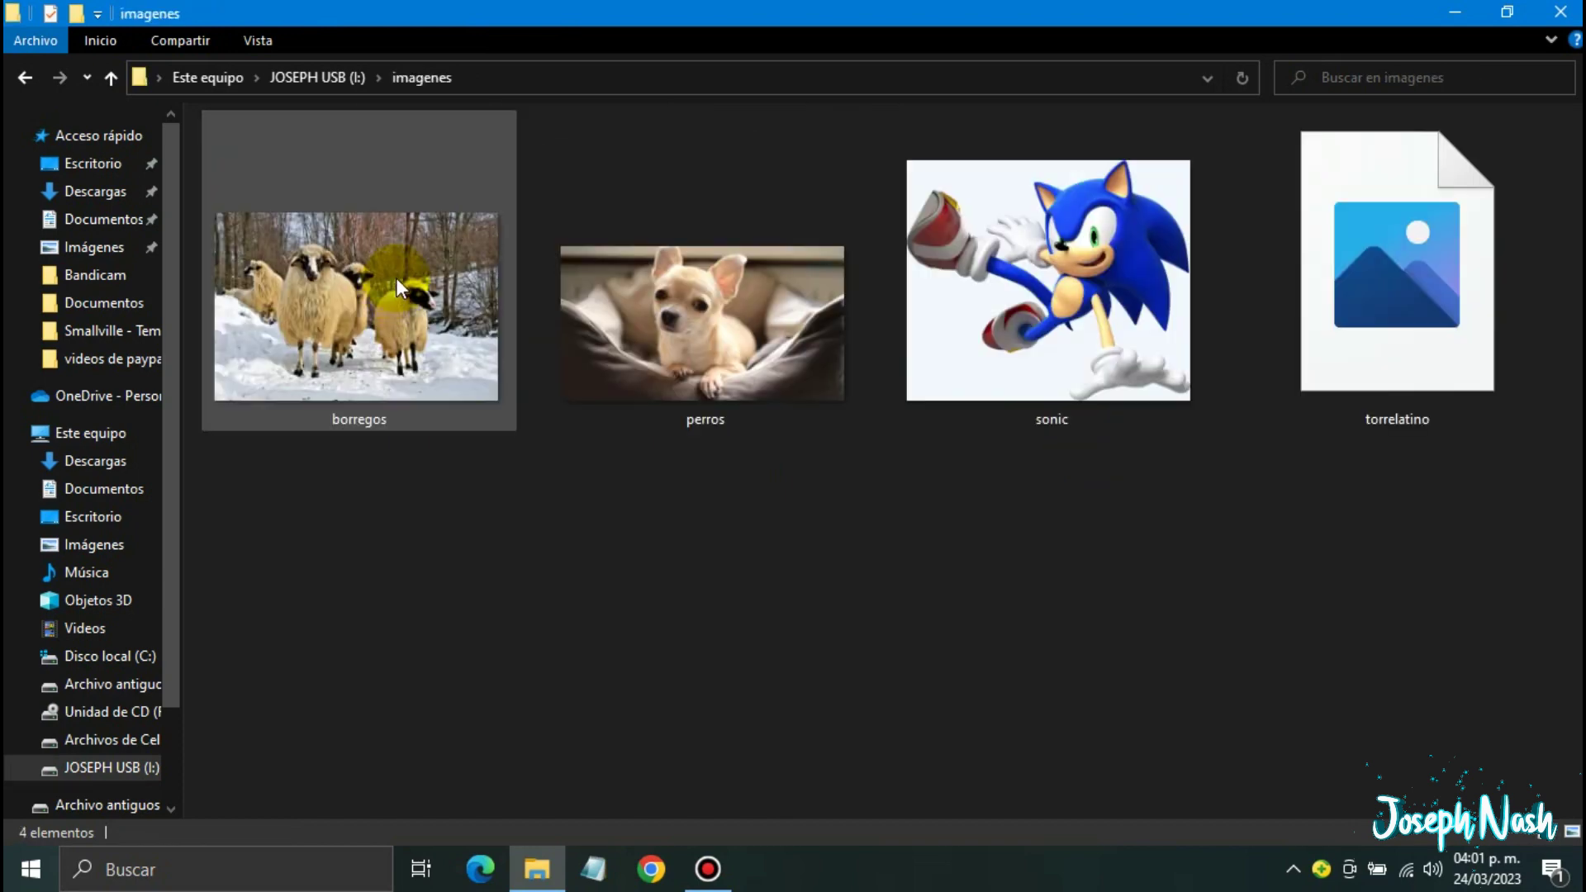
{"action": "key", "text": "alt+Left"}
{"action": "double_click", "coordinate": [257, 197]}
{"action": "key", "text": "alt+Left"}
{"action": "double_click", "coordinate": [324, 221]}
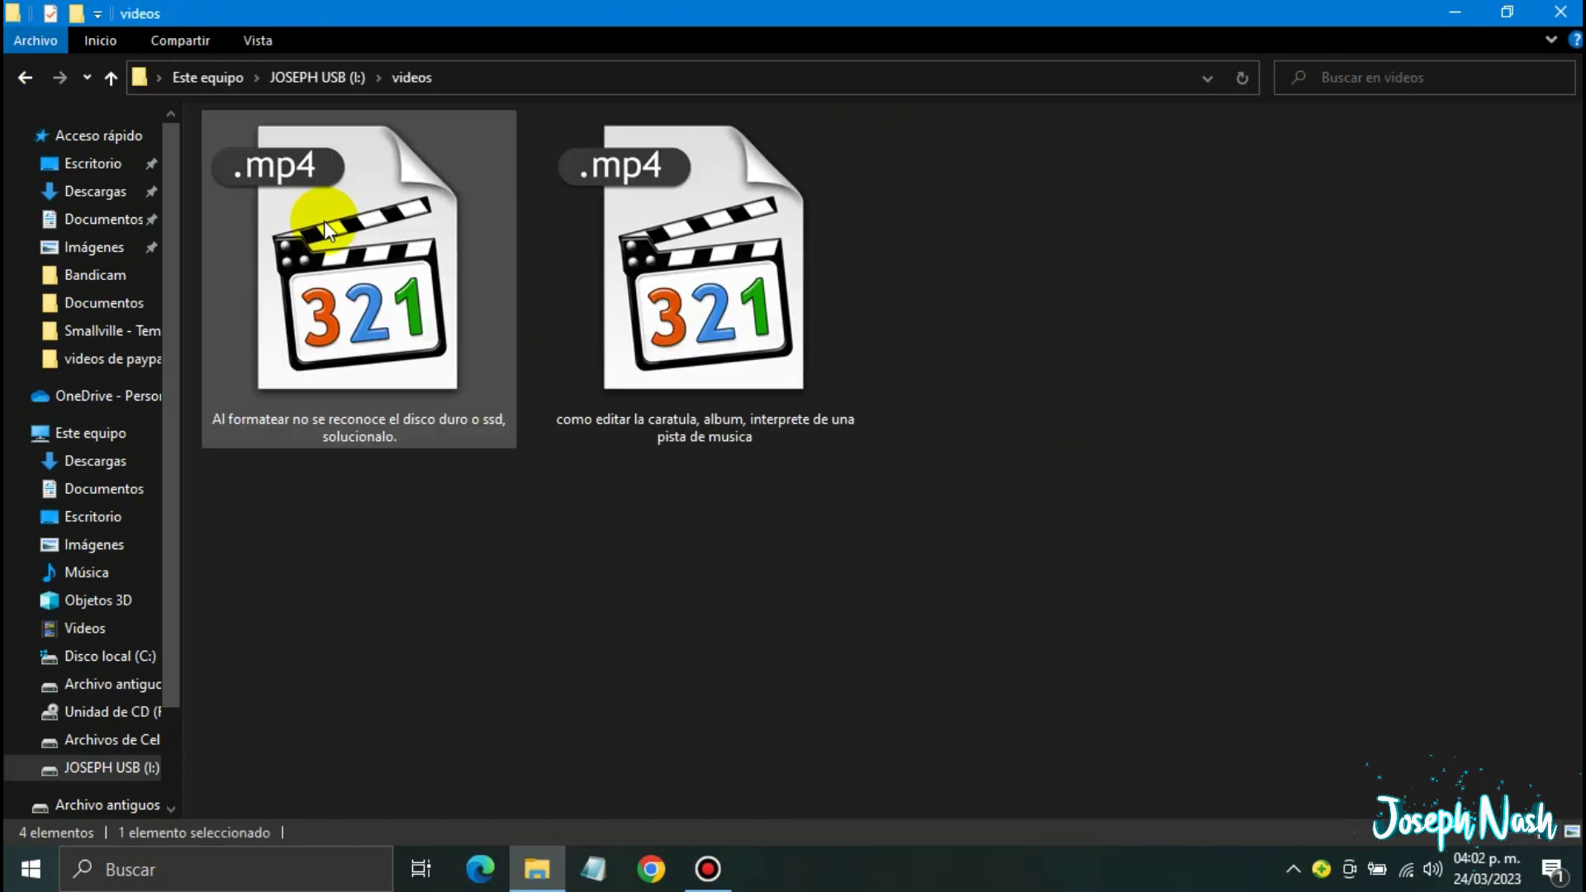
{"action": "left_click", "coordinate": [738, 333]}
{"action": "left_click", "coordinate": [845, 545]}
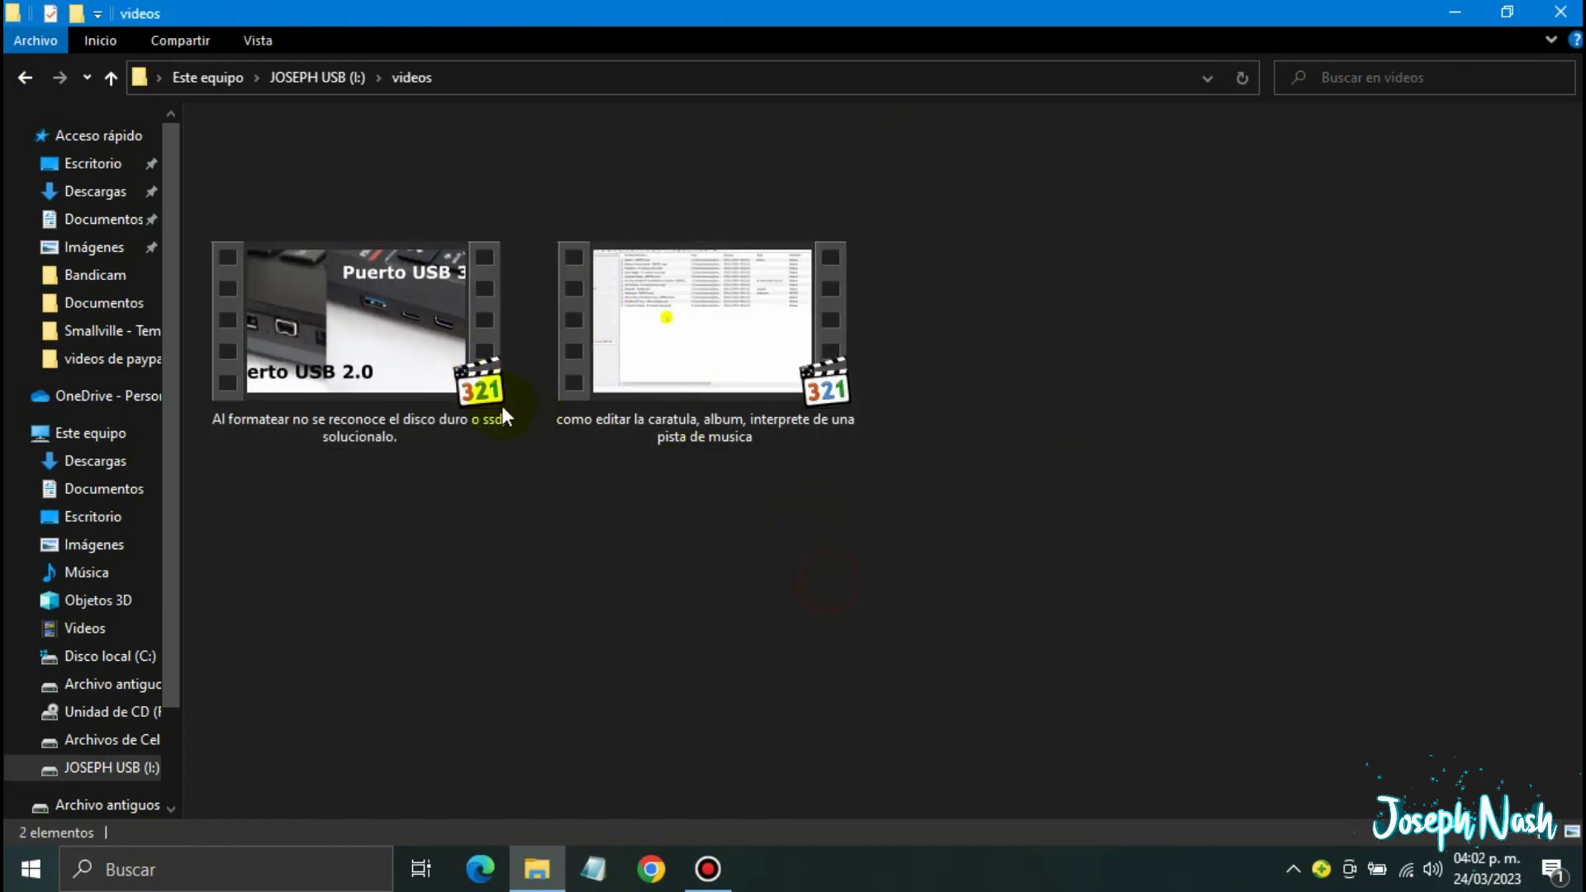
- Return to Este equipo and quick-format the USB drive (I:) as FAT32 with an 8192-byte allocation unit size
{"action": "left_click", "coordinate": [21, 80]}
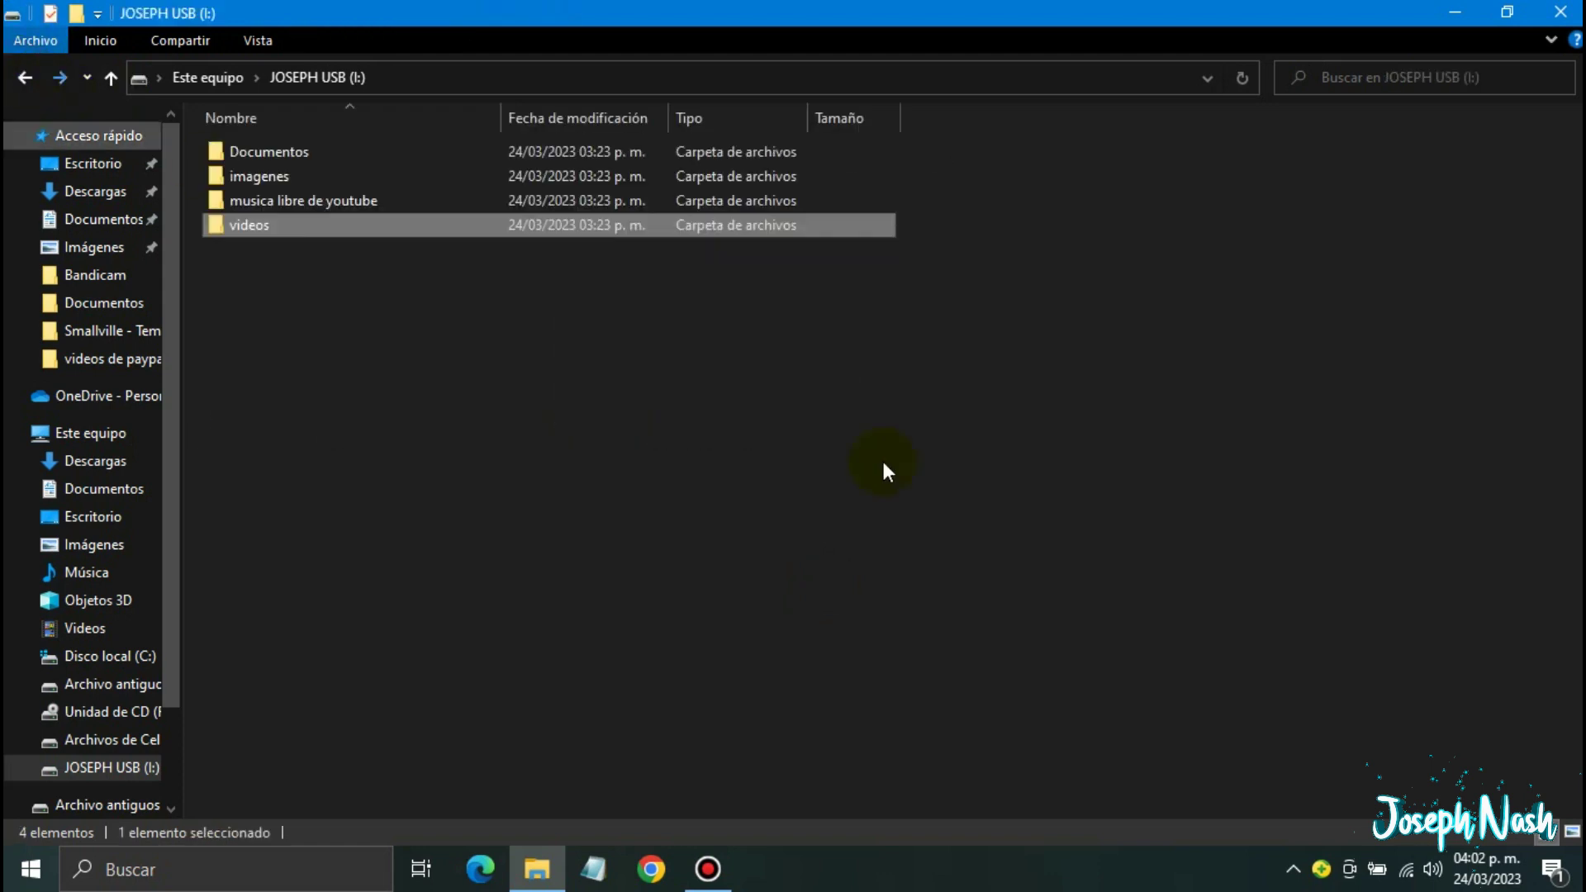
{"action": "left_click", "coordinate": [1063, 556]}
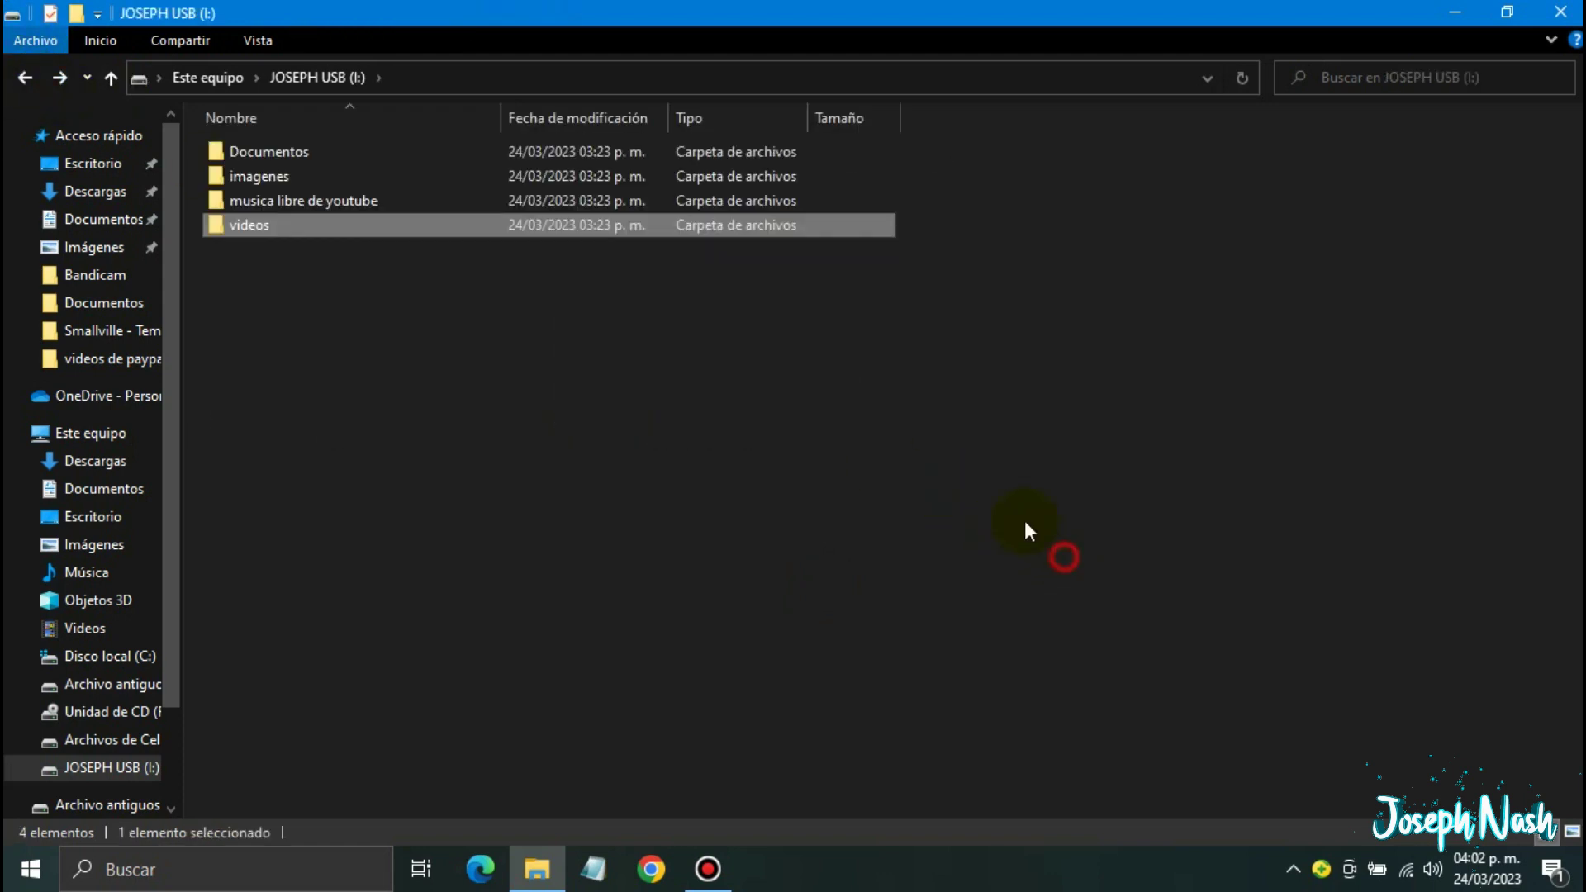
{"action": "left_click", "coordinate": [20, 80]}
{"action": "left_click", "coordinate": [804, 620]}
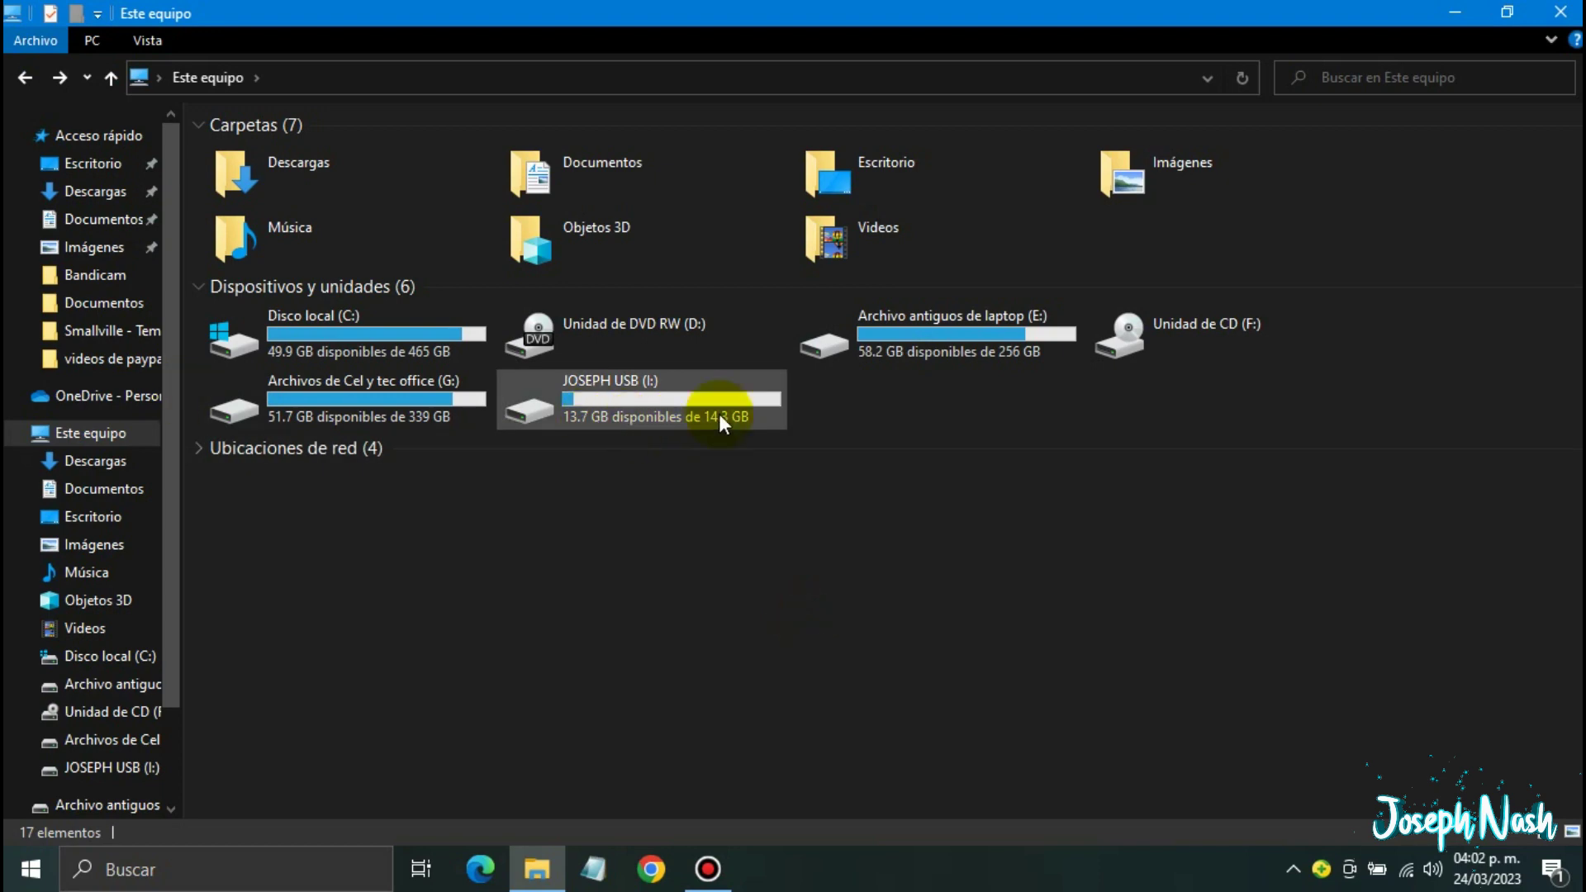
{"action": "right_click", "coordinate": [699, 391]}
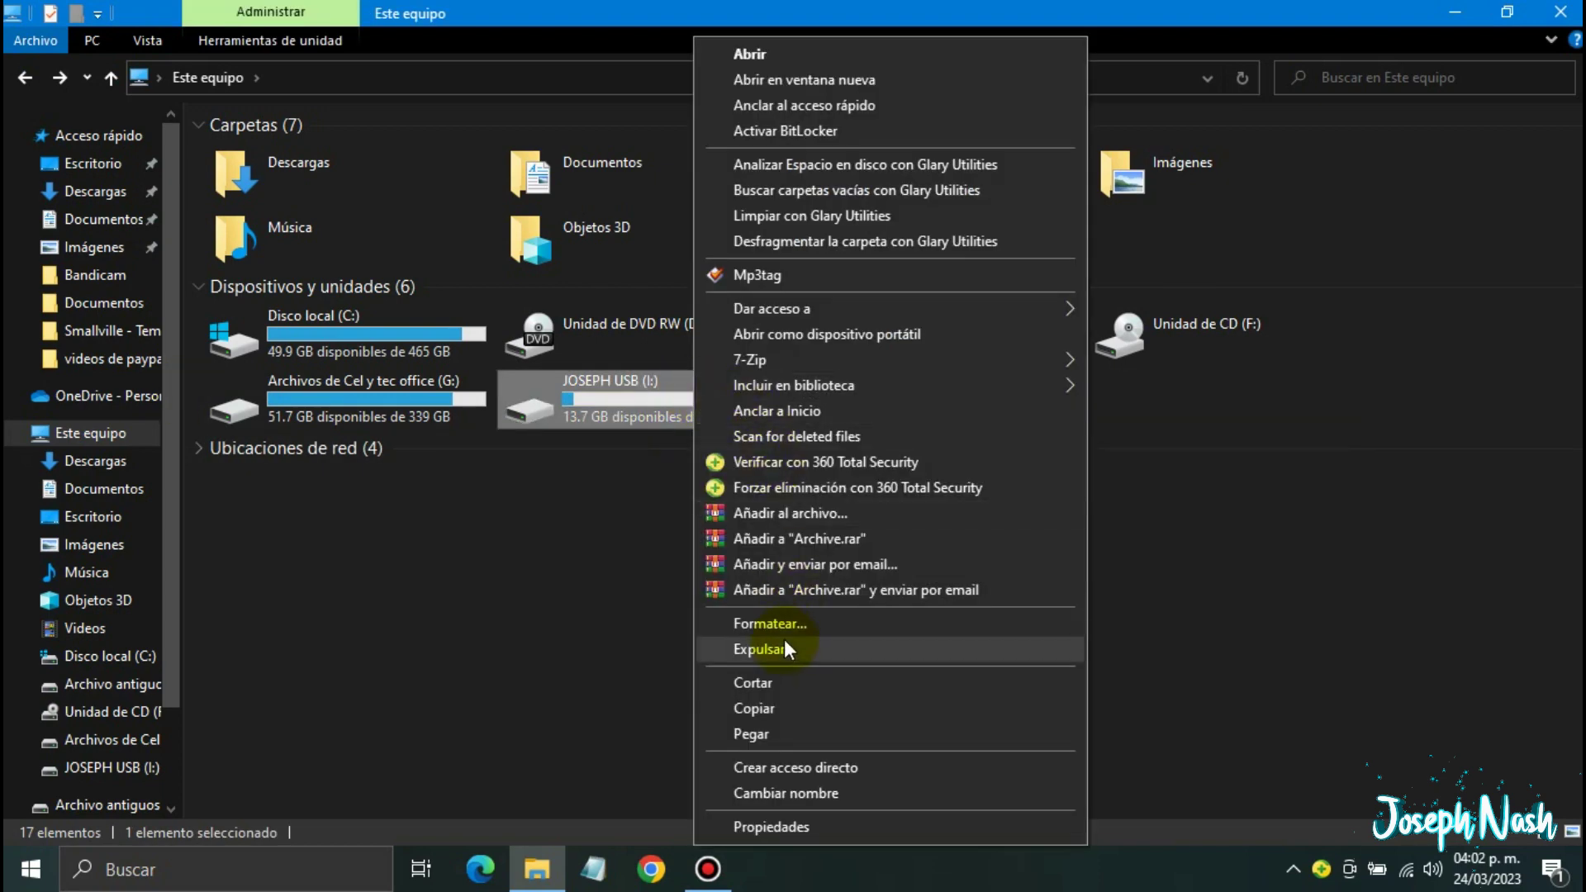
{"action": "left_click", "coordinate": [773, 625]}
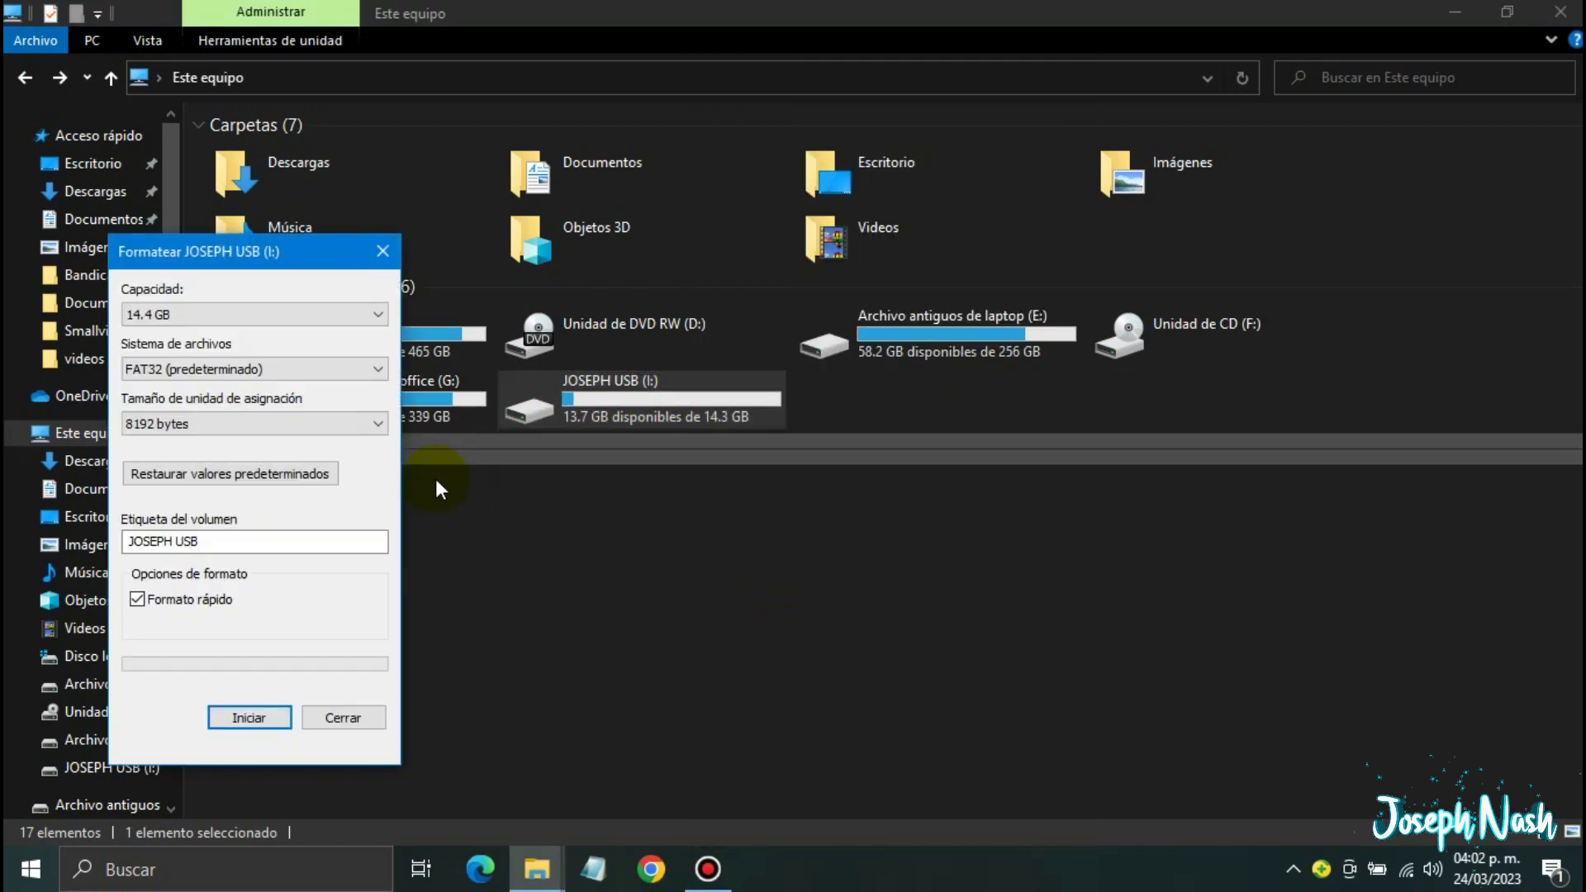
{"action": "left_click", "coordinate": [243, 719]}
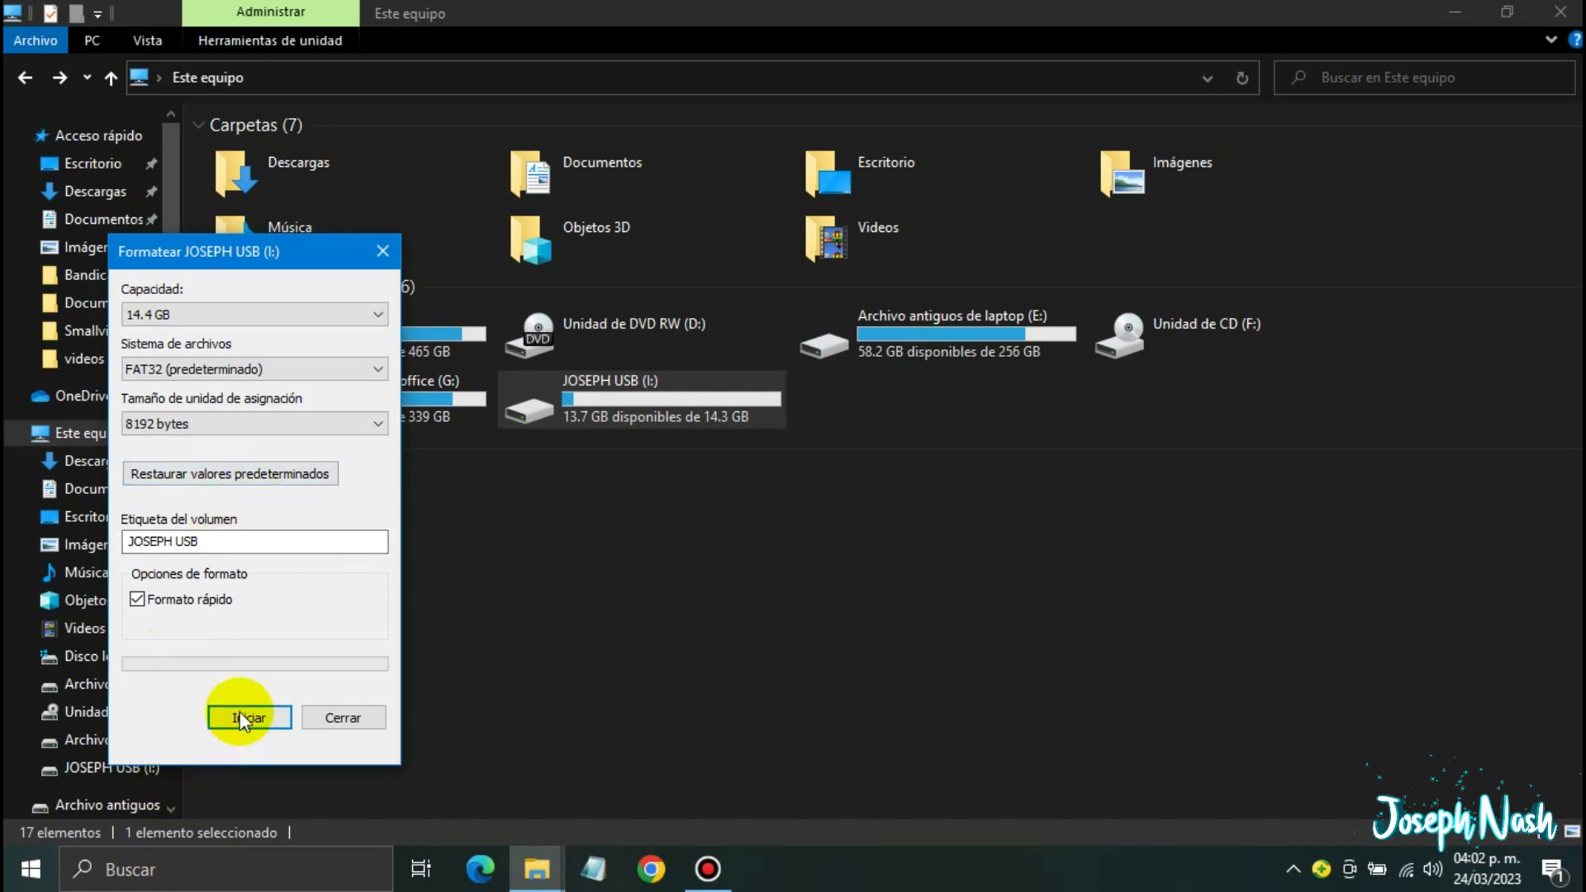
{"action": "left_click", "coordinate": [876, 432]}
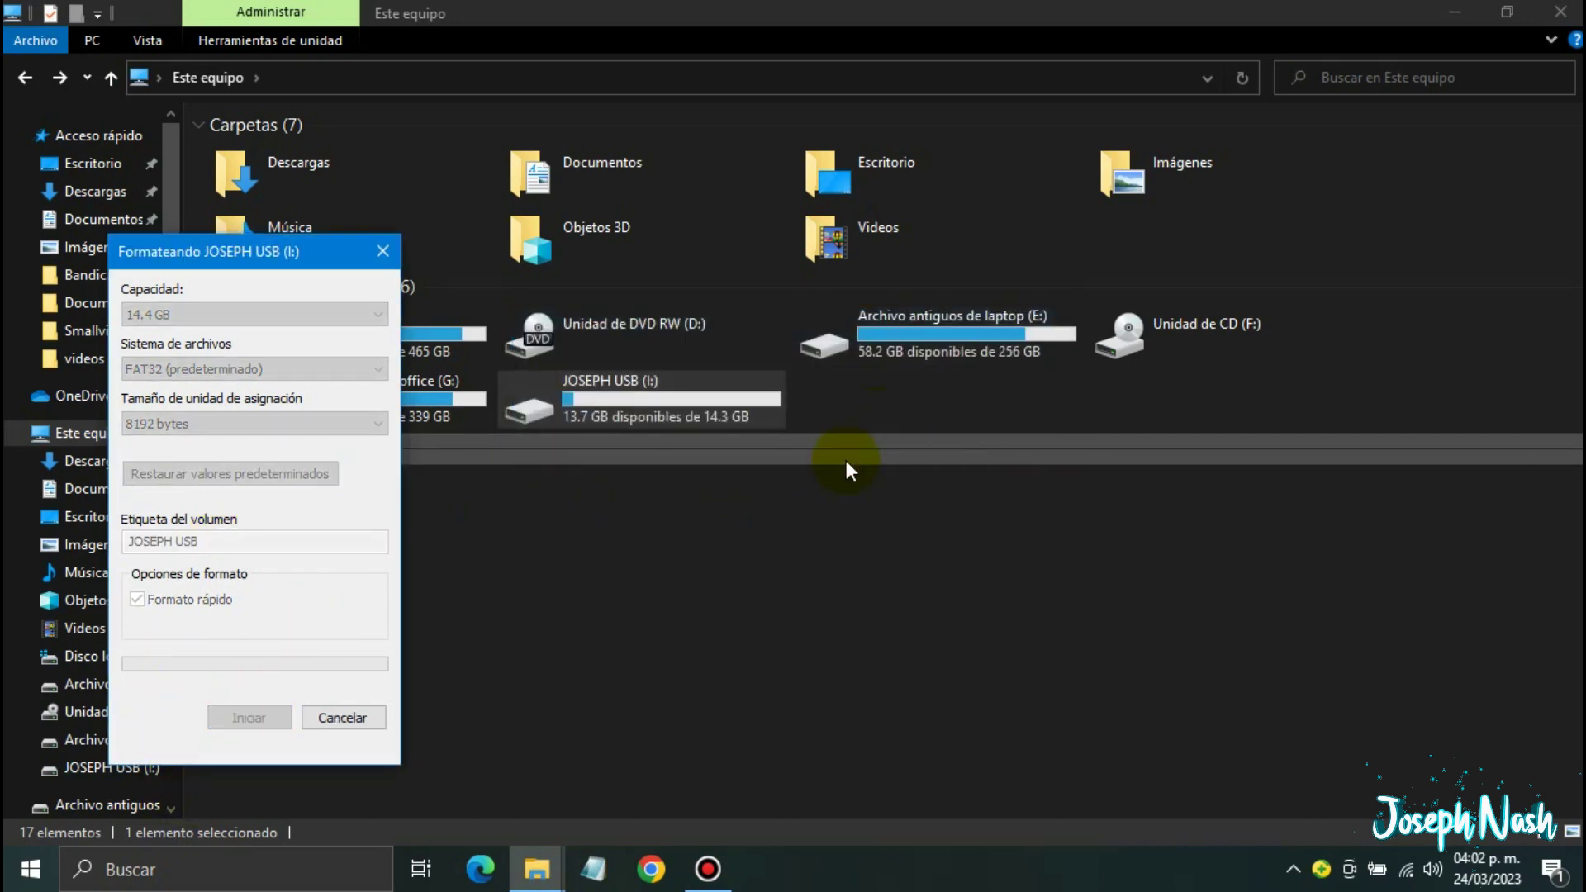
{"action": "left_click", "coordinate": [903, 429]}
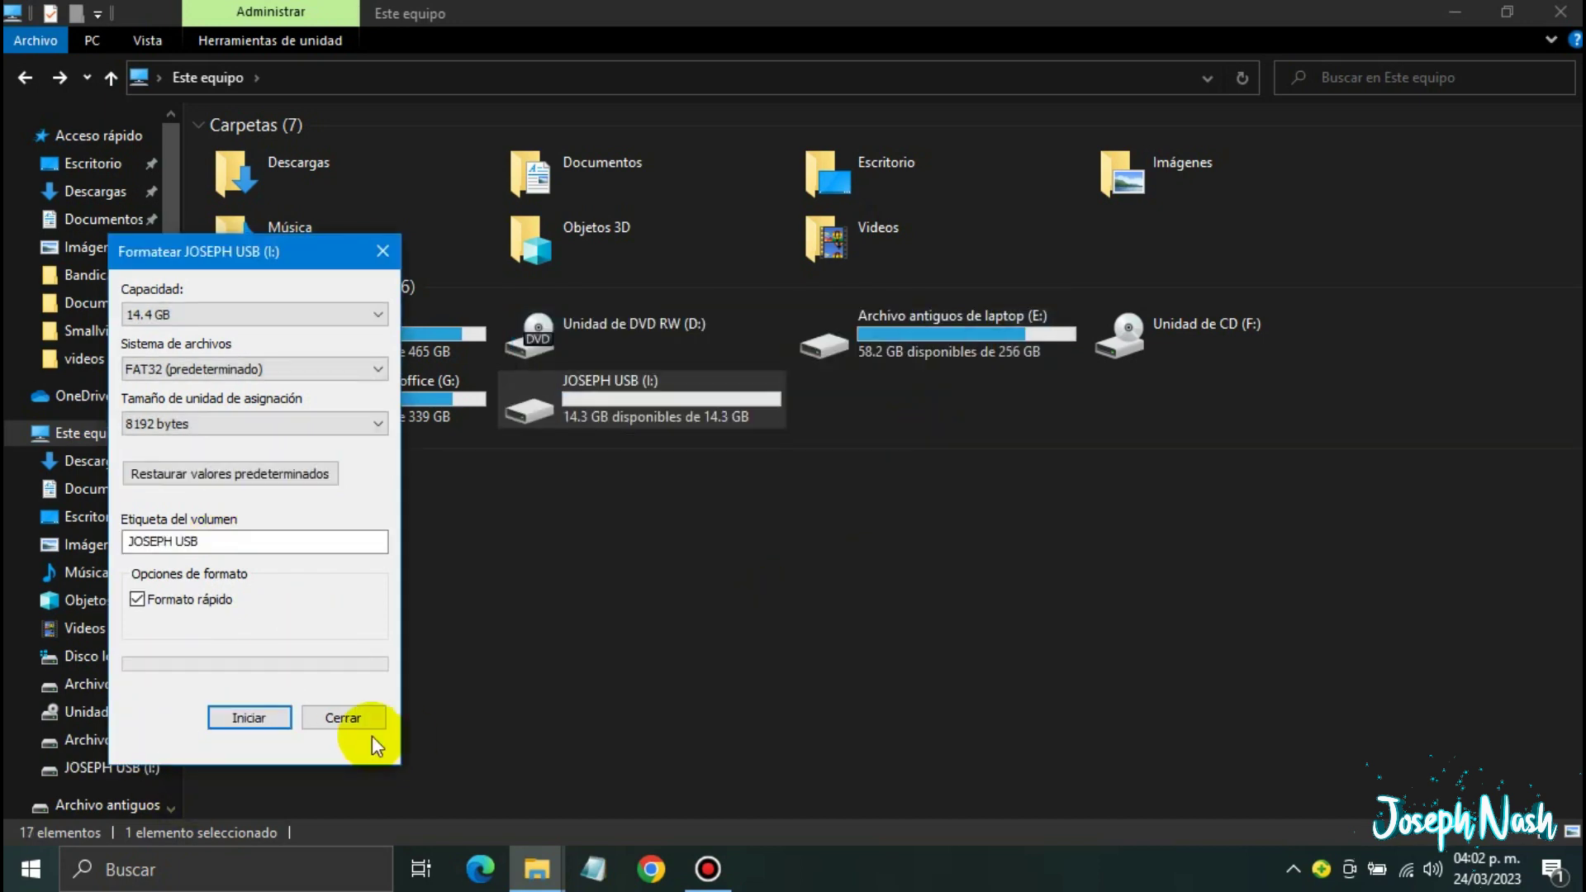
{"action": "left_click", "coordinate": [371, 726]}
- Check the contents of the formatted USB drive (I:) in File Explorer and return to Tenorshare 4DDiG
{"action": "double_click", "coordinate": [622, 415]}
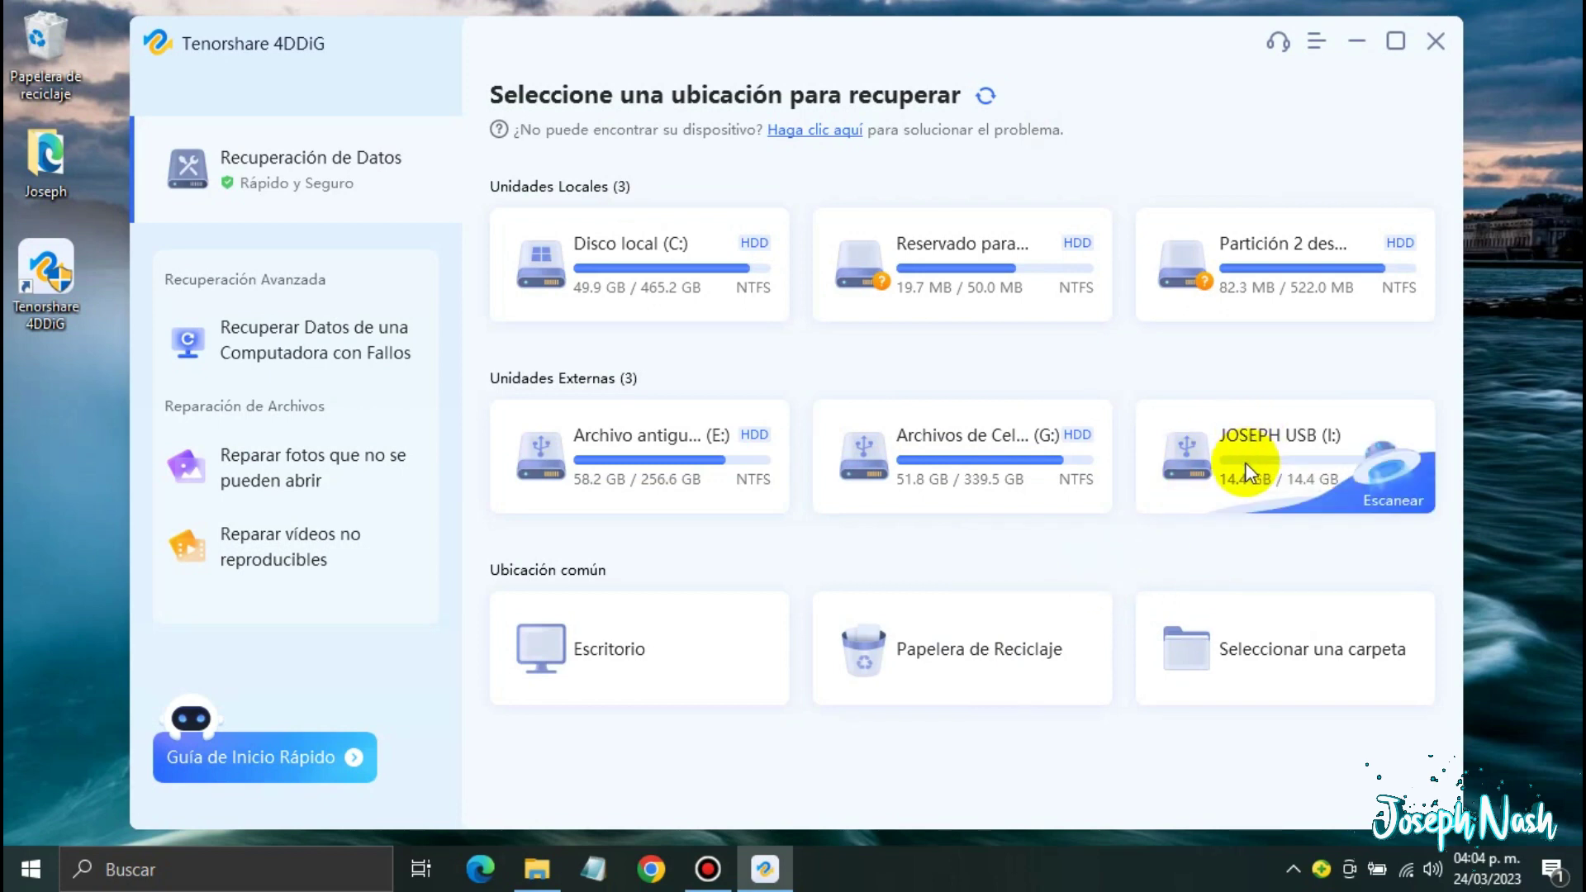
{"action": "left_click", "coordinate": [538, 869]}
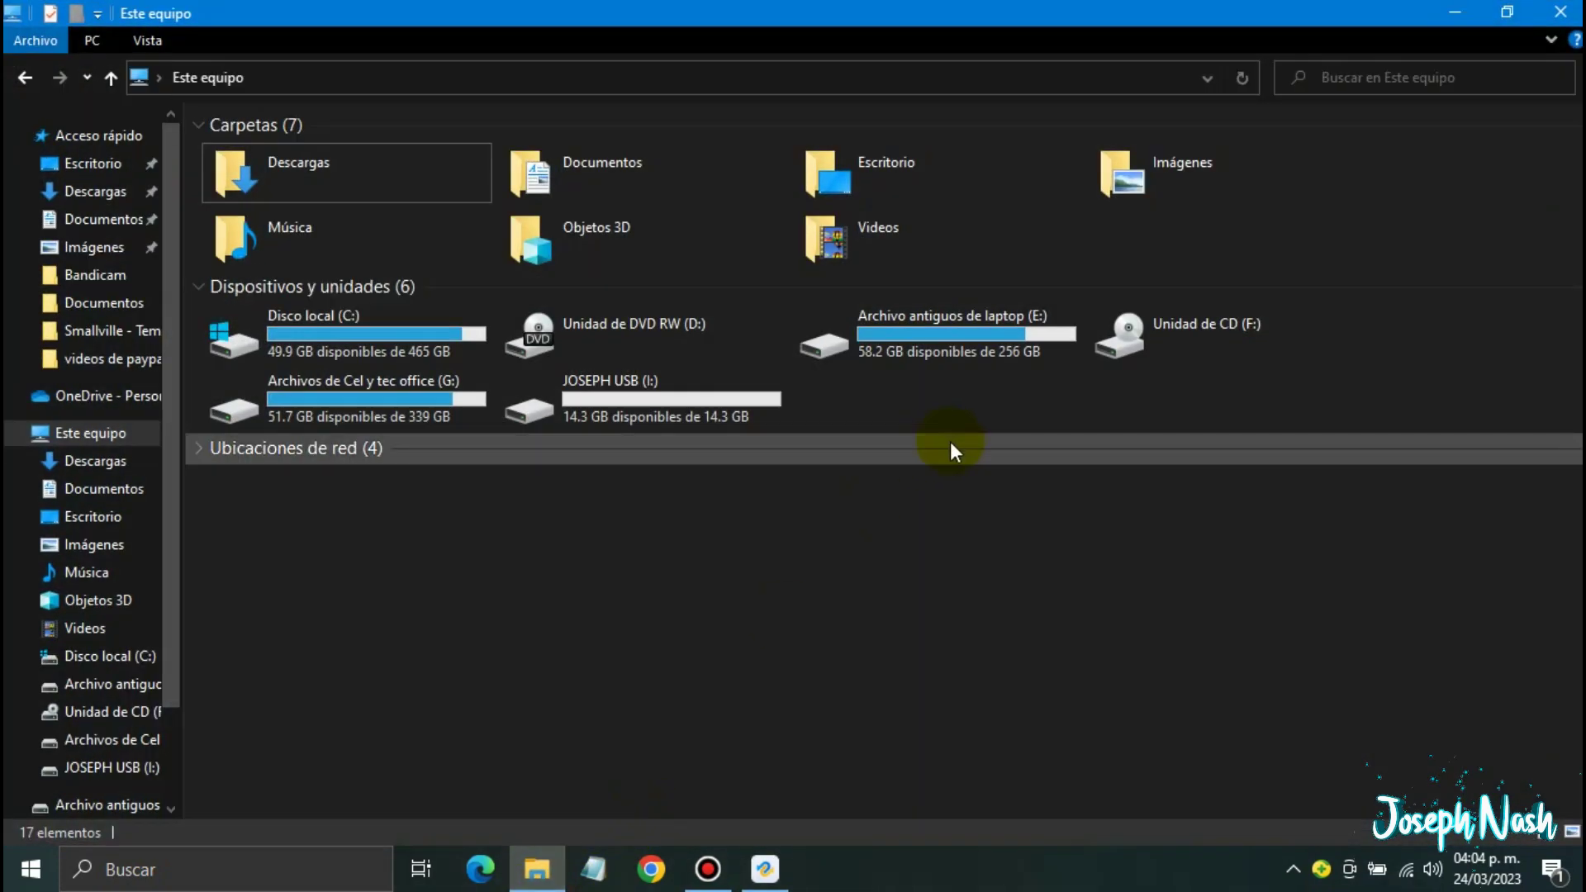
{"action": "left_click", "coordinate": [633, 403]}
{"action": "double_click", "coordinate": [633, 403]}
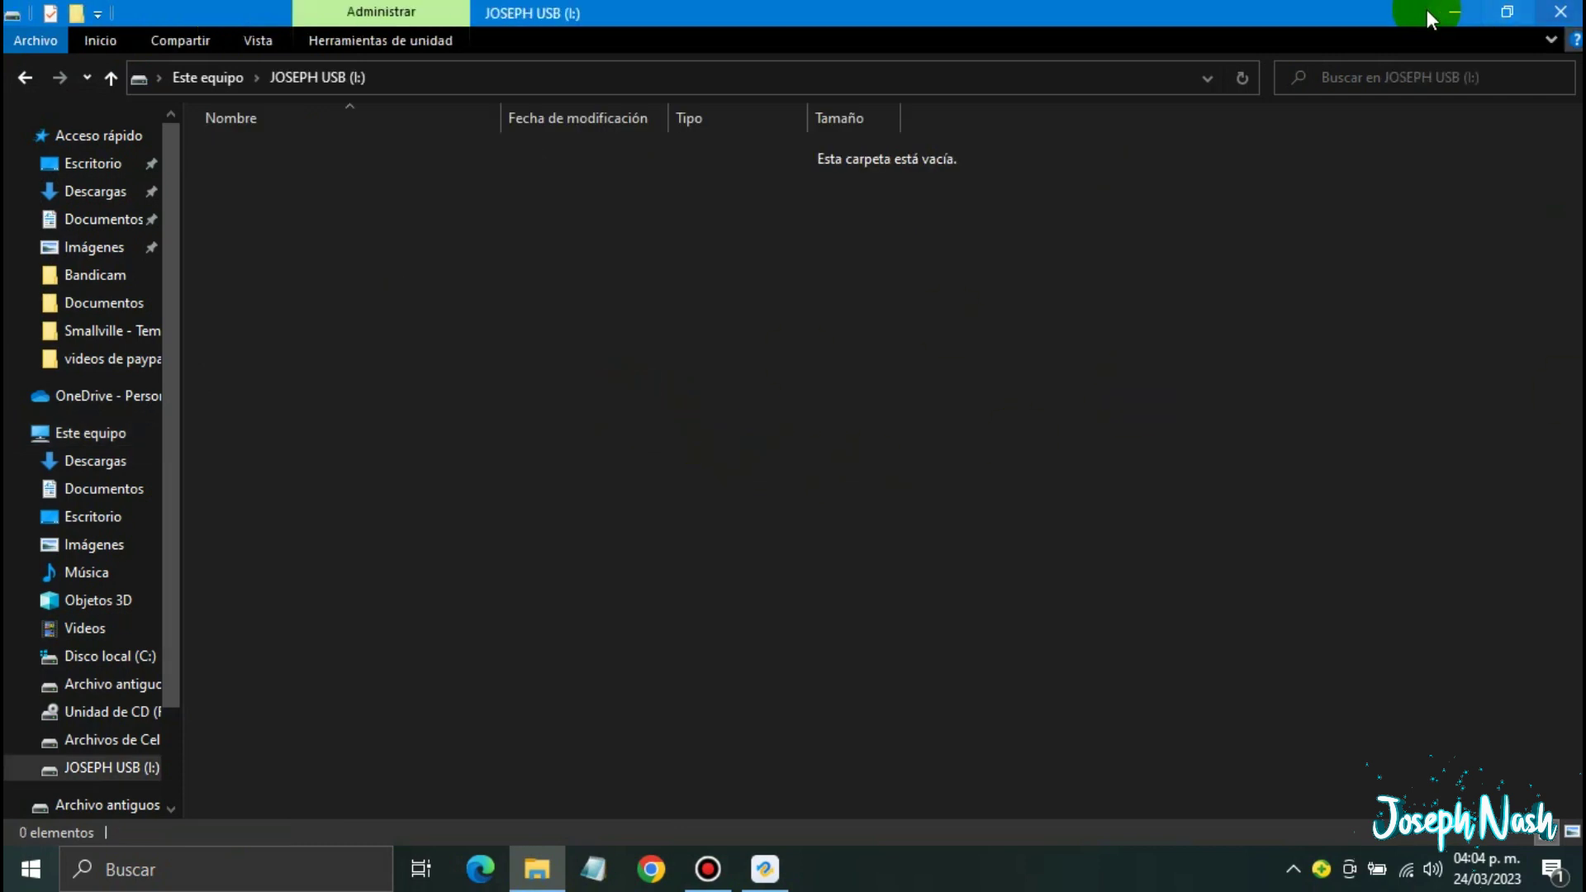
{"action": "left_click", "coordinate": [1452, 11]}
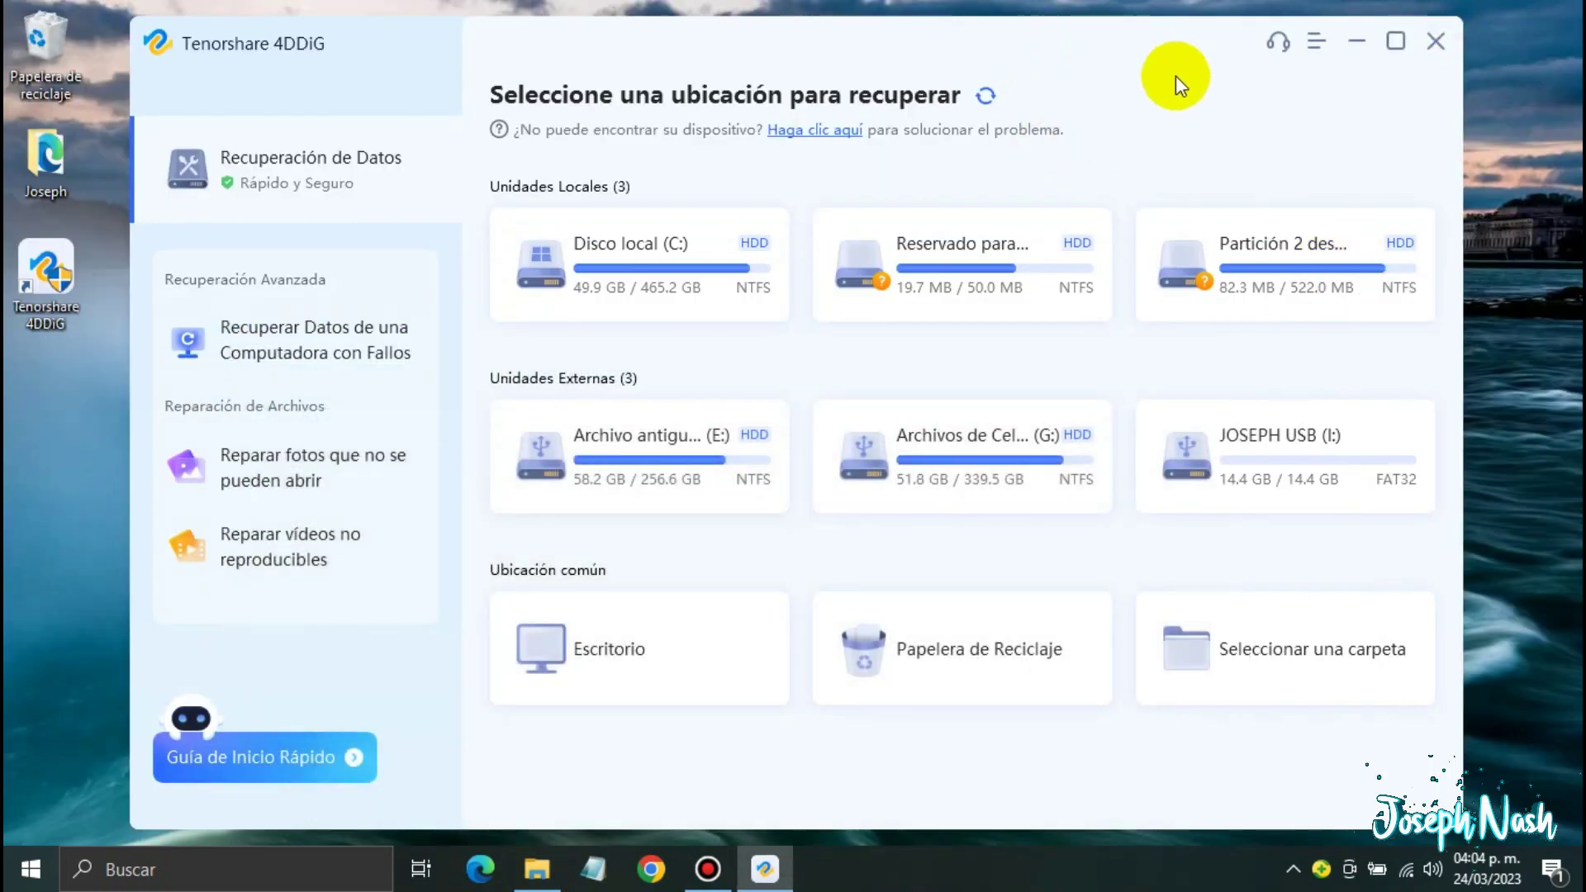
- Scan the USB drive (I:) for Foto, Vídeo, Documento and Audio files, excluding Otro and Archivos del Sistema
{"action": "mouse_move", "coordinate": [1214, 485]}
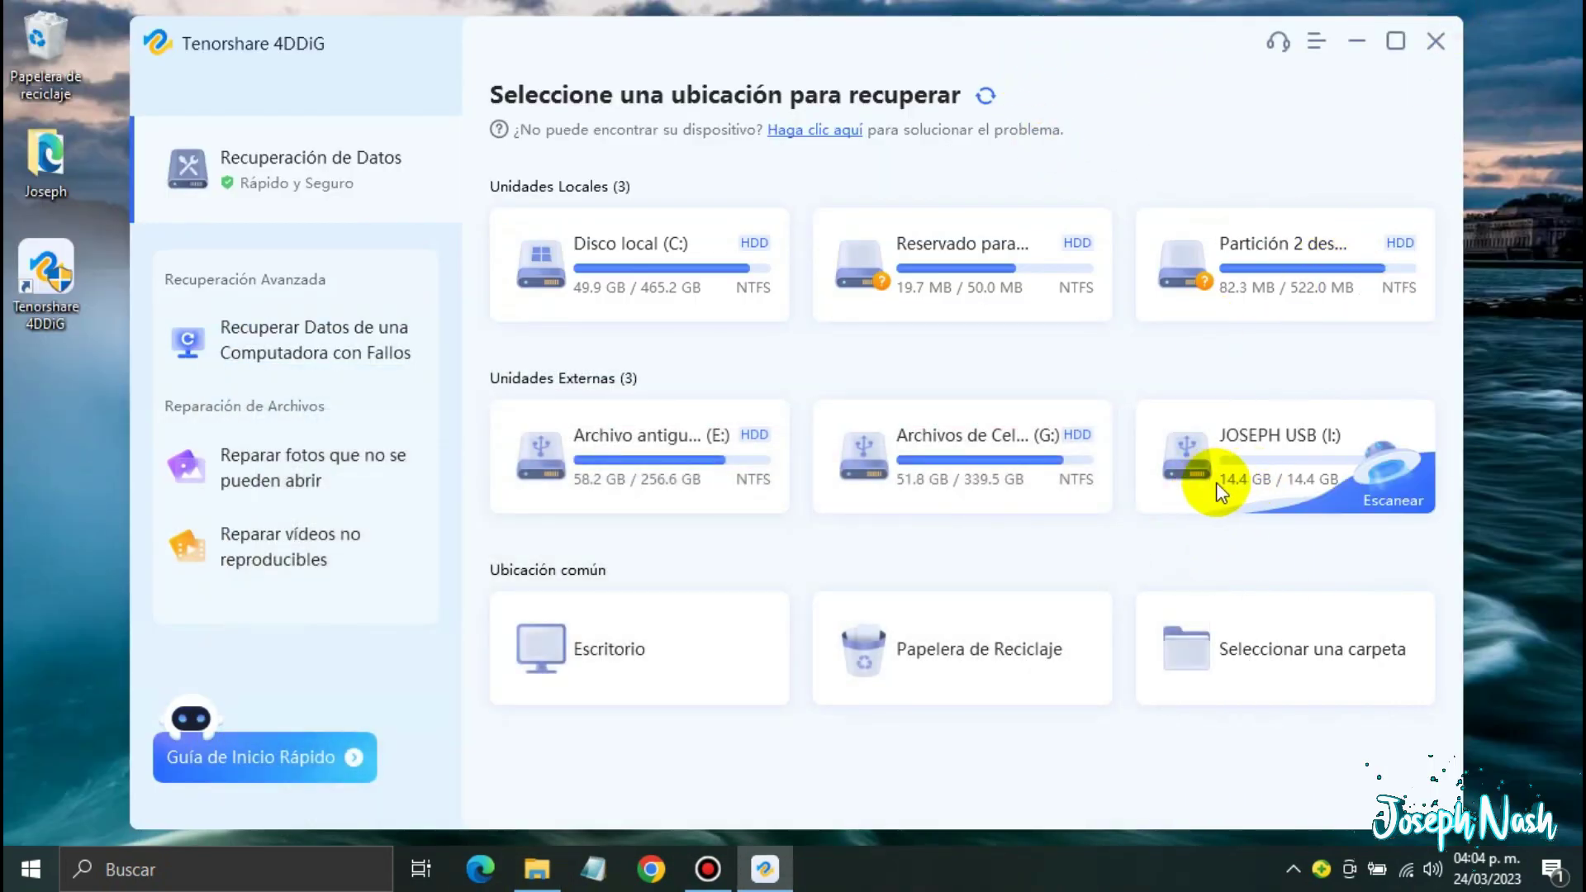
{"action": "left_click", "coordinate": [1341, 484]}
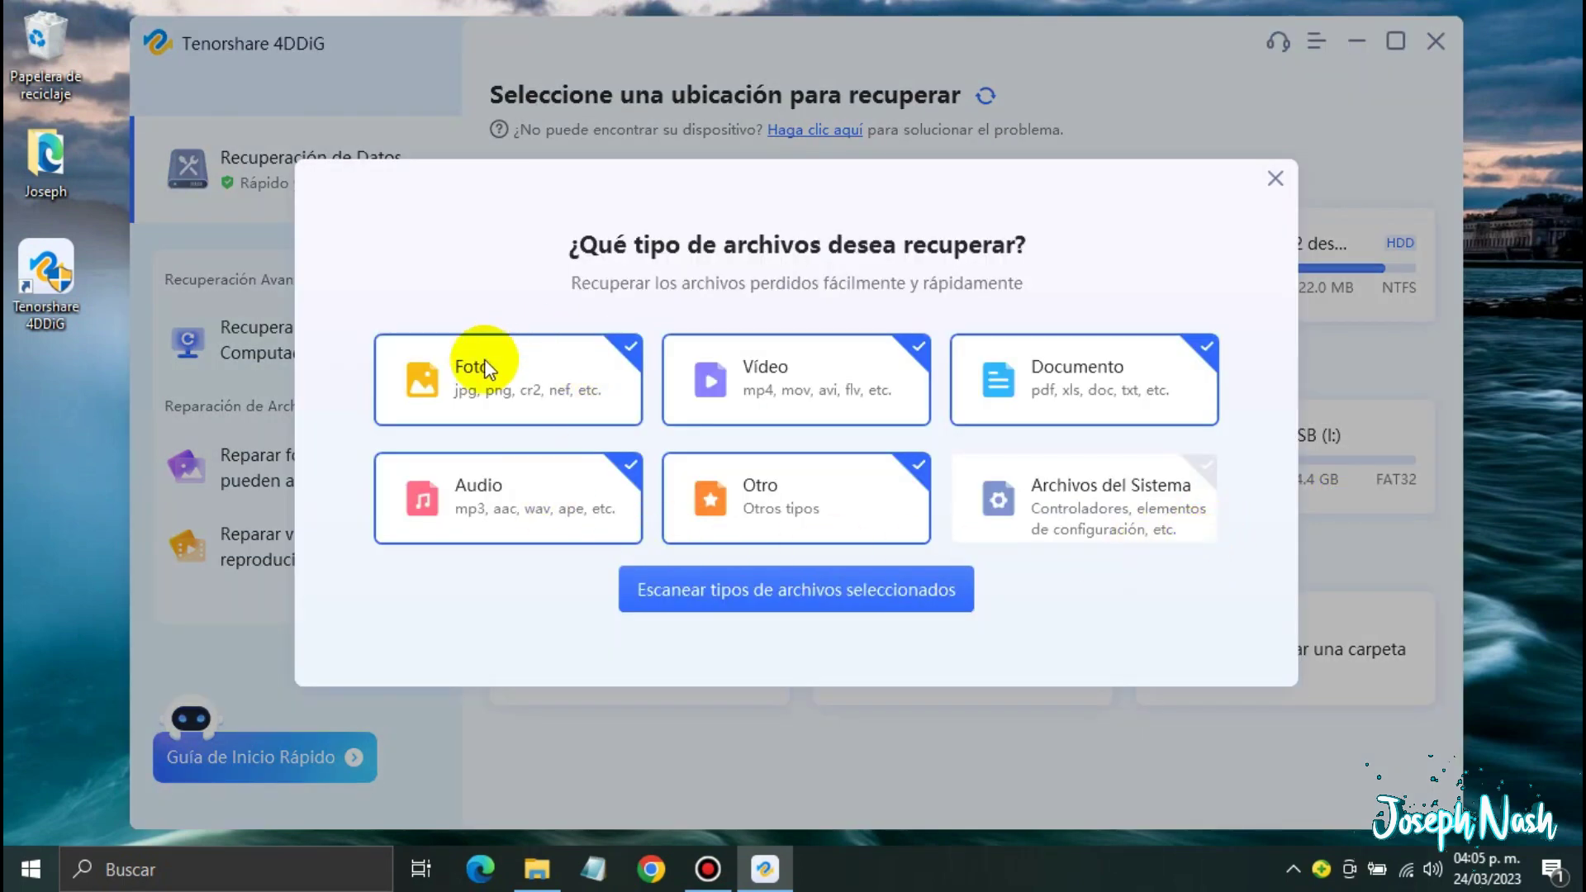
{"action": "left_click", "coordinate": [630, 343]}
{"action": "left_click", "coordinate": [630, 343]}
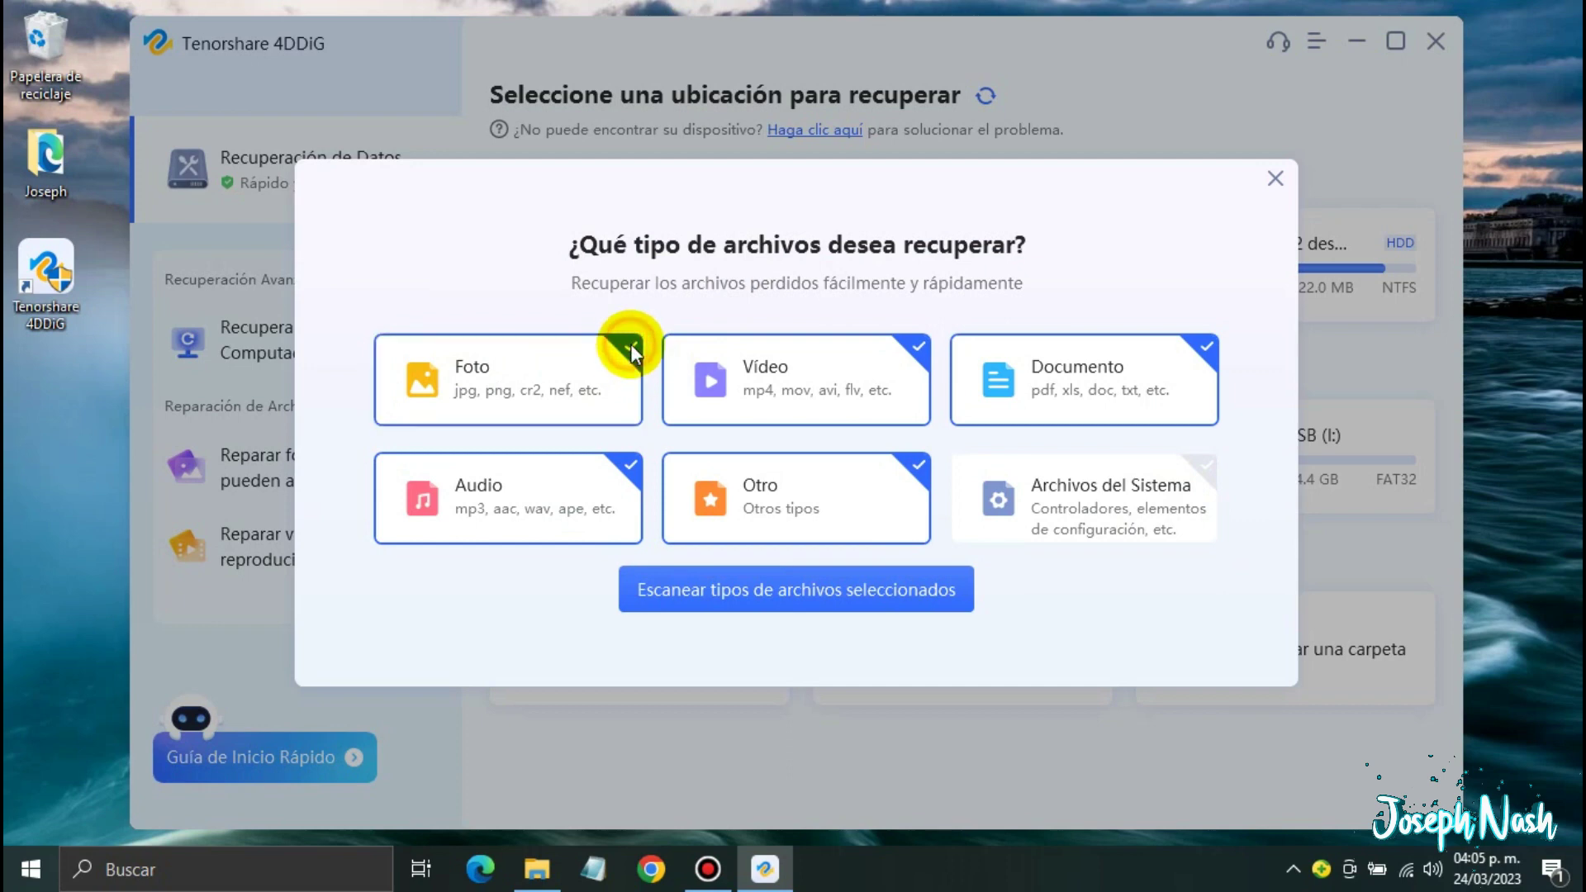
{"action": "left_click", "coordinate": [915, 462]}
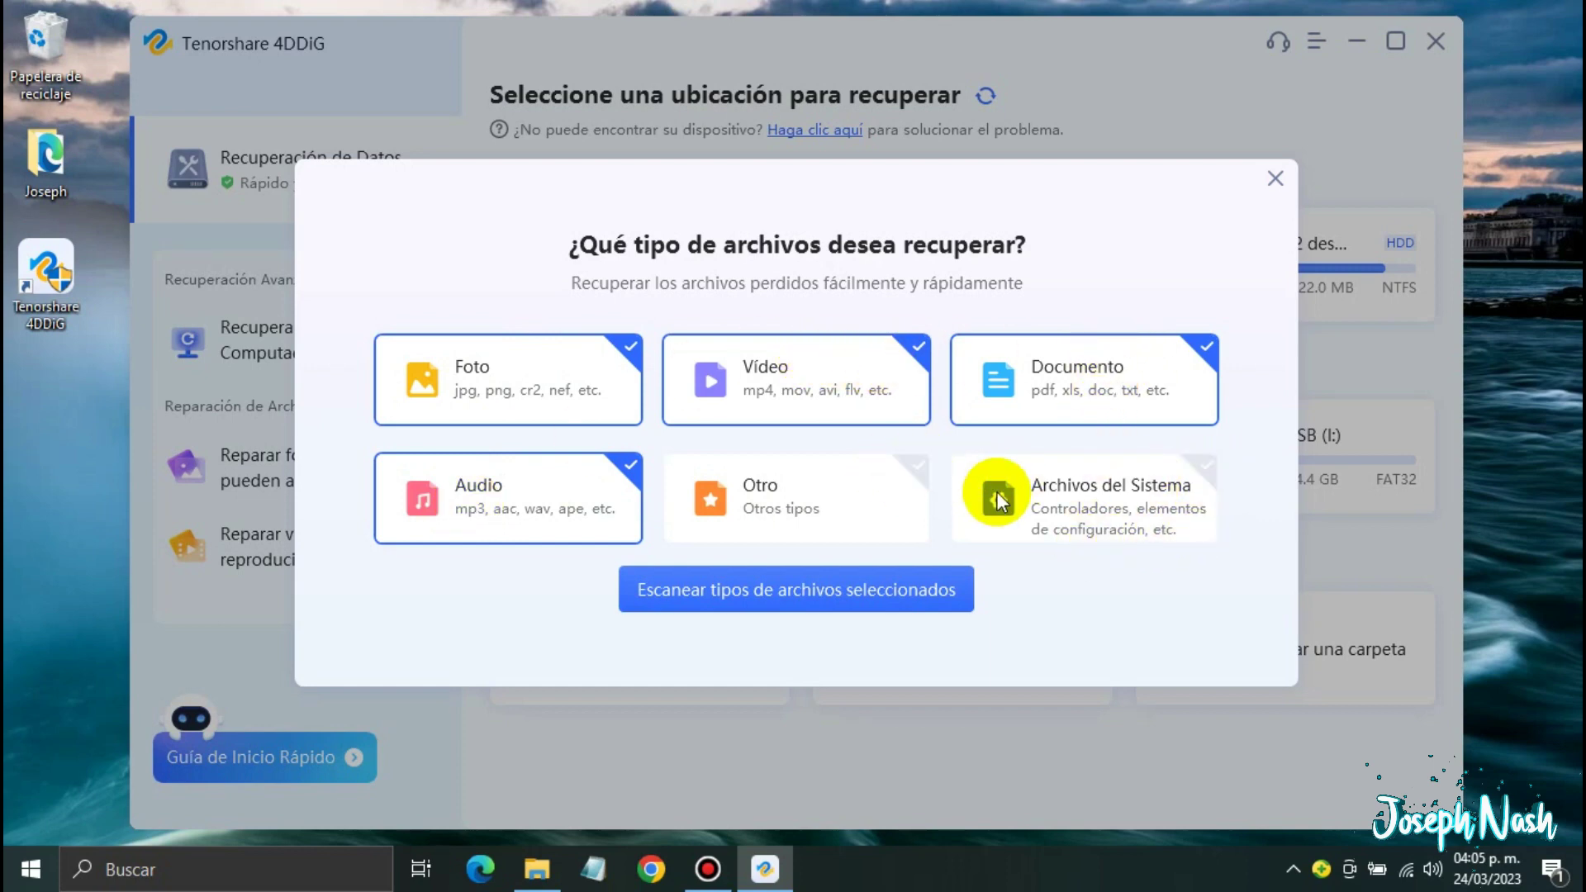
{"action": "left_click", "coordinate": [824, 592]}
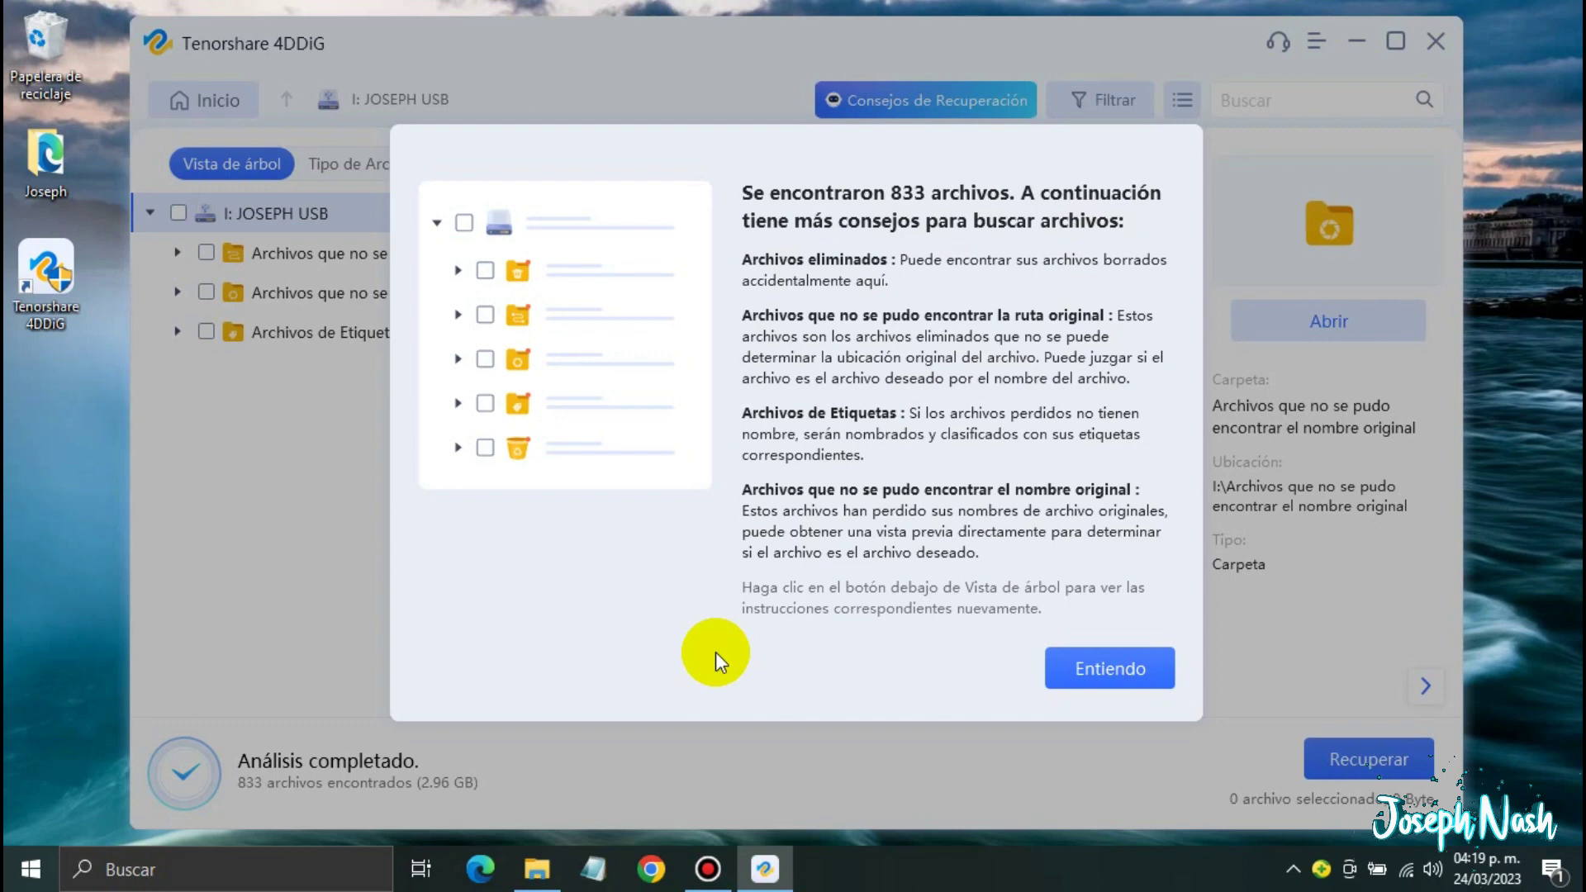
- Dismiss the file search tips and compare the tree view with the file-type view, ending on Tipo de Archivo
{"action": "left_click", "coordinate": [1084, 661]}
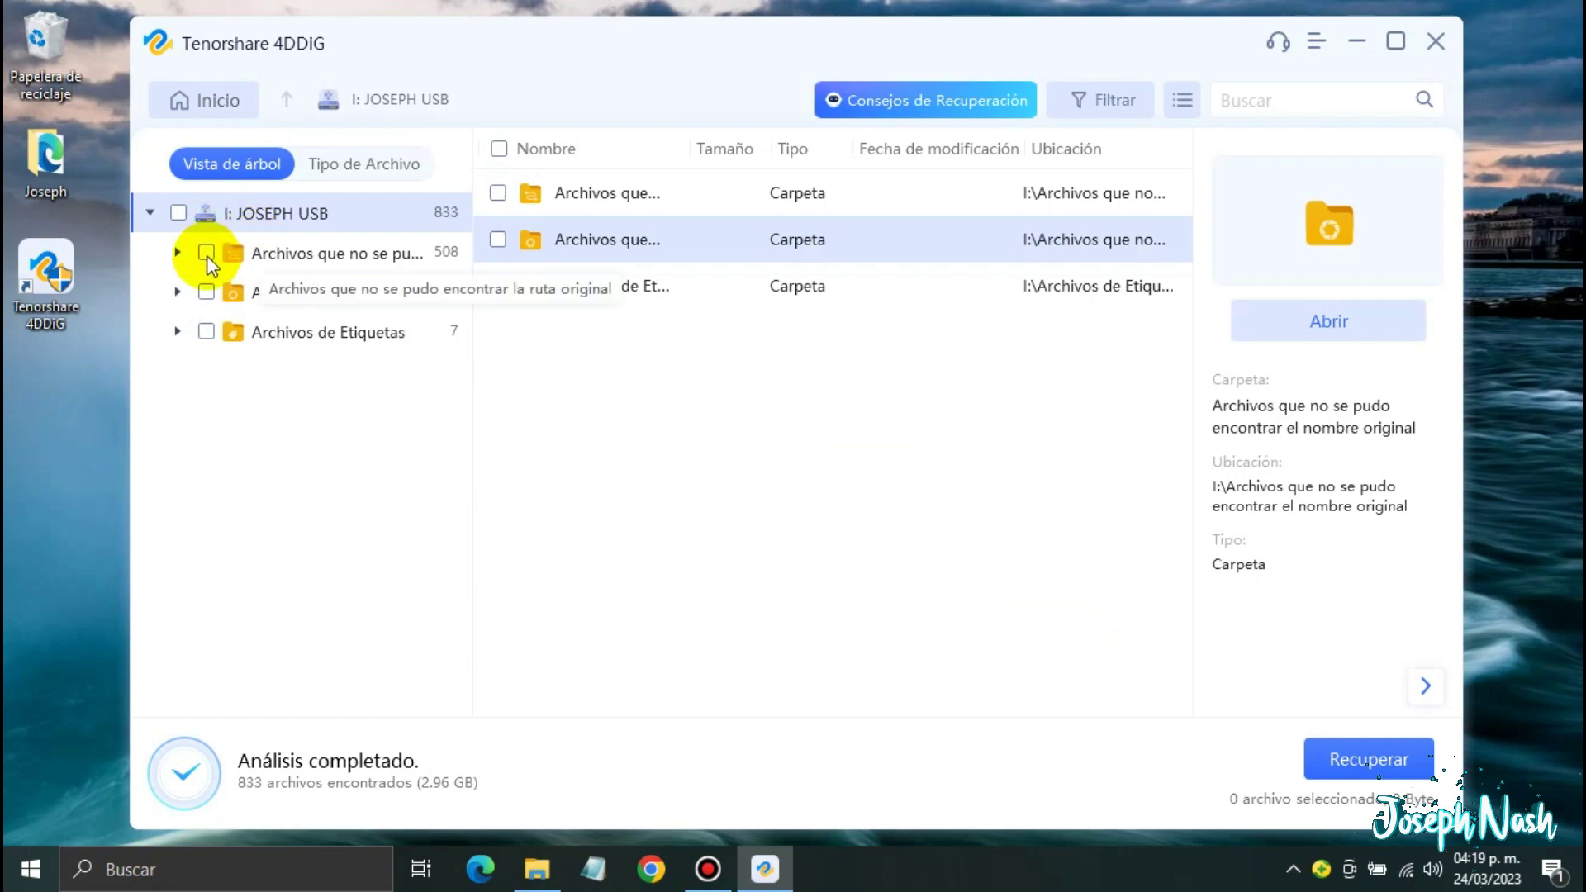
{"action": "mouse_move", "coordinate": [476, 151]}
{"action": "left_mouse_down"}
{"action": "mouse_move", "coordinate": [797, 152]}
{"action": "mouse_move", "coordinate": [496, 152]}
{"action": "left_mouse_up"}
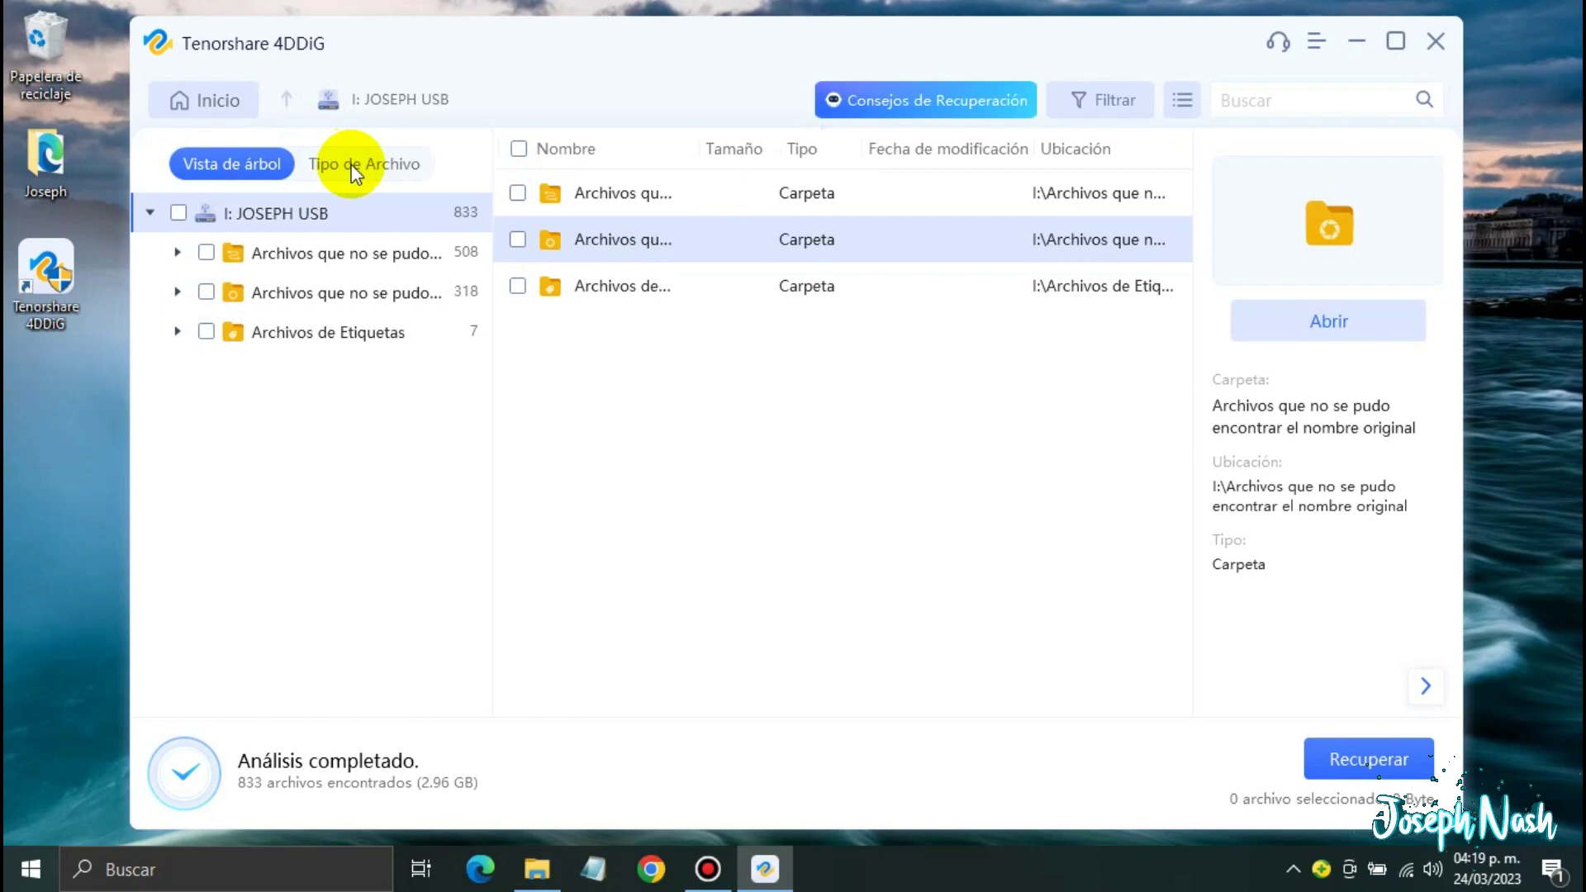
{"action": "left_click", "coordinate": [354, 165]}
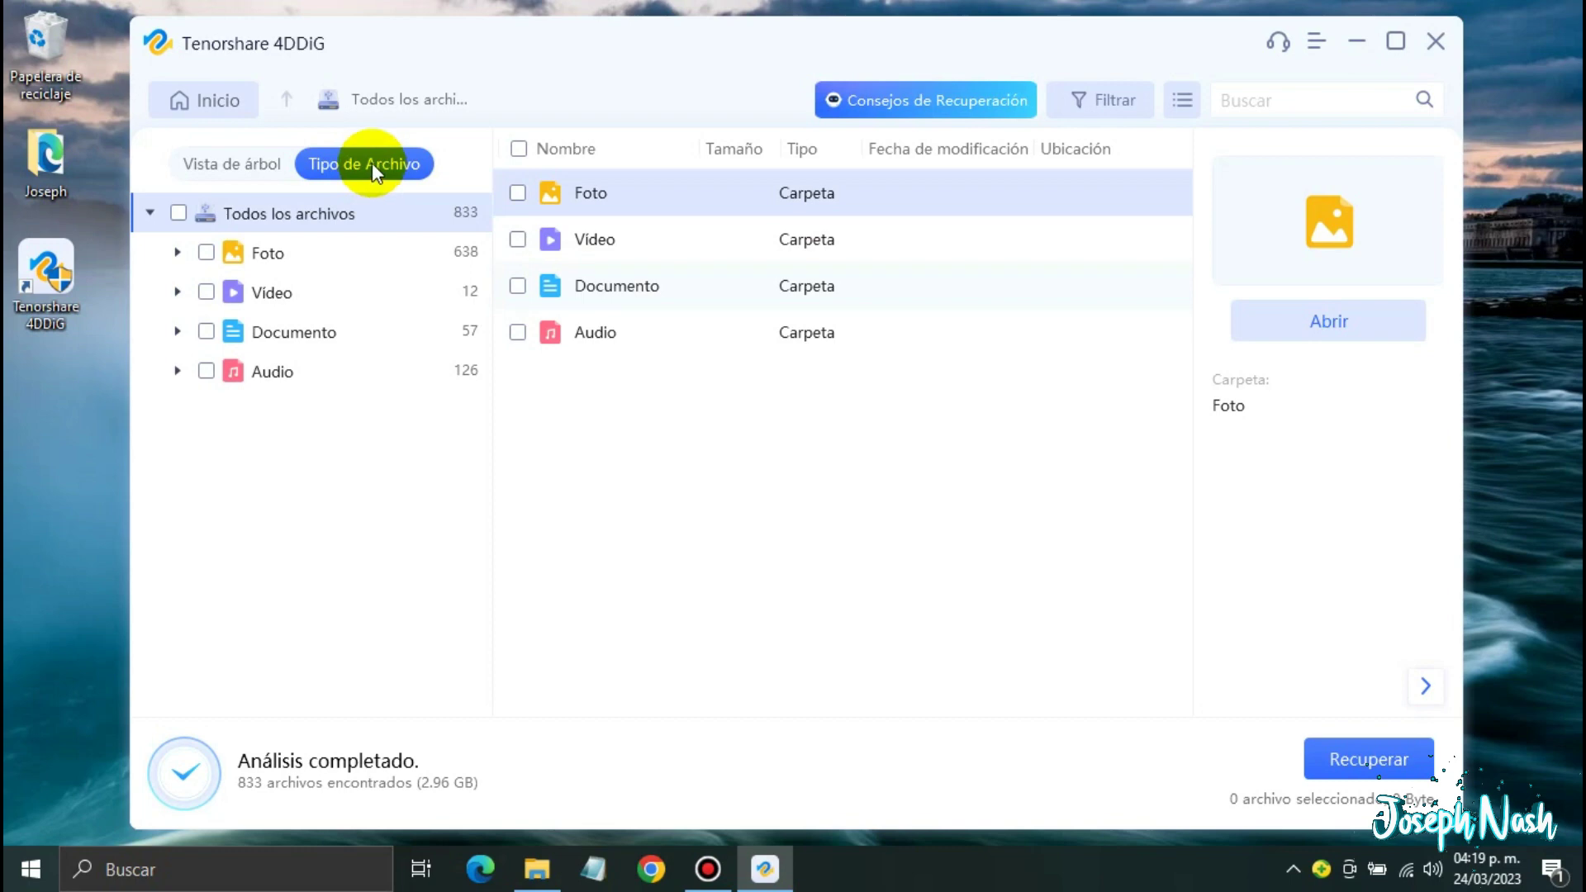
{"action": "left_click", "coordinate": [236, 163]}
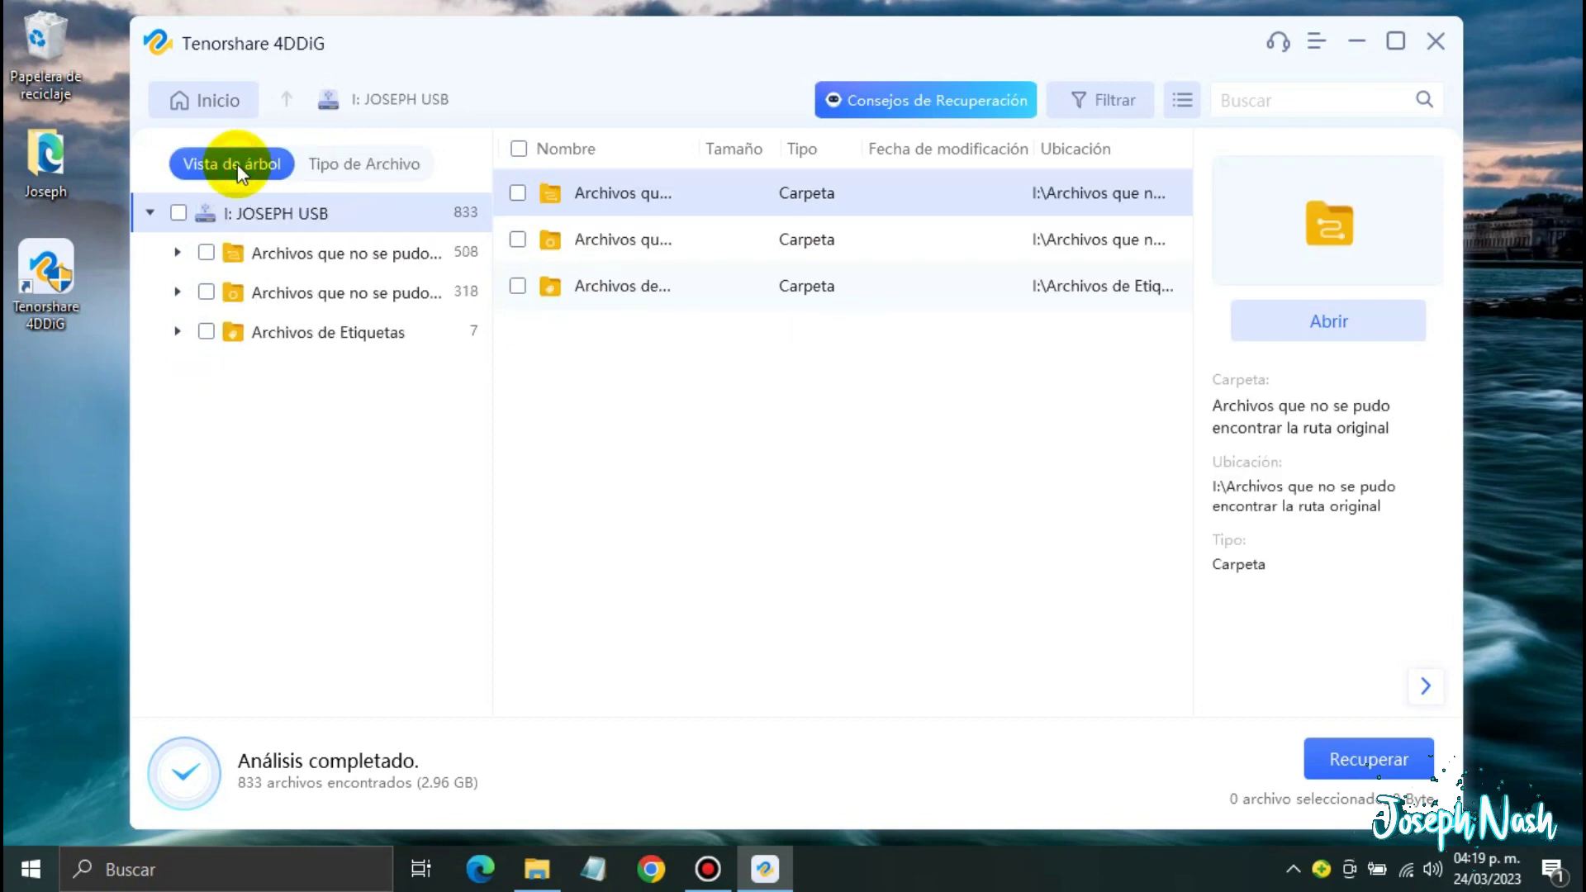
{"action": "left_click", "coordinate": [345, 161]}
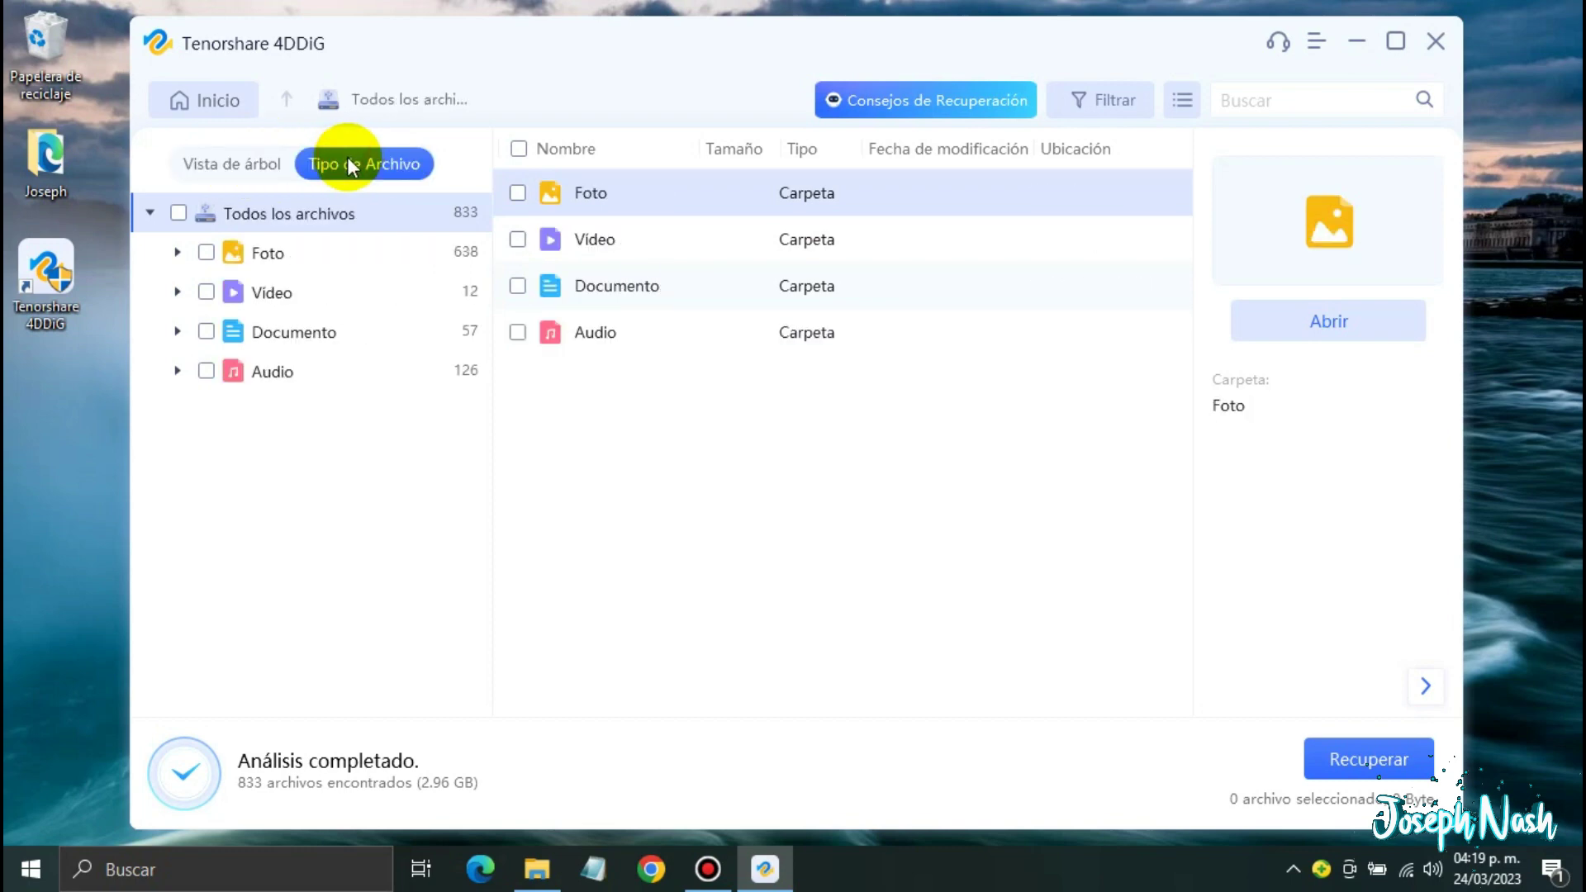
- Review the file format folders within the Foto, Video, Documento and Audio categories
{"action": "left_click", "coordinate": [267, 256]}
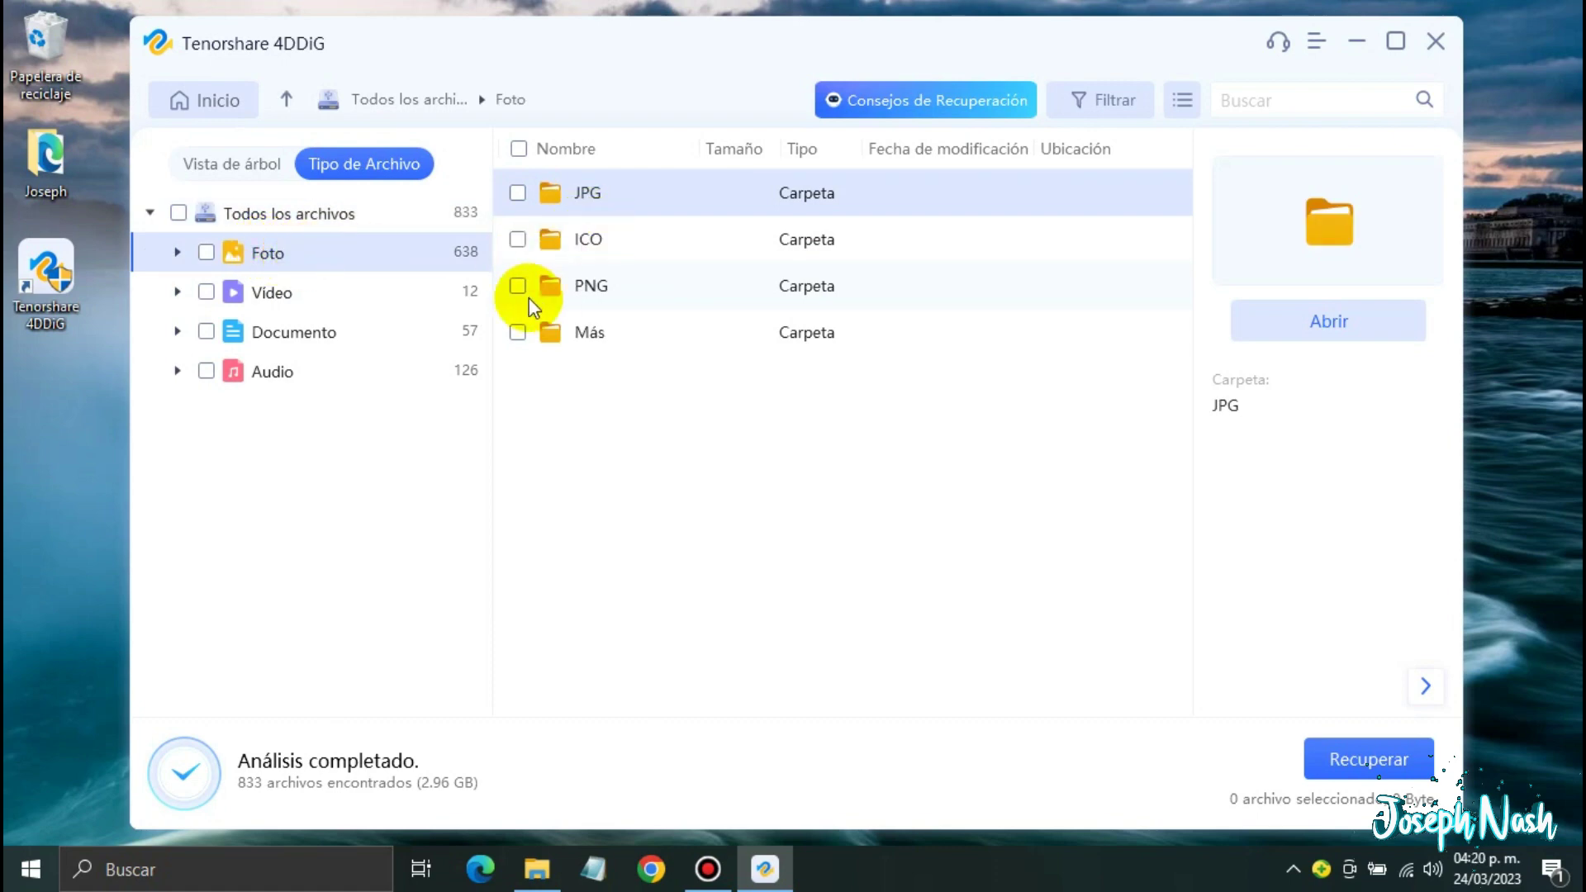
{"action": "left_click", "coordinate": [301, 294]}
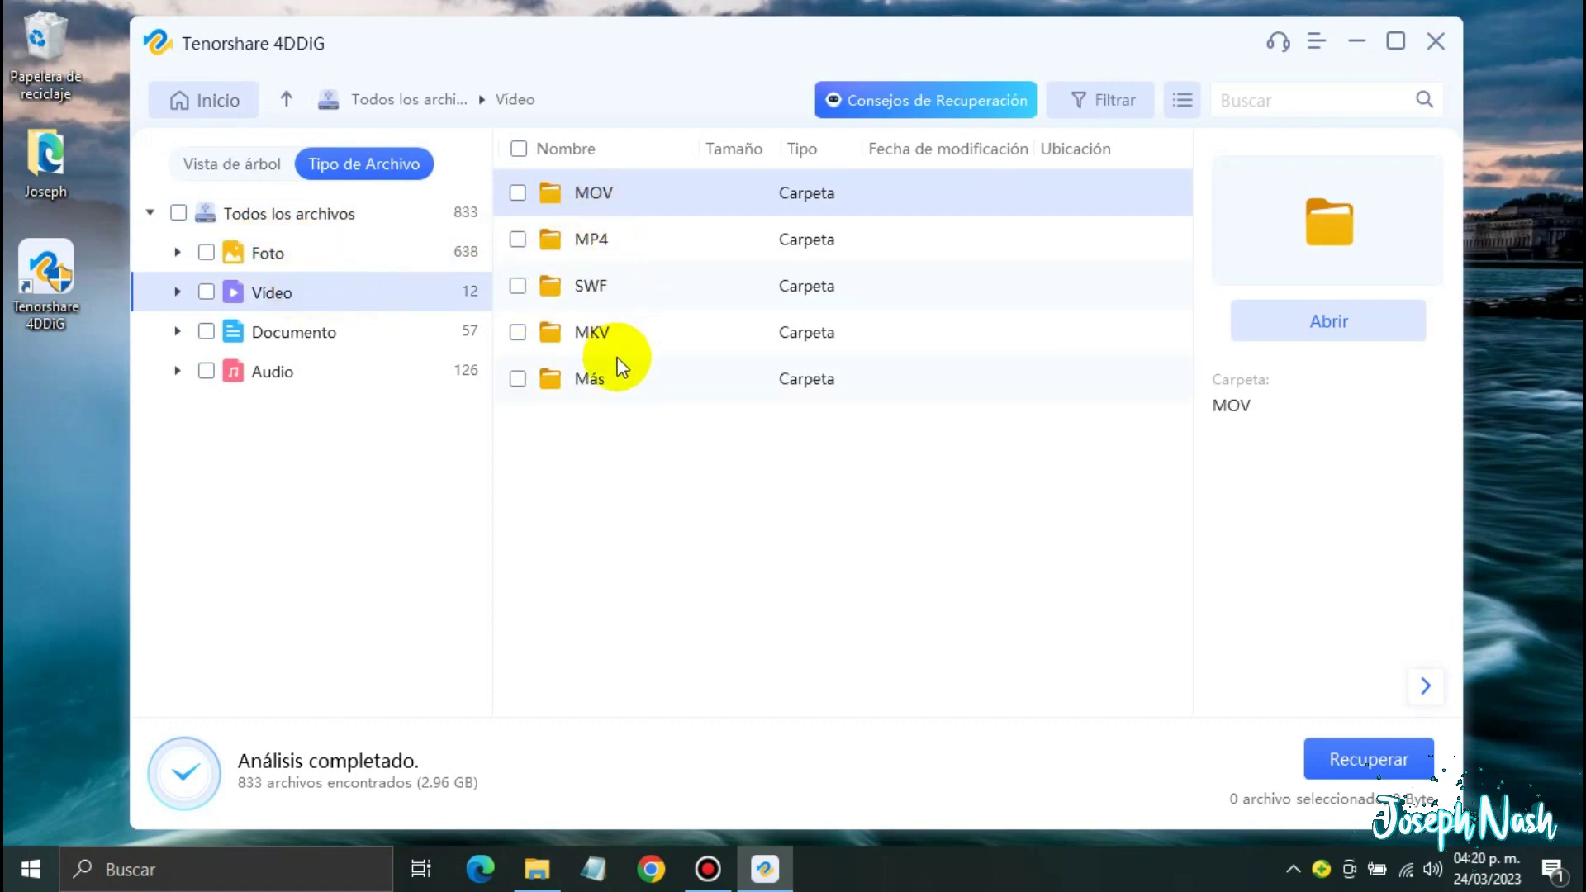
{"action": "left_click", "coordinate": [300, 330]}
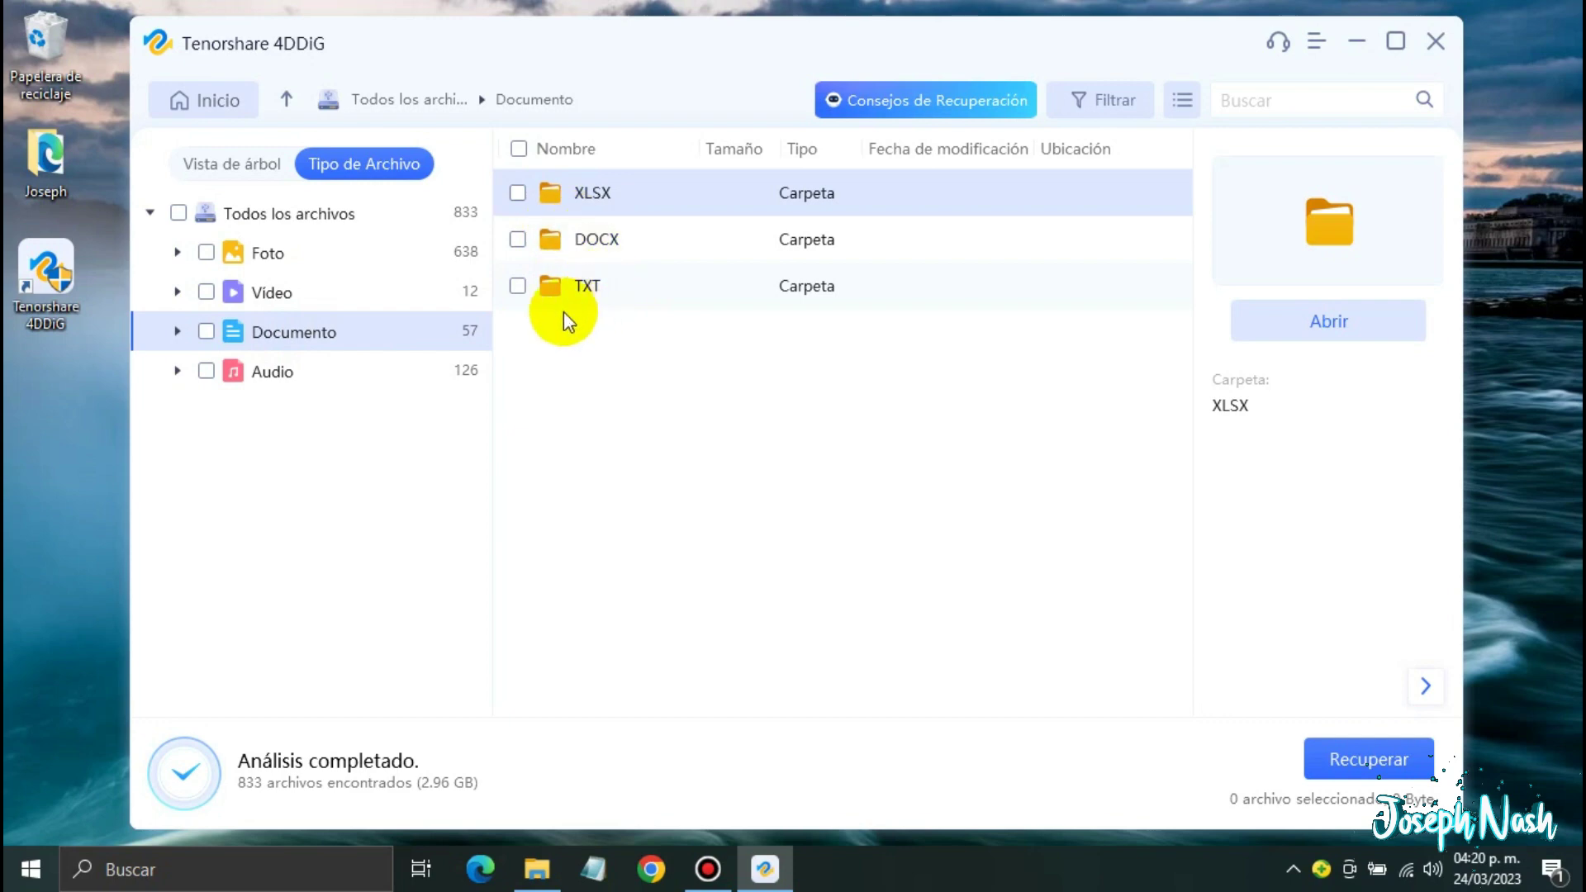
{"action": "left_click", "coordinate": [306, 378]}
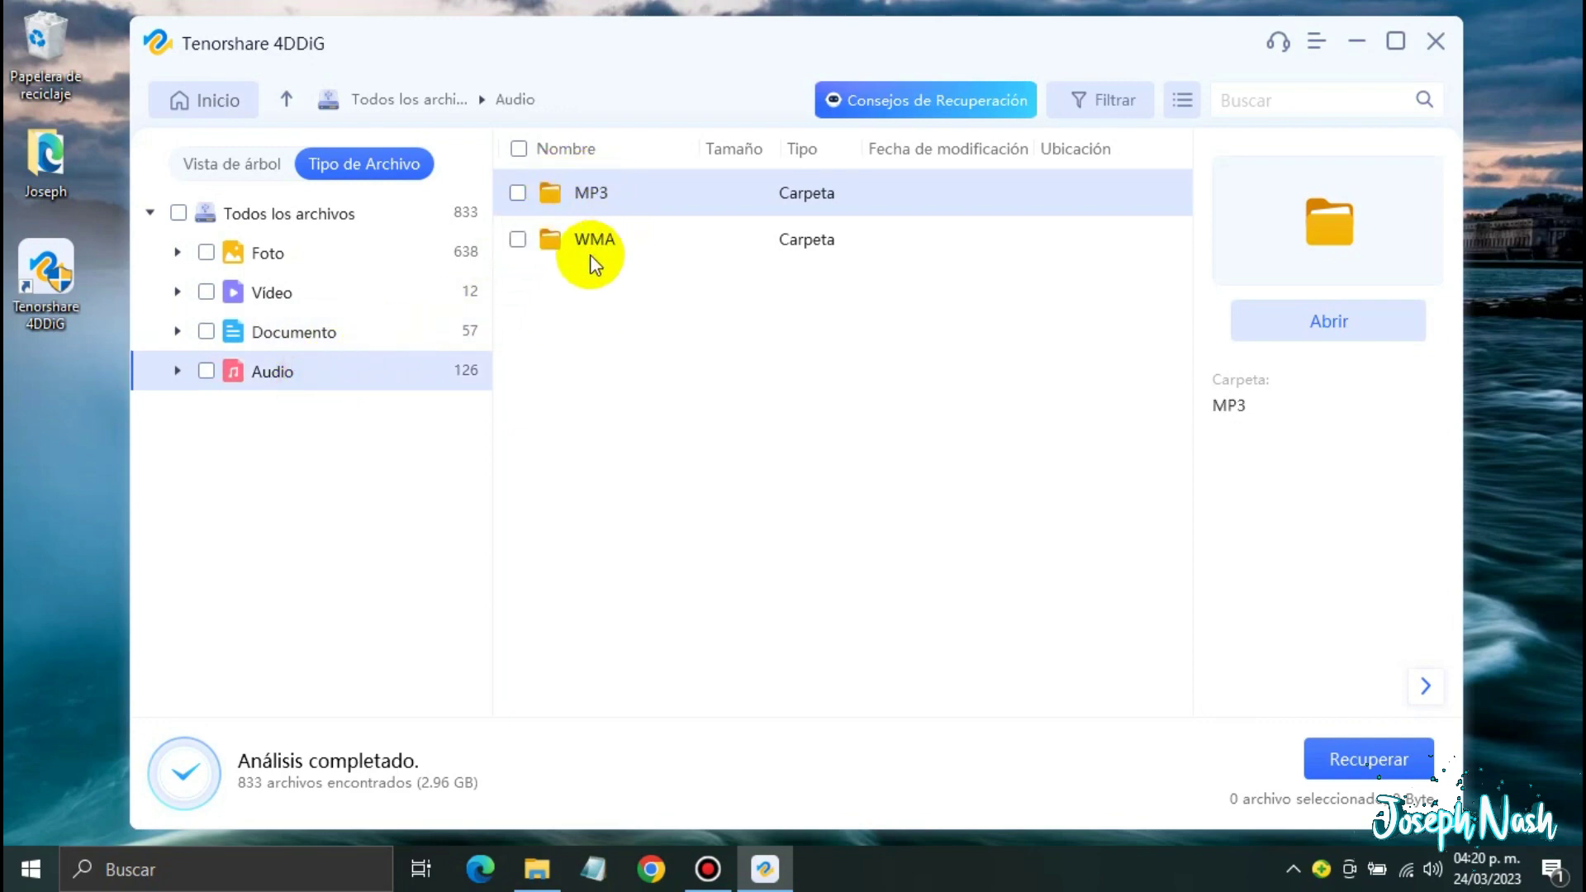
- Open the JPG folder under Foto and view the thumbnails of its first four images
{"action": "left_click", "coordinate": [251, 254]}
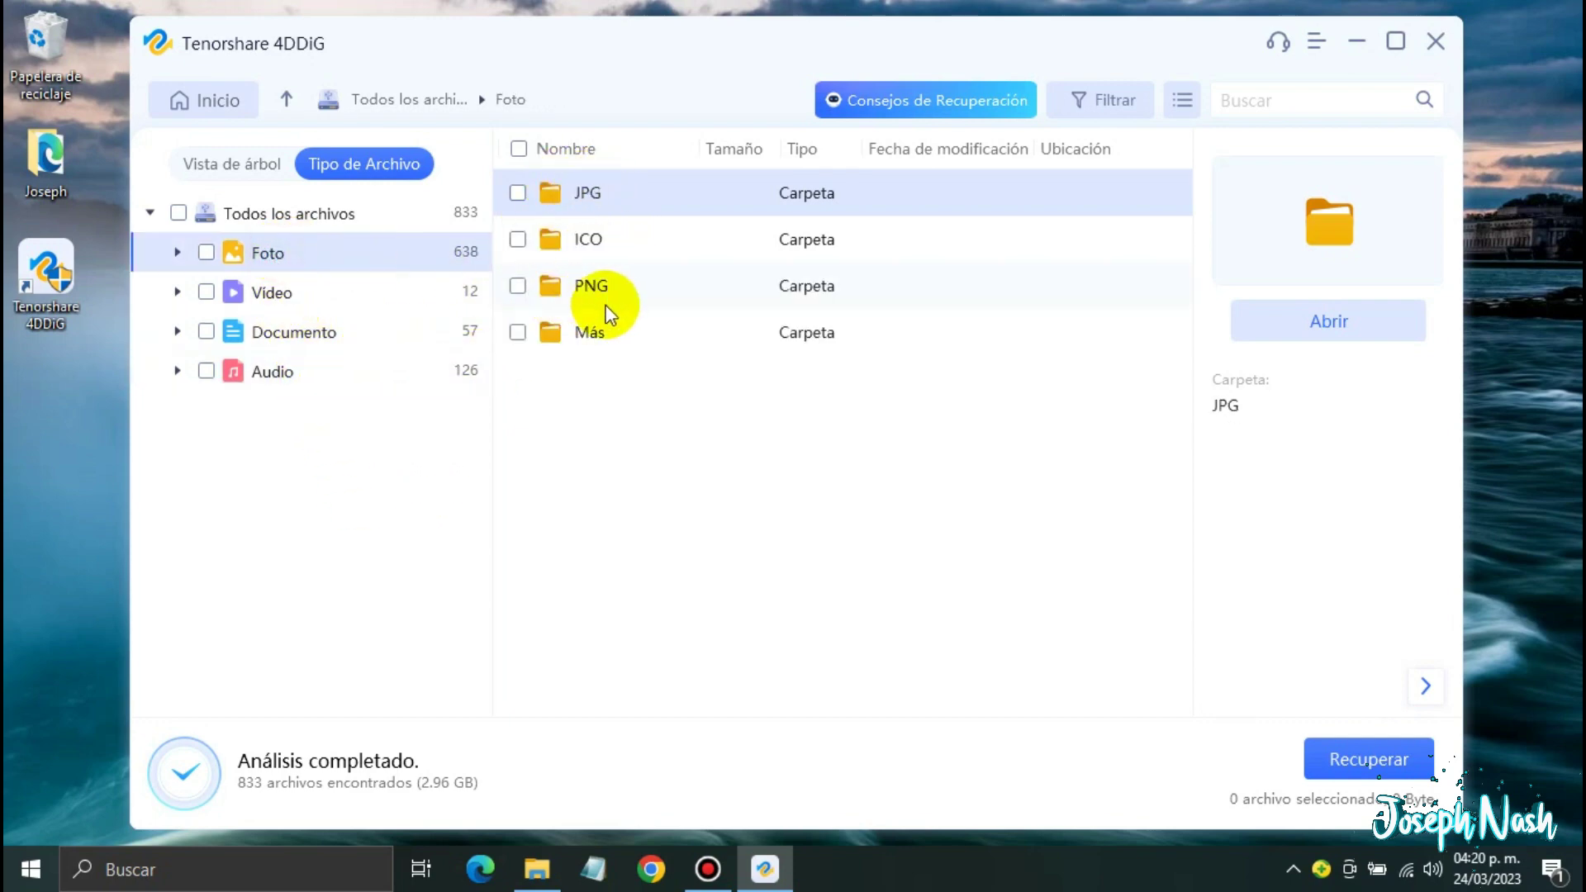
{"action": "double_click", "coordinate": [612, 191]}
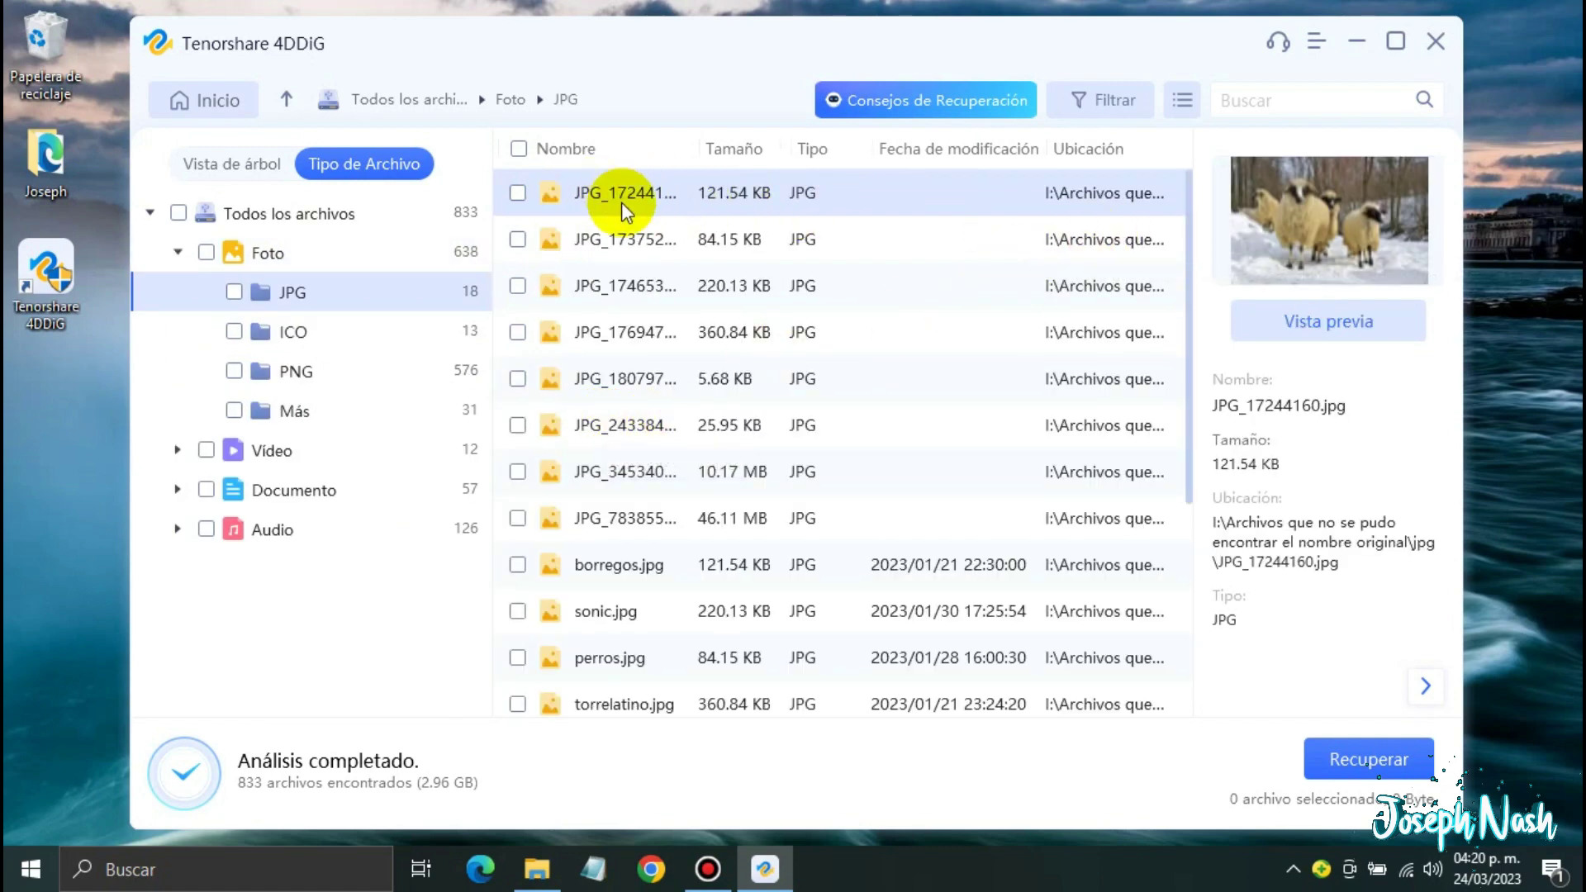
{"action": "left_click", "coordinate": [629, 244]}
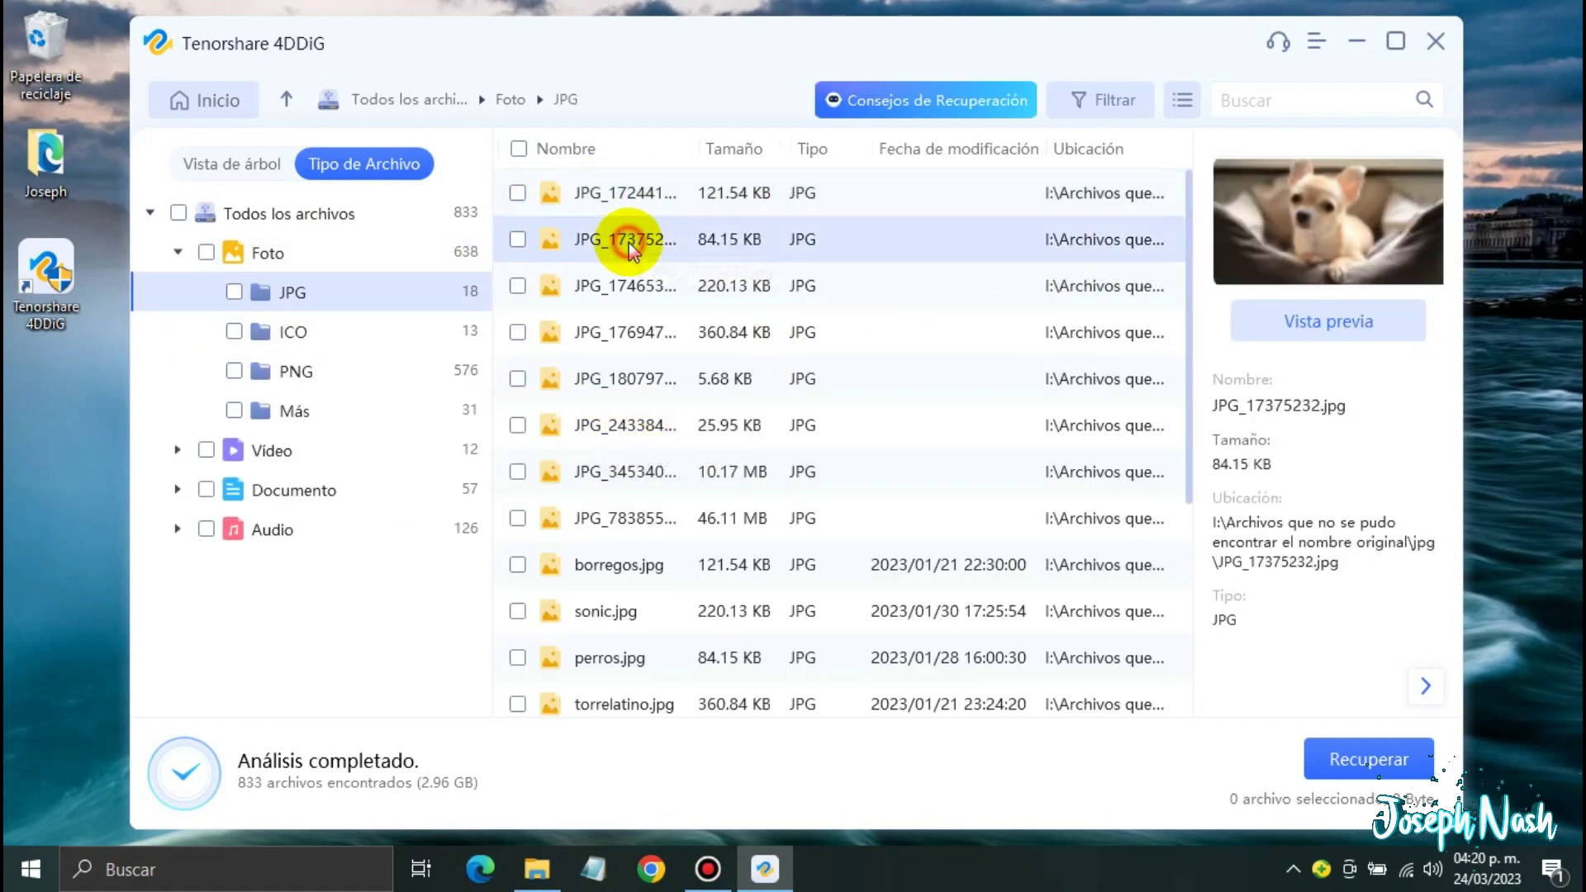
{"action": "left_click", "coordinate": [704, 298]}
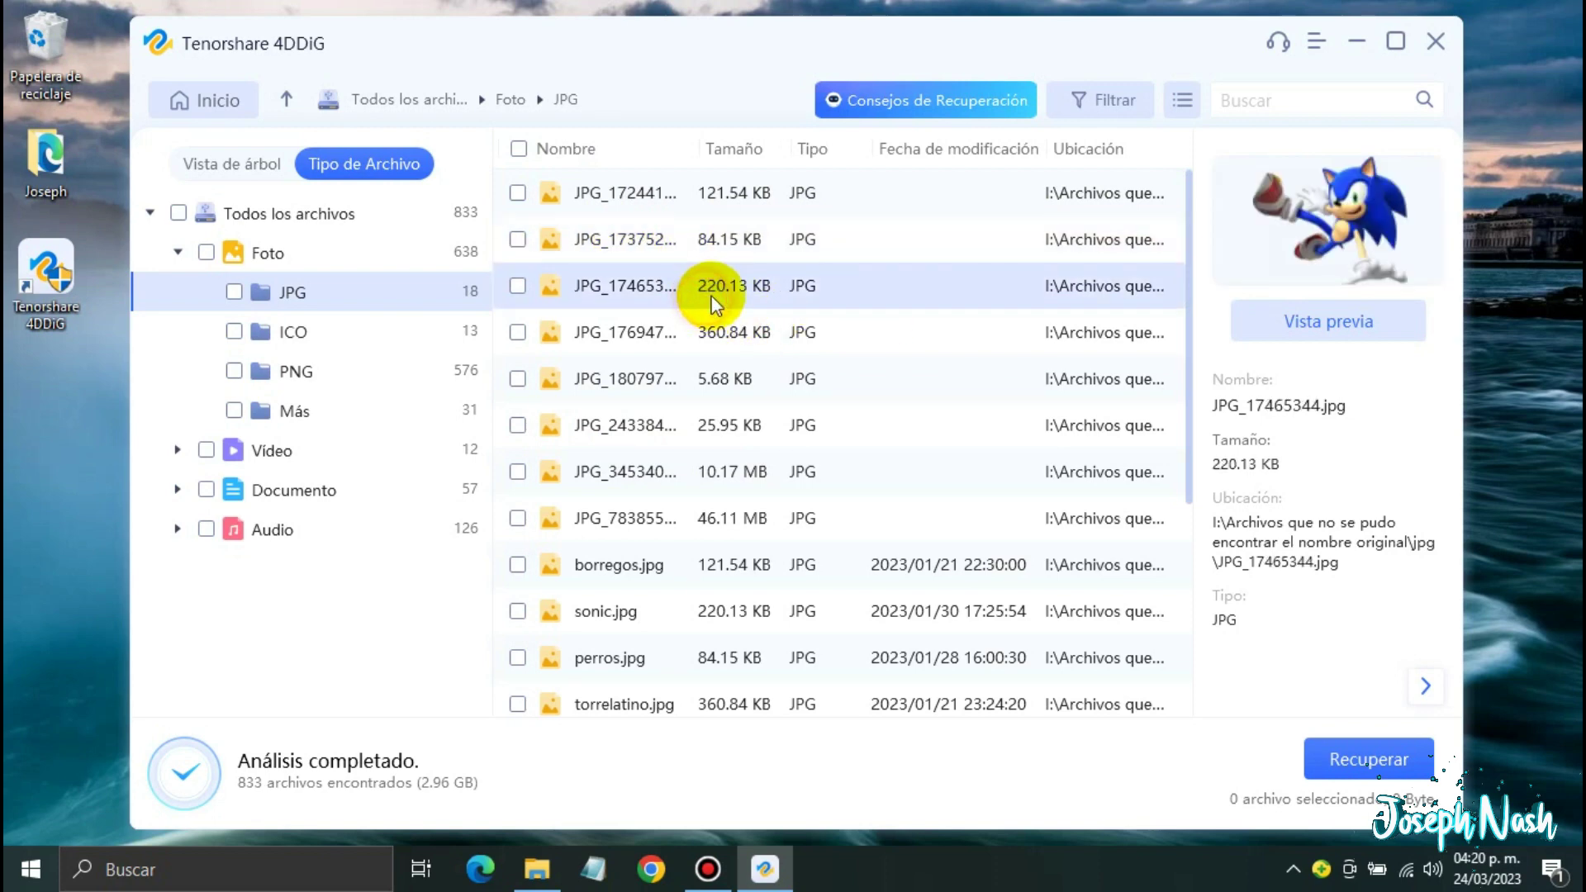
{"action": "left_click", "coordinate": [813, 333]}
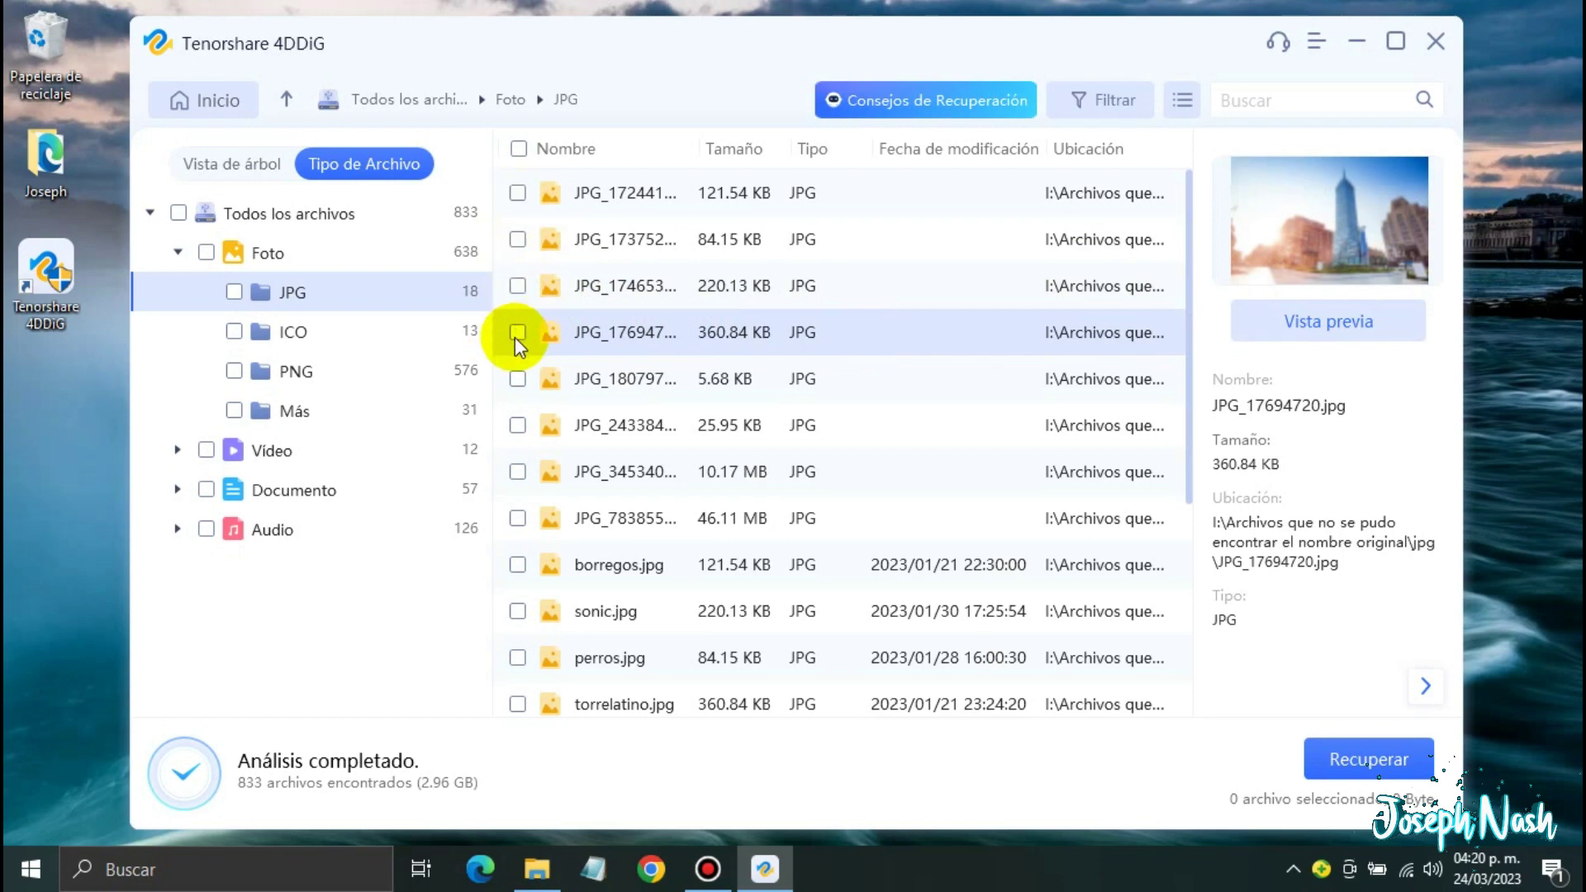
- Collapse the Foto category and examine the first two spreadsheets in the XLSX folder under Documento
{"action": "left_click", "coordinate": [179, 252]}
{"action": "left_click", "coordinate": [272, 329]}
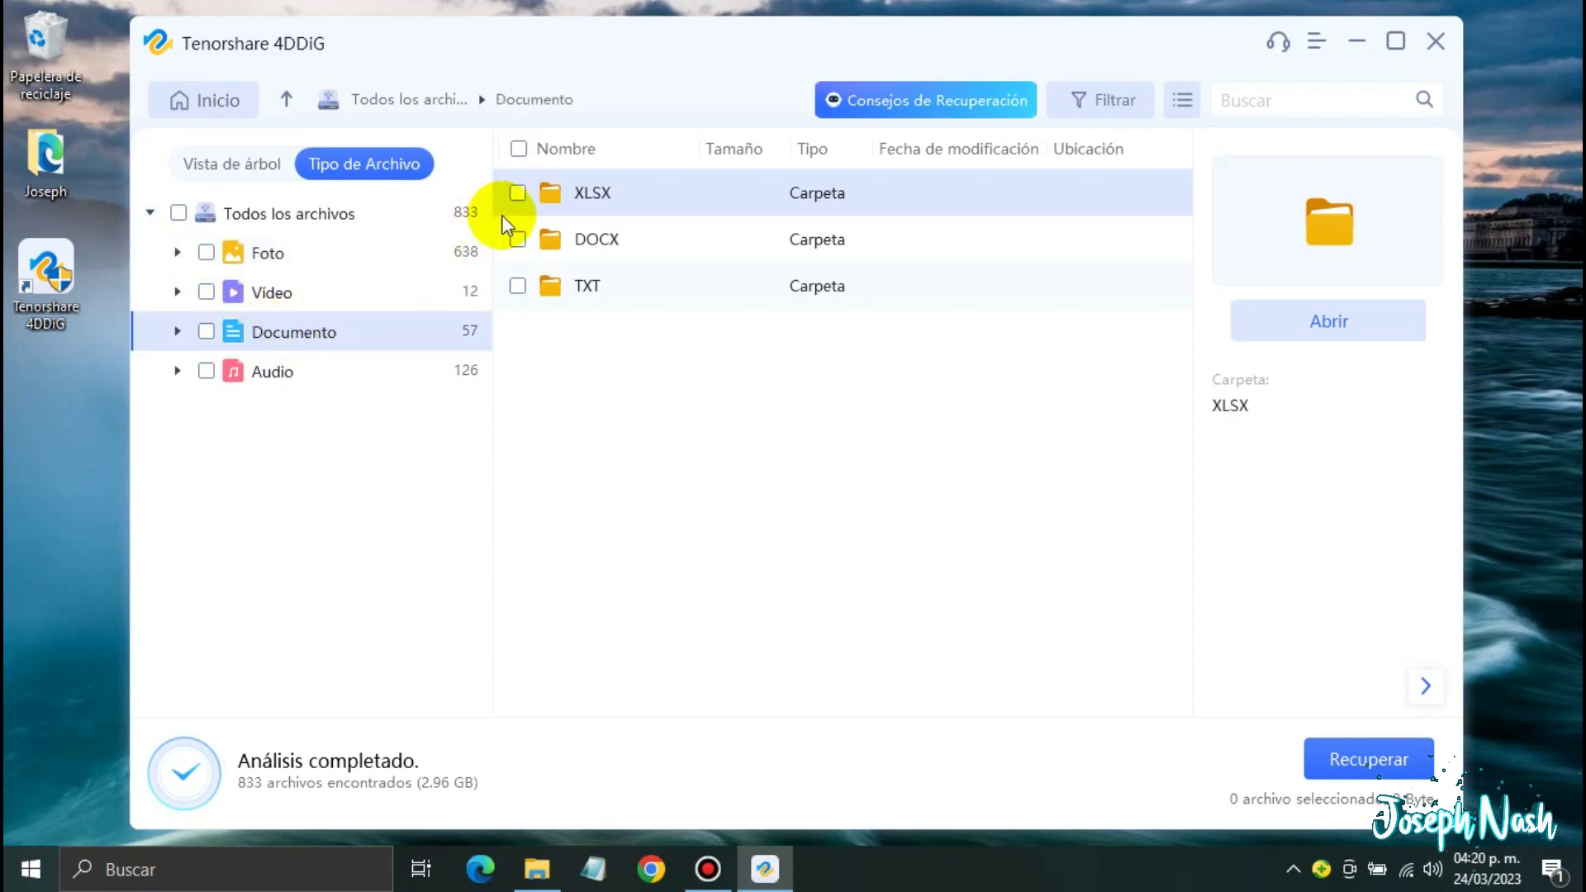
{"action": "double_click", "coordinate": [619, 201]}
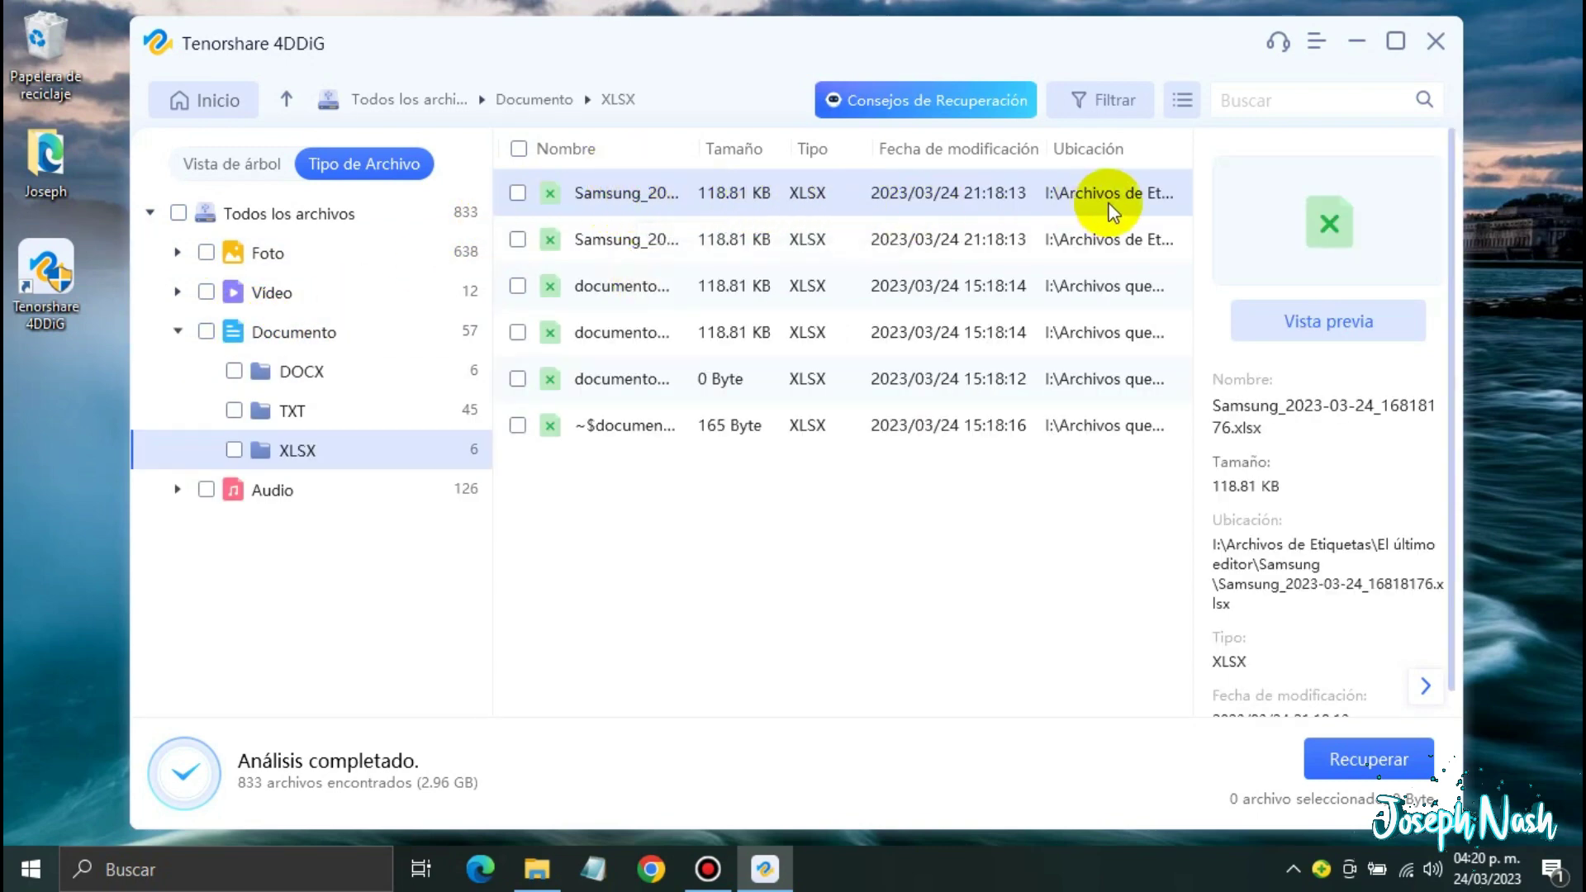
{"action": "left_click", "coordinate": [606, 242]}
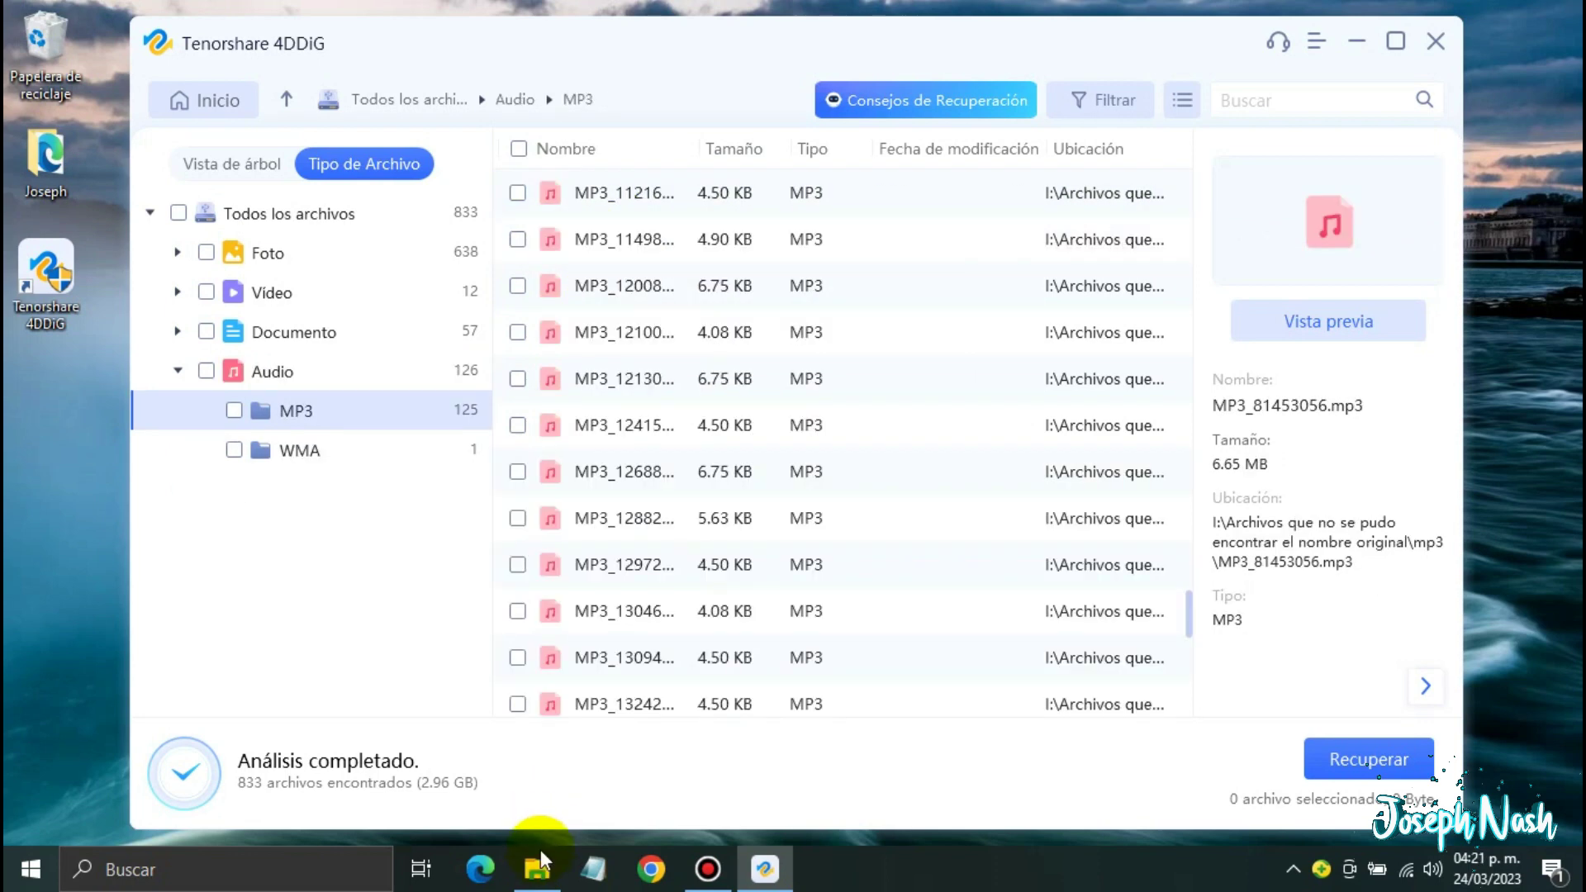
- Switch to File Explorer and check the used and free space of the formatted USB drive (I:) under Este equipo
{"action": "left_click", "coordinate": [539, 864]}
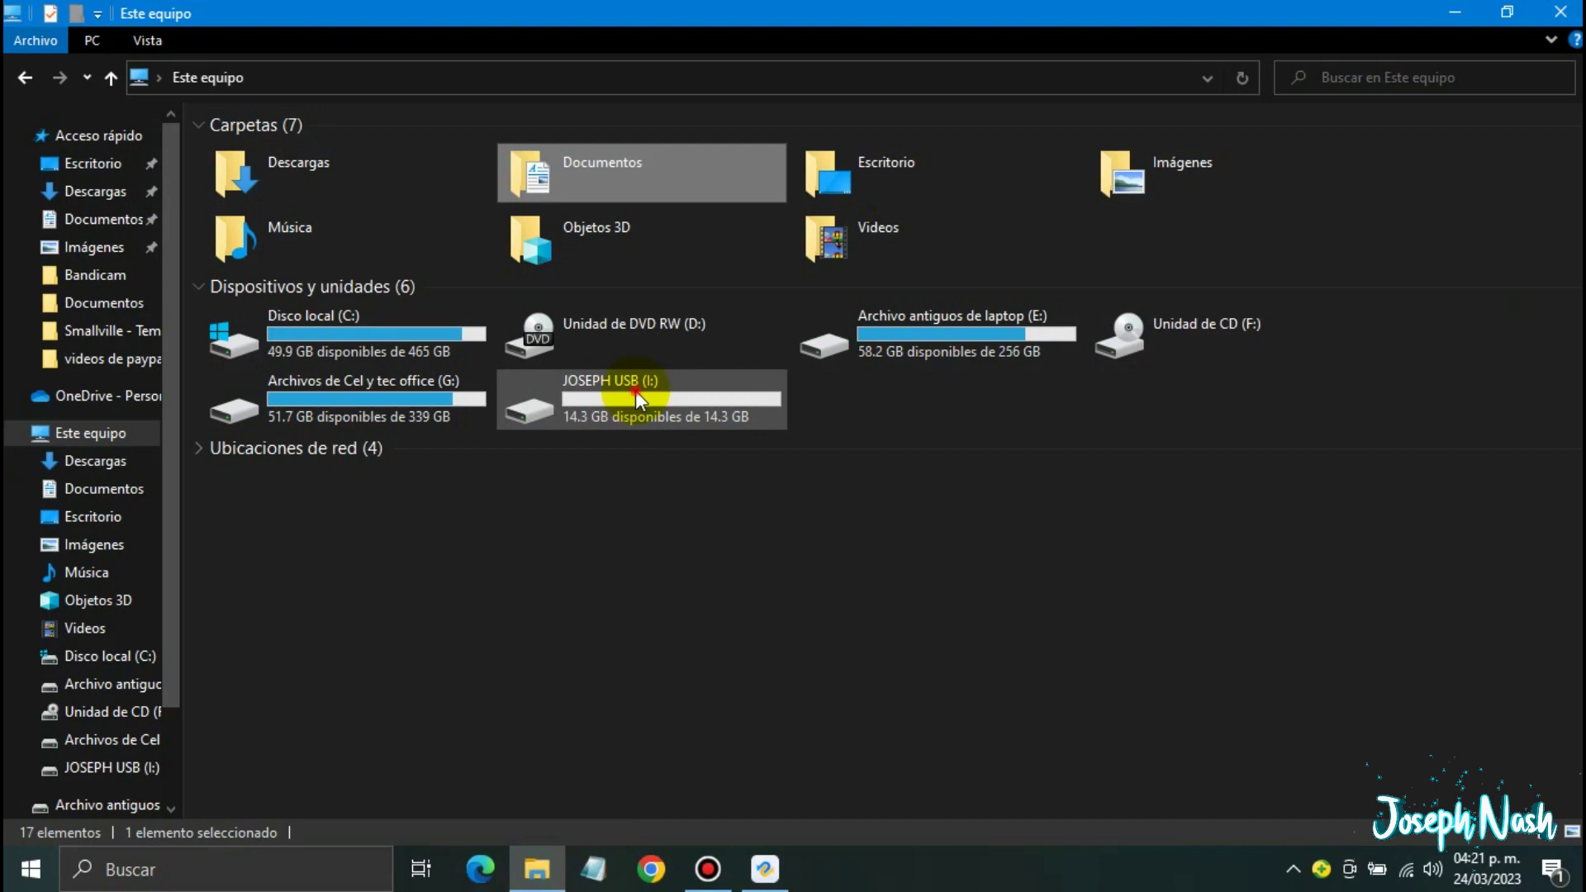
{"action": "left_click", "coordinate": [637, 395]}
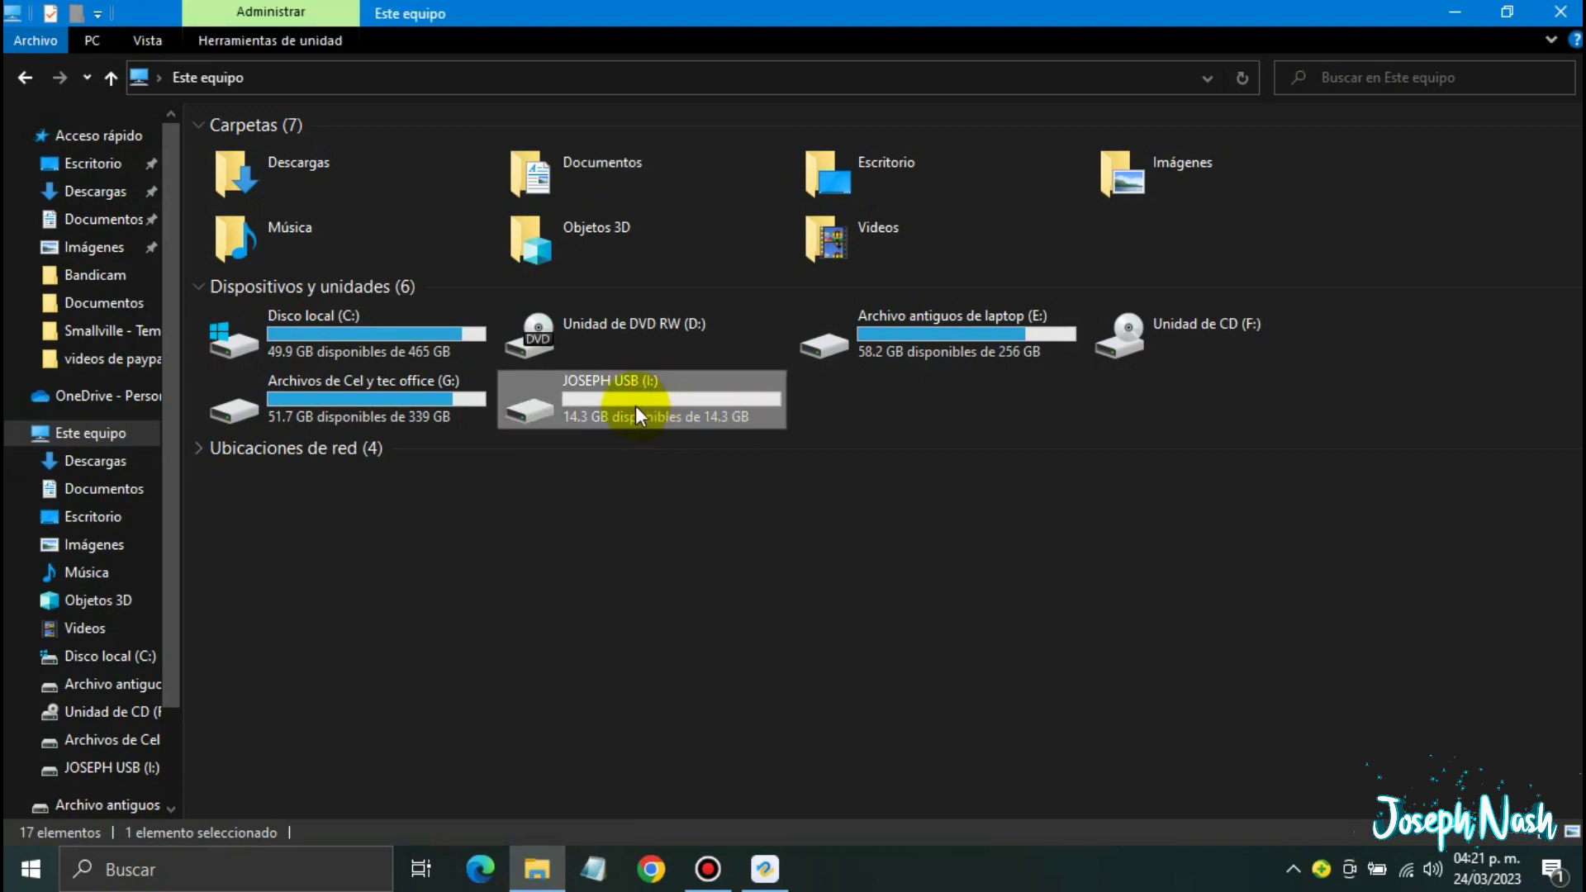
{"action": "left_click", "coordinate": [1455, 11]}
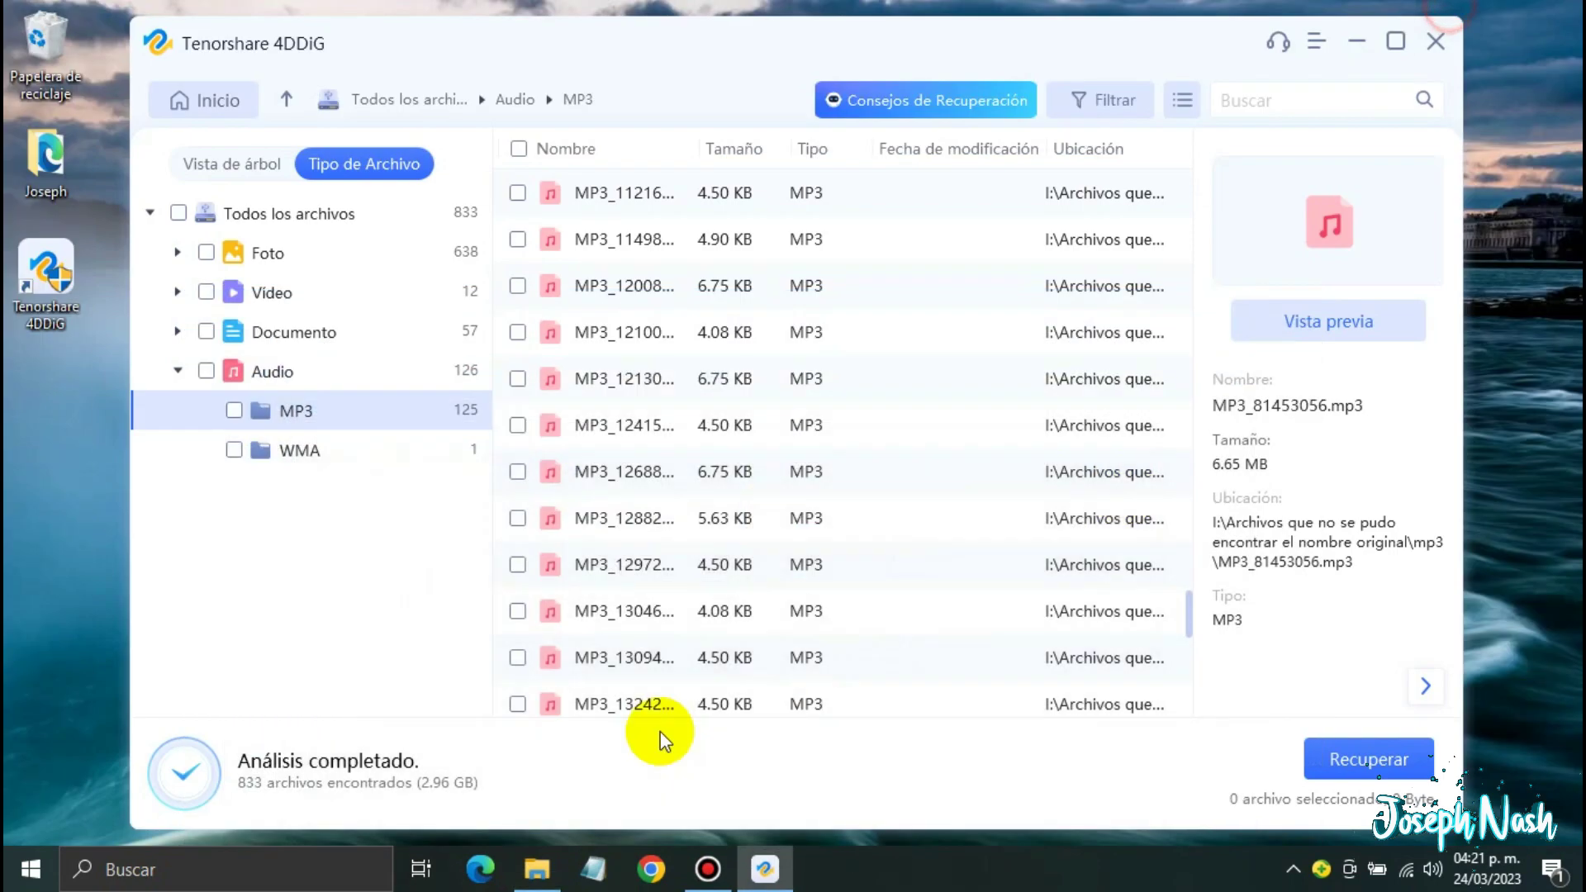
- Collapse the Audio category in 4DDiG and examine the found videos, ending with the Más folder, before collapsing Vídeo
{"action": "scroll", "coordinate": [671, 636], "scroll_direction": "up", "scroll_amount": 3}
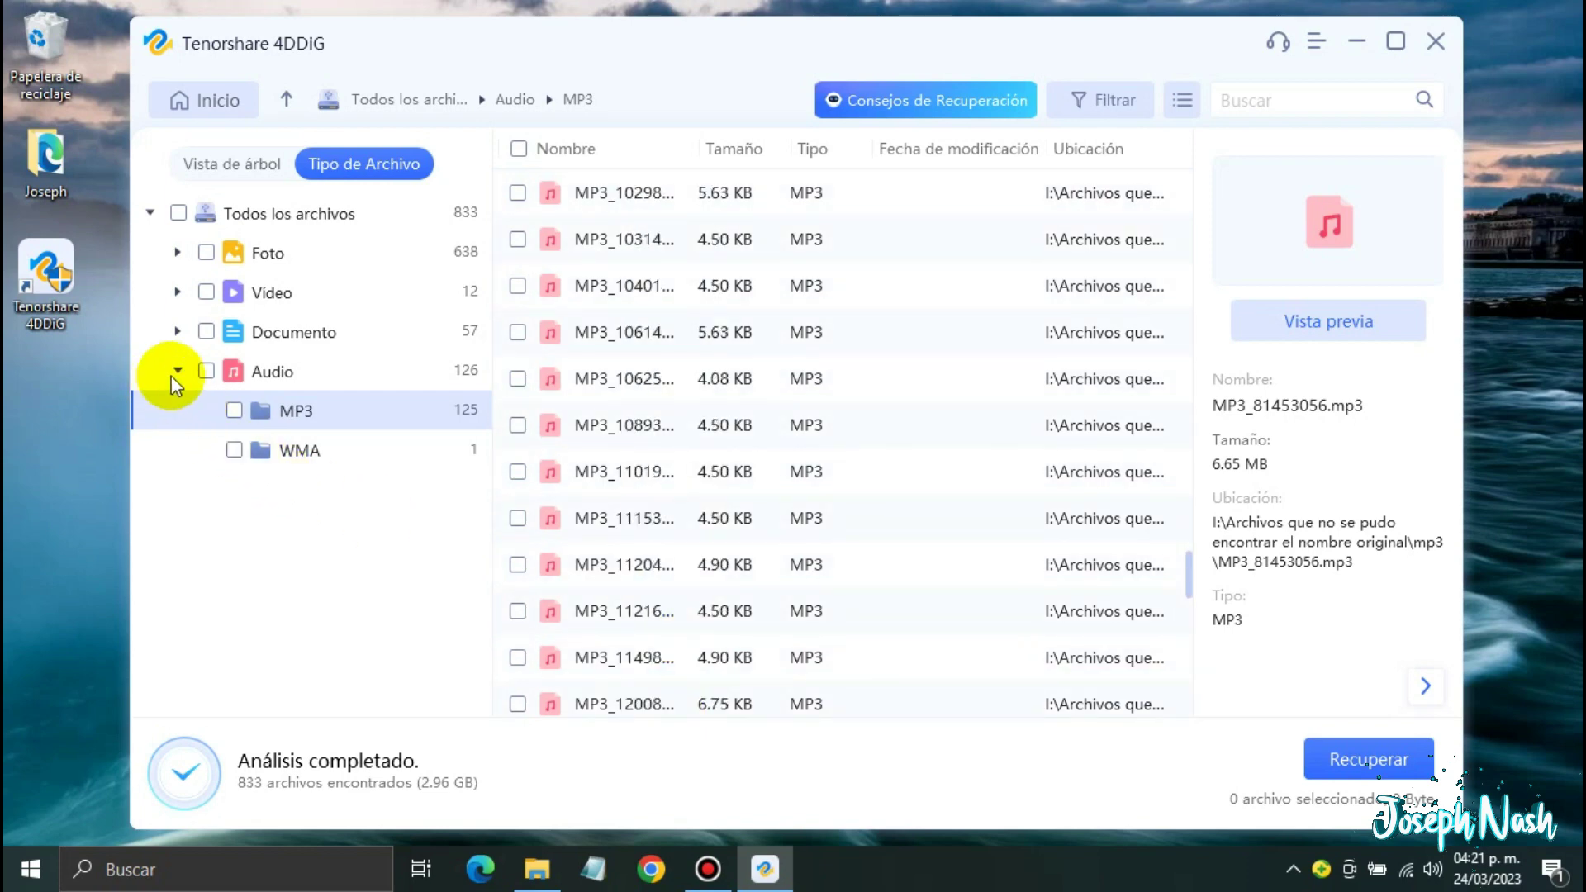
{"action": "left_click", "coordinate": [178, 374]}
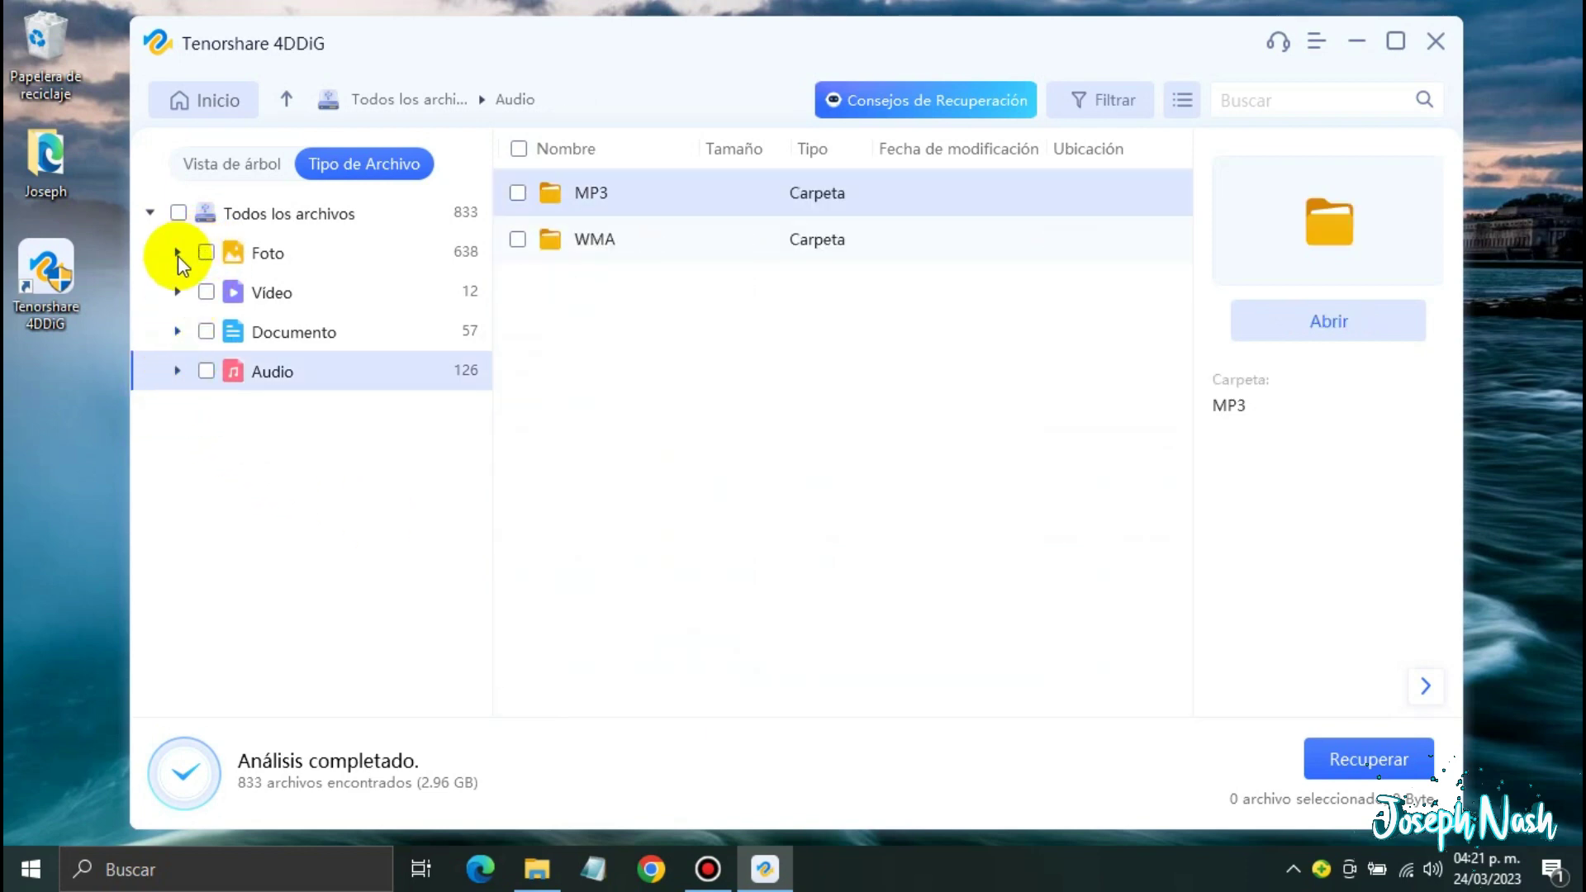
{"action": "left_click", "coordinate": [178, 213]}
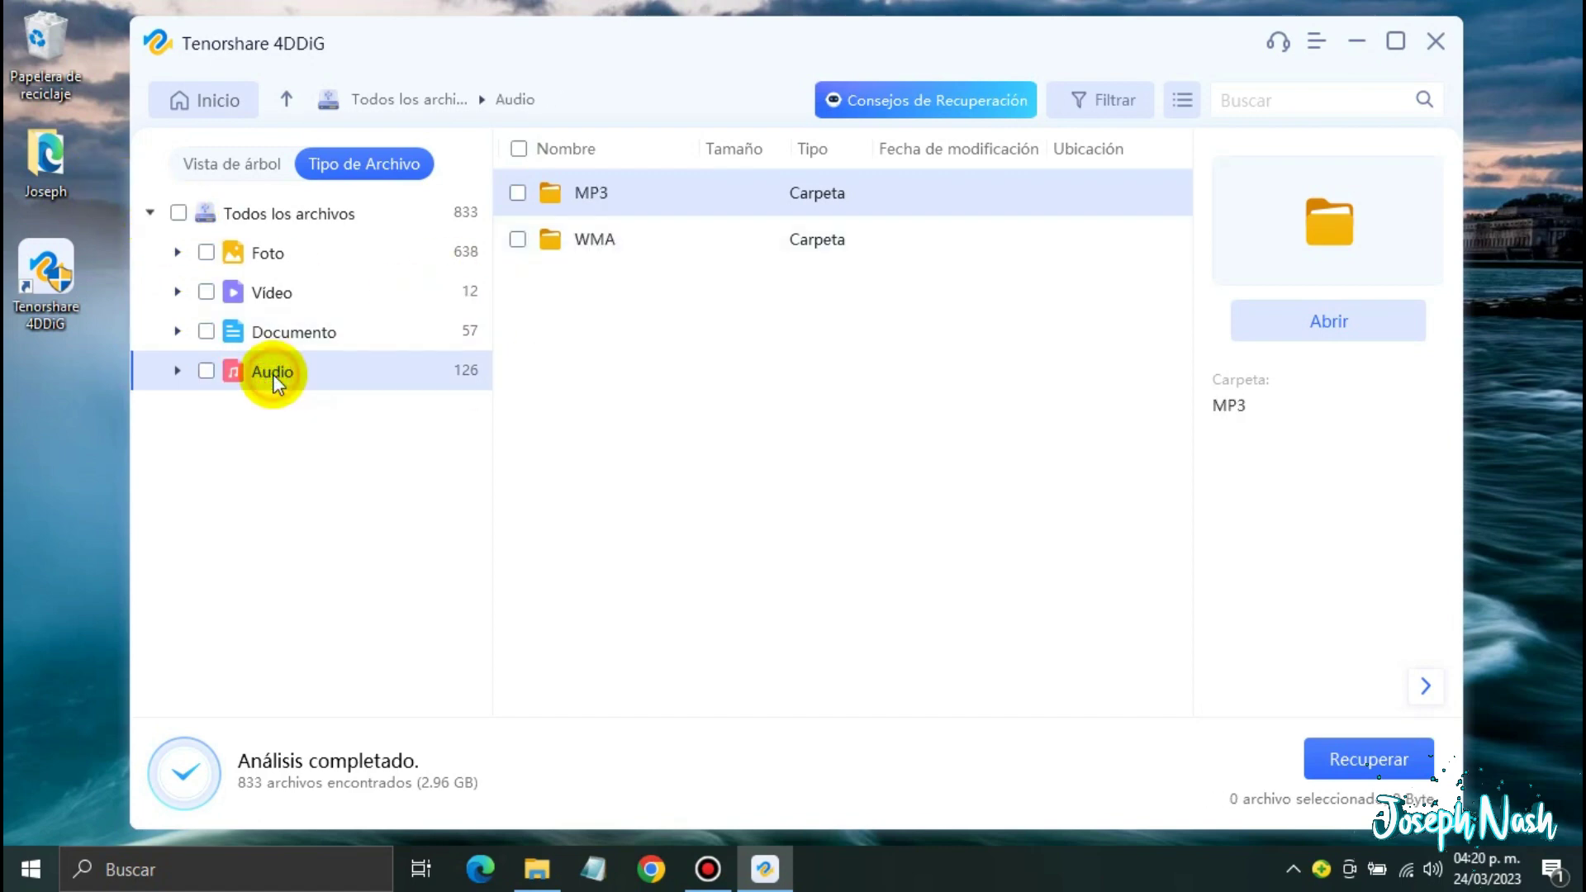
{"action": "double_click", "coordinate": [576, 192]}
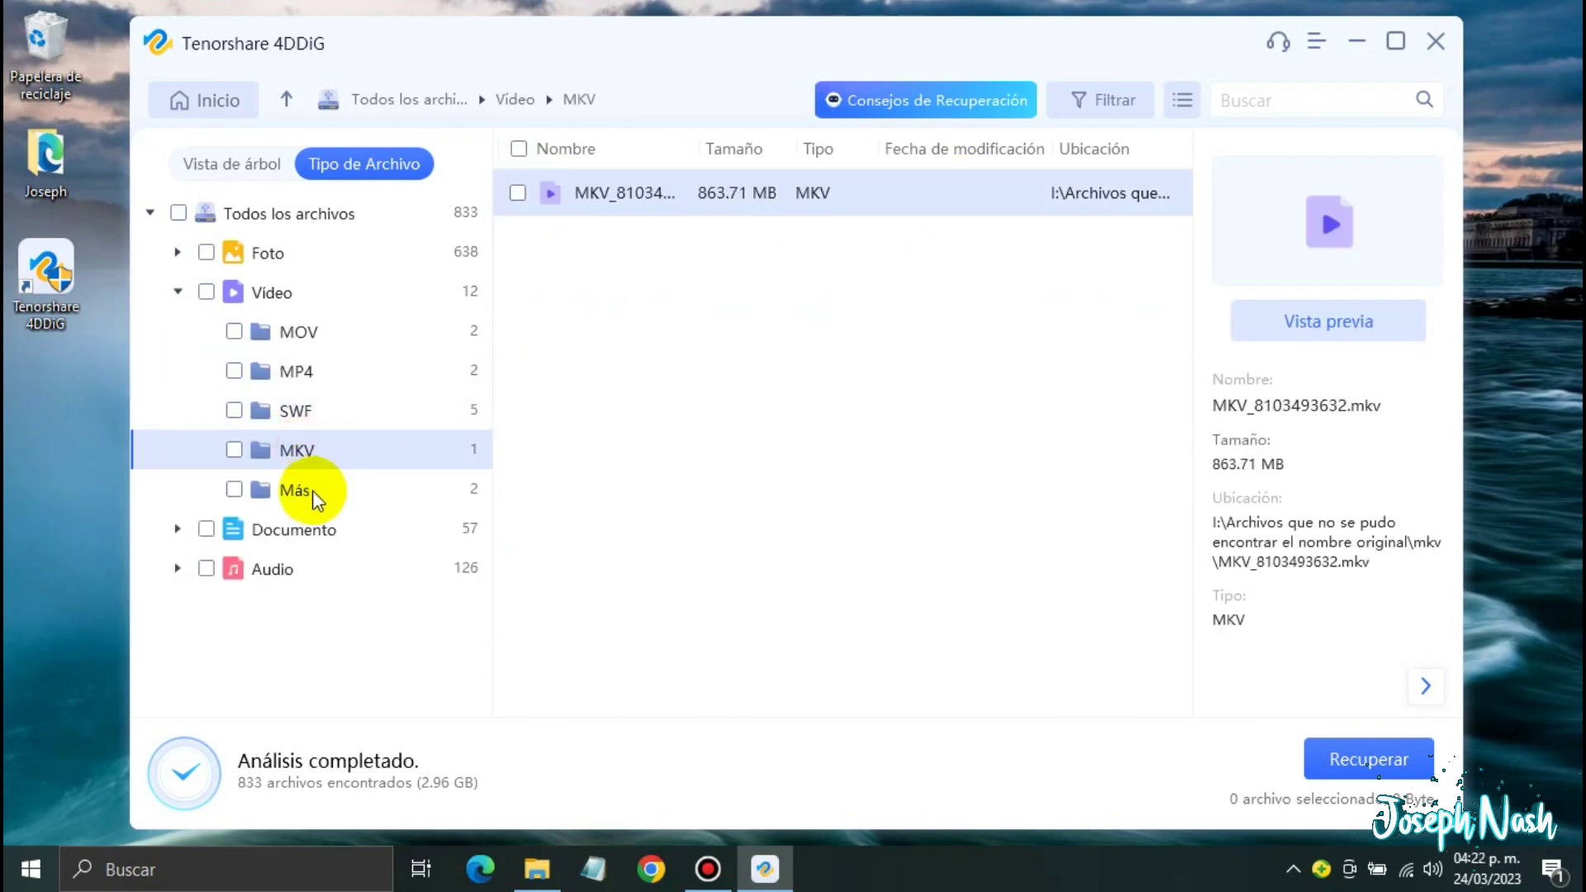
{"action": "left_click", "coordinate": [314, 489]}
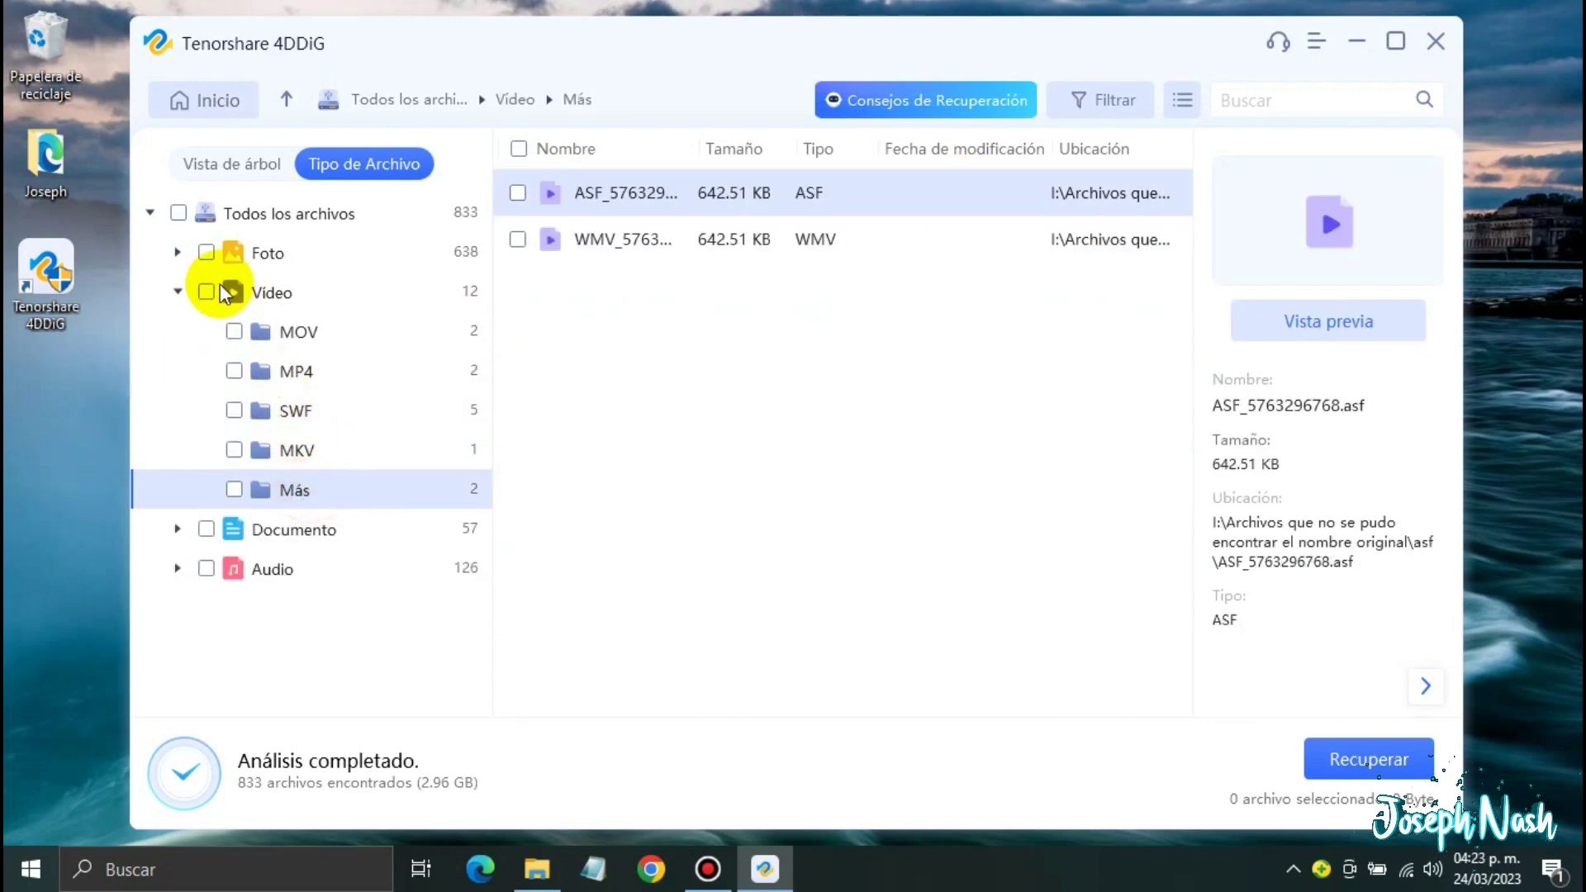
{"action": "left_click", "coordinate": [177, 292]}
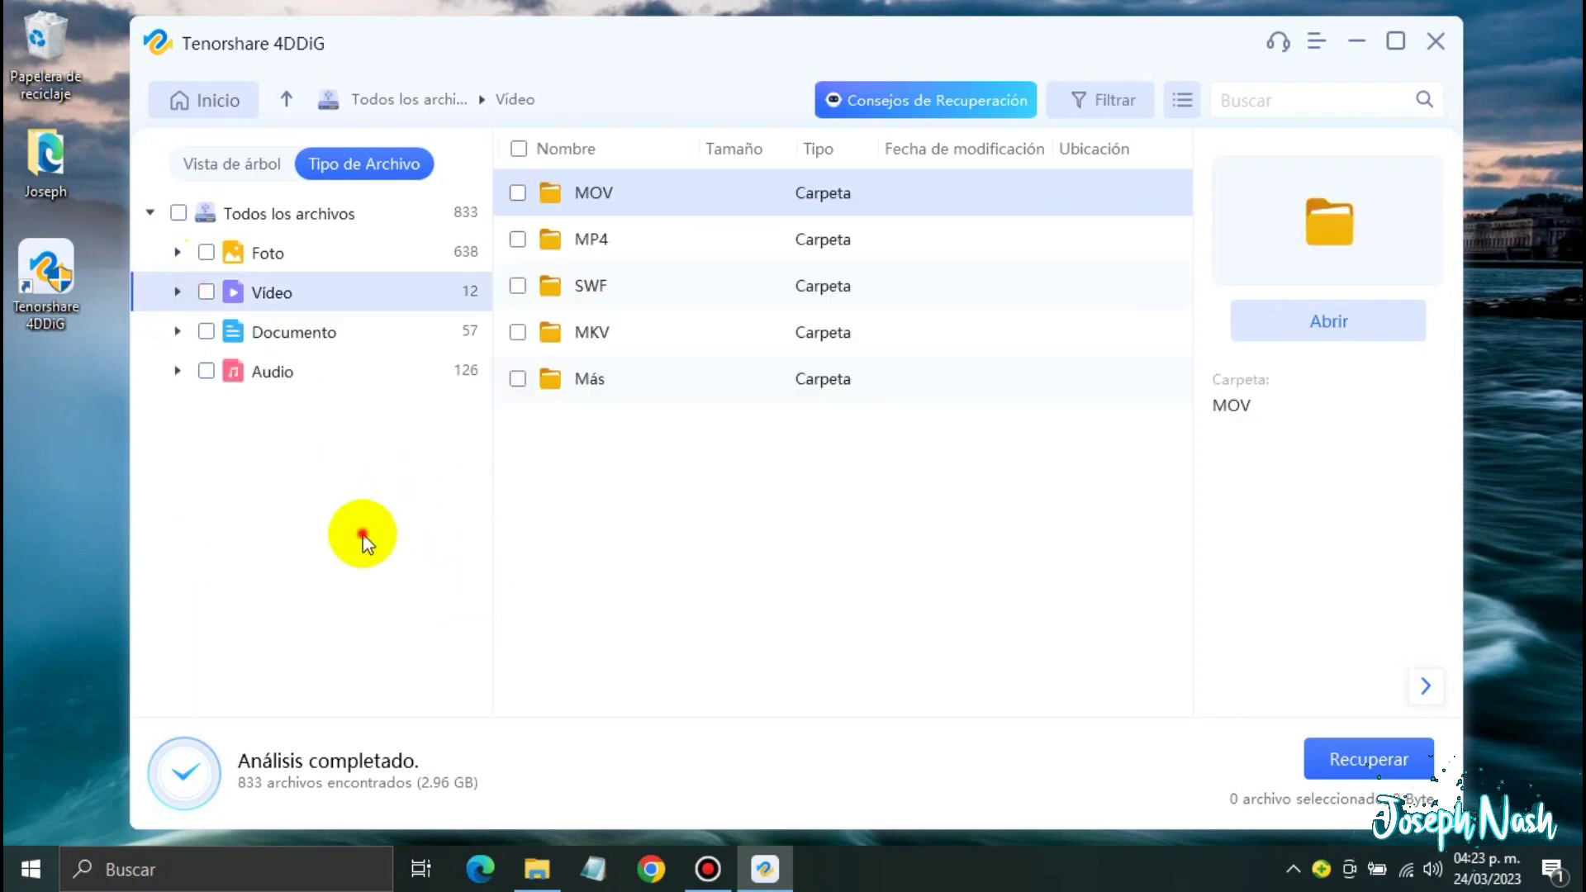
- Return to the top level of Todos los archivos and select every found file in all four categories
{"action": "left_click", "coordinate": [180, 213]}
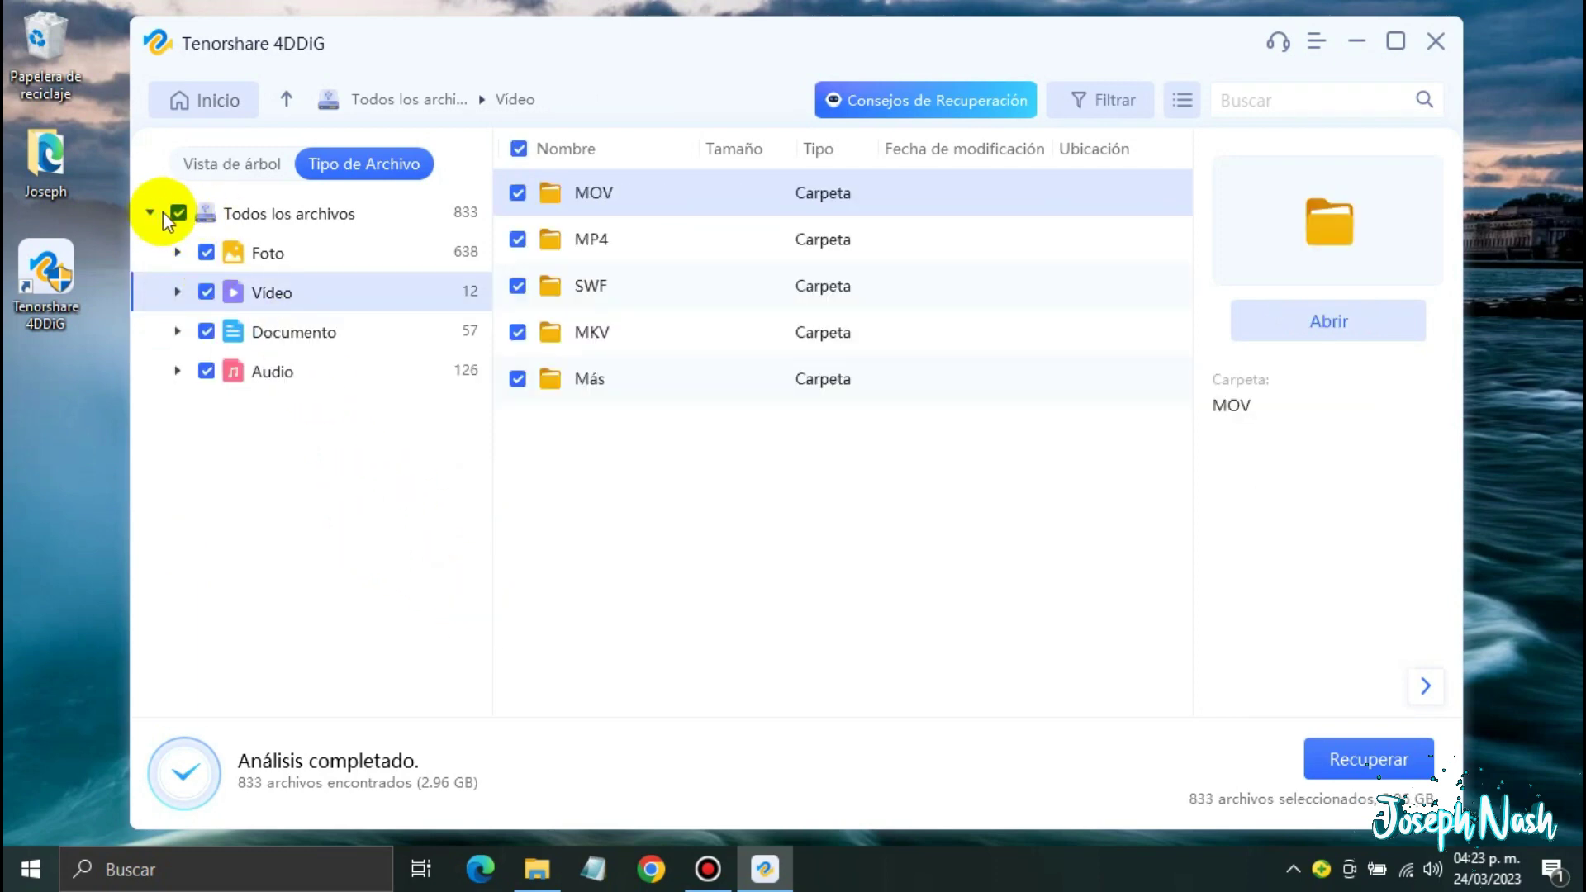
{"action": "left_click", "coordinate": [178, 213]}
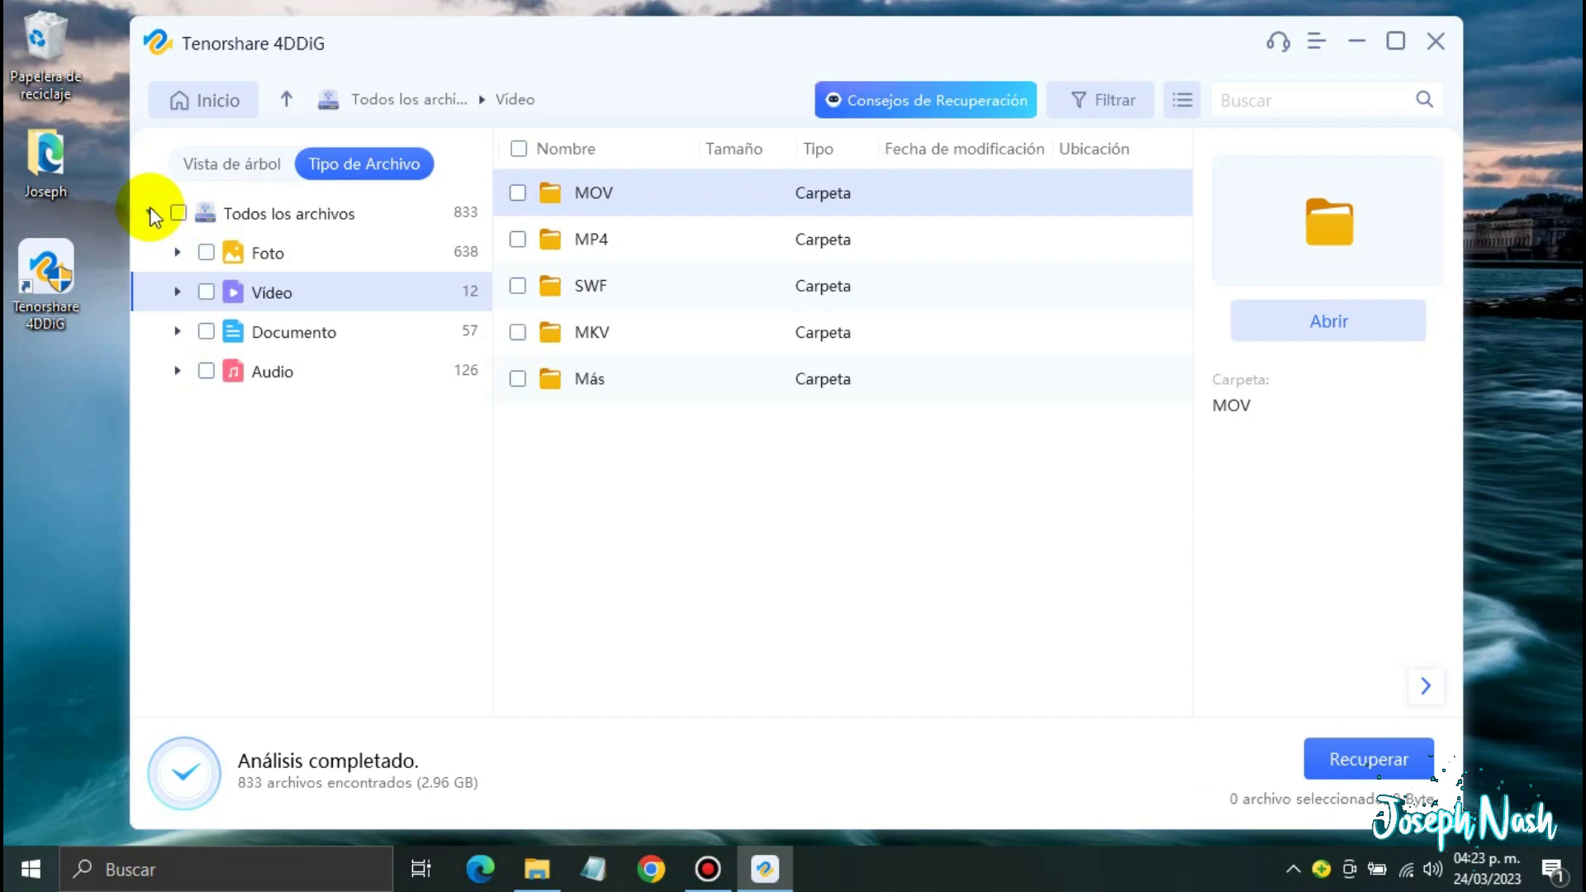
{"action": "left_click", "coordinate": [150, 213]}
{"action": "left_click", "coordinate": [150, 215]}
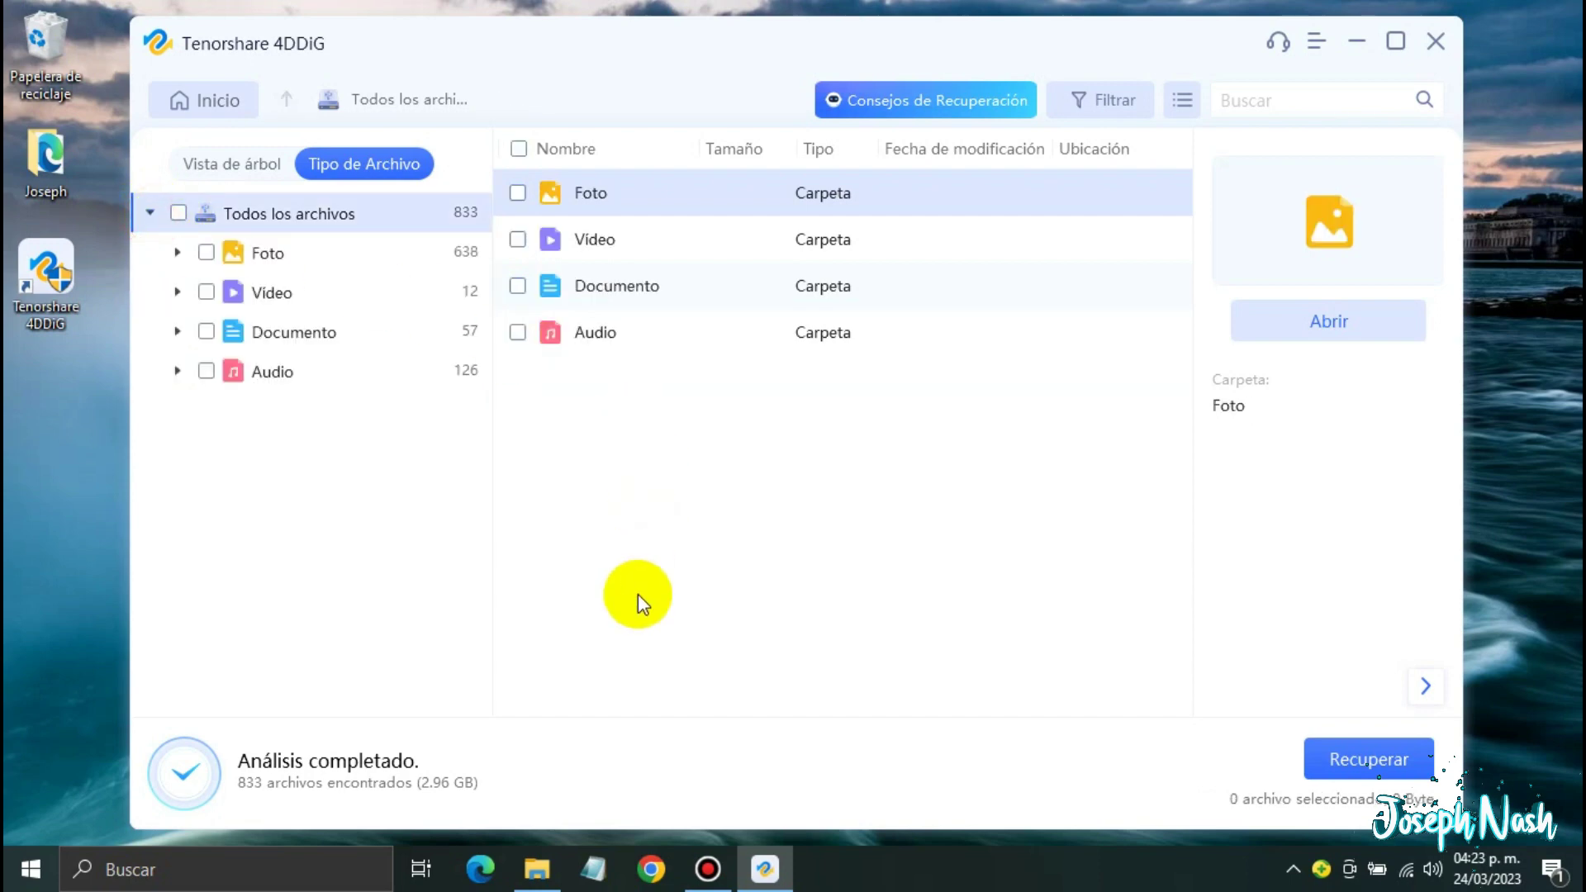
{"action": "left_click", "coordinate": [179, 213]}
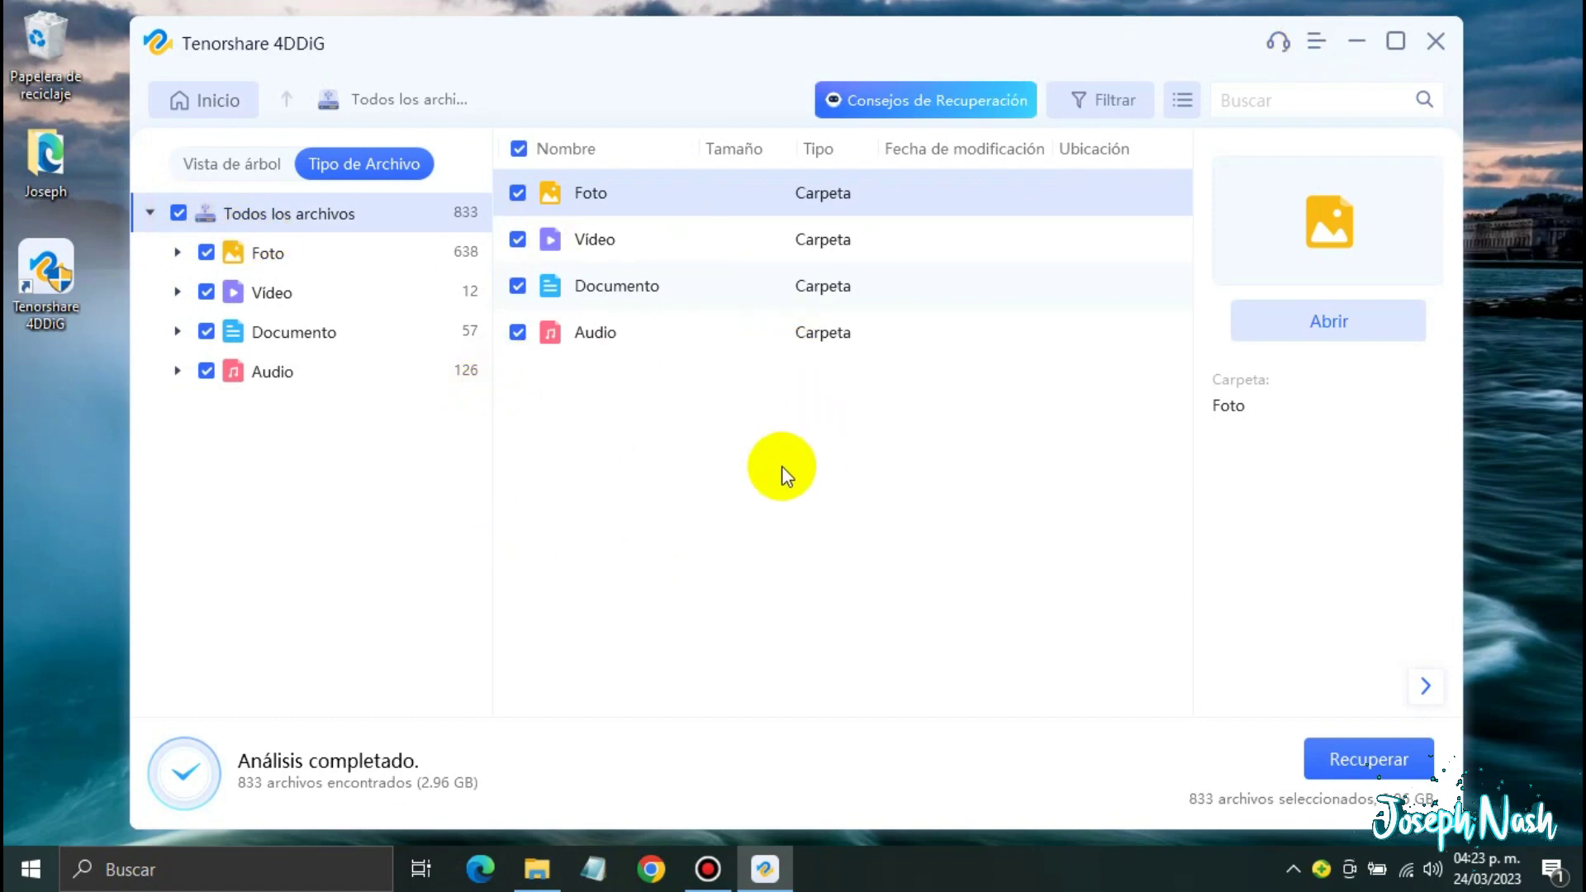
- View the available save locations for the recovery, cancel without choosing one, and minimize 4DDiG to reach the desktop
{"action": "left_click", "coordinate": [1353, 759]}
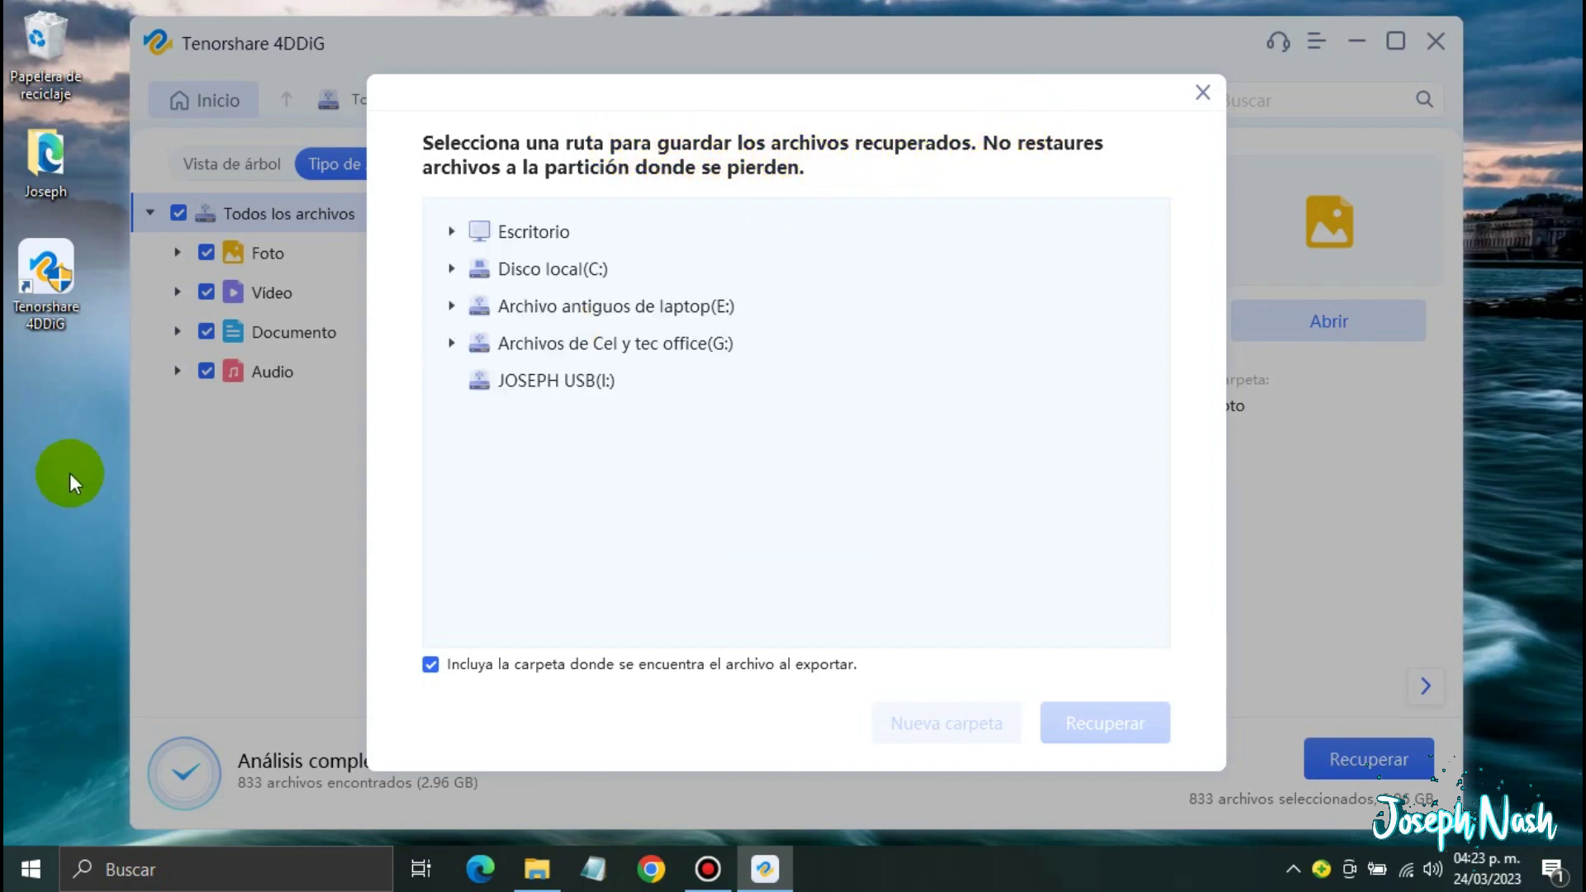
{"action": "left_click", "coordinate": [1199, 91]}
{"action": "left_click", "coordinate": [1356, 39]}
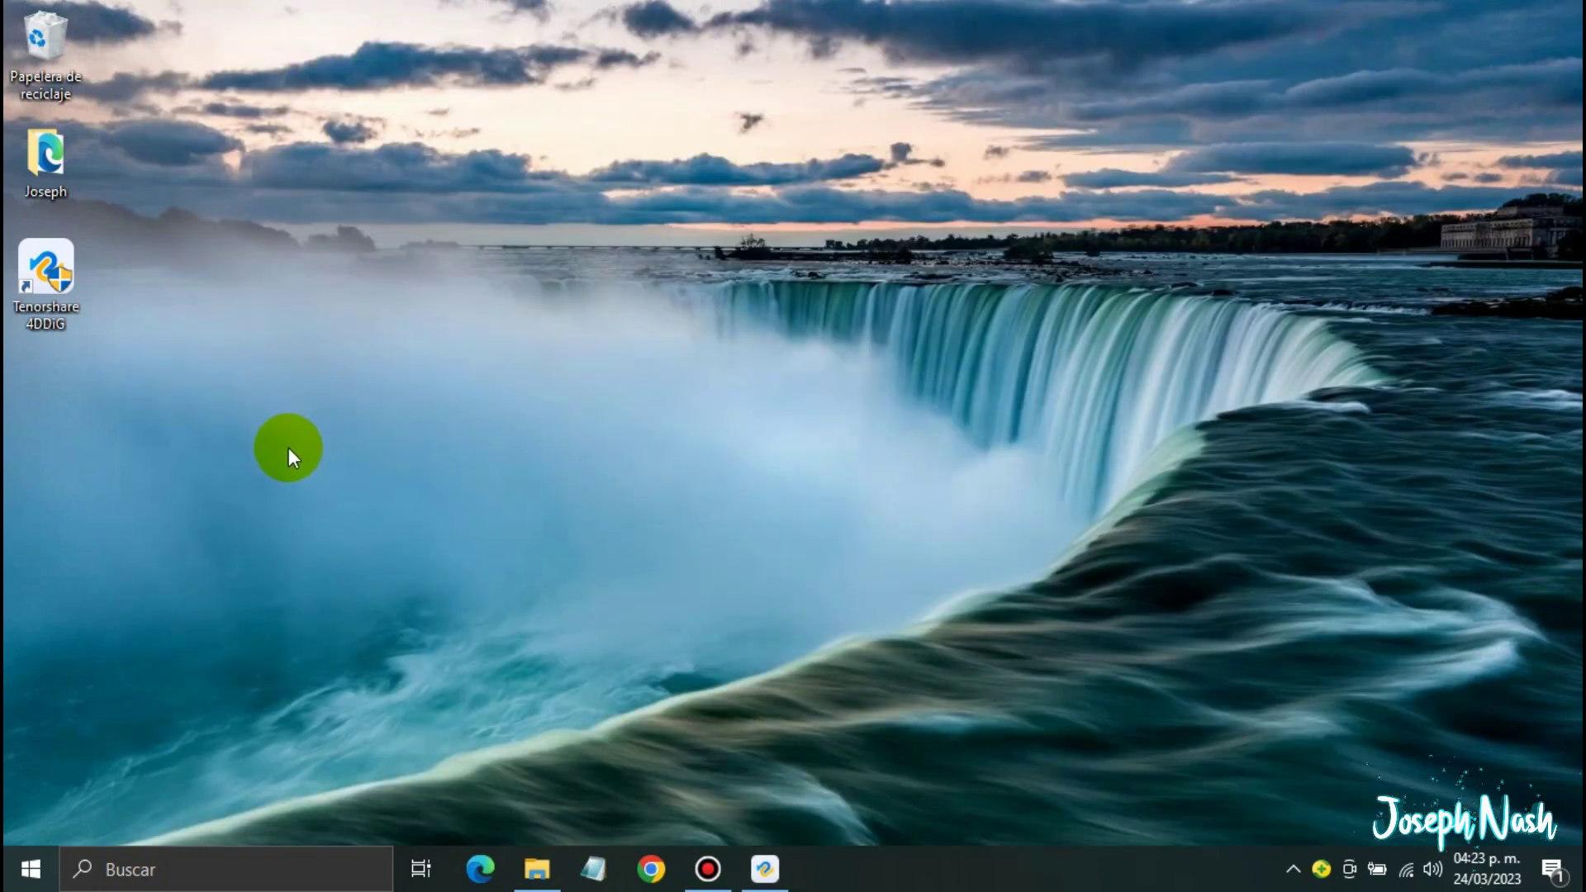
{"action": "right_click", "coordinate": [289, 448]}
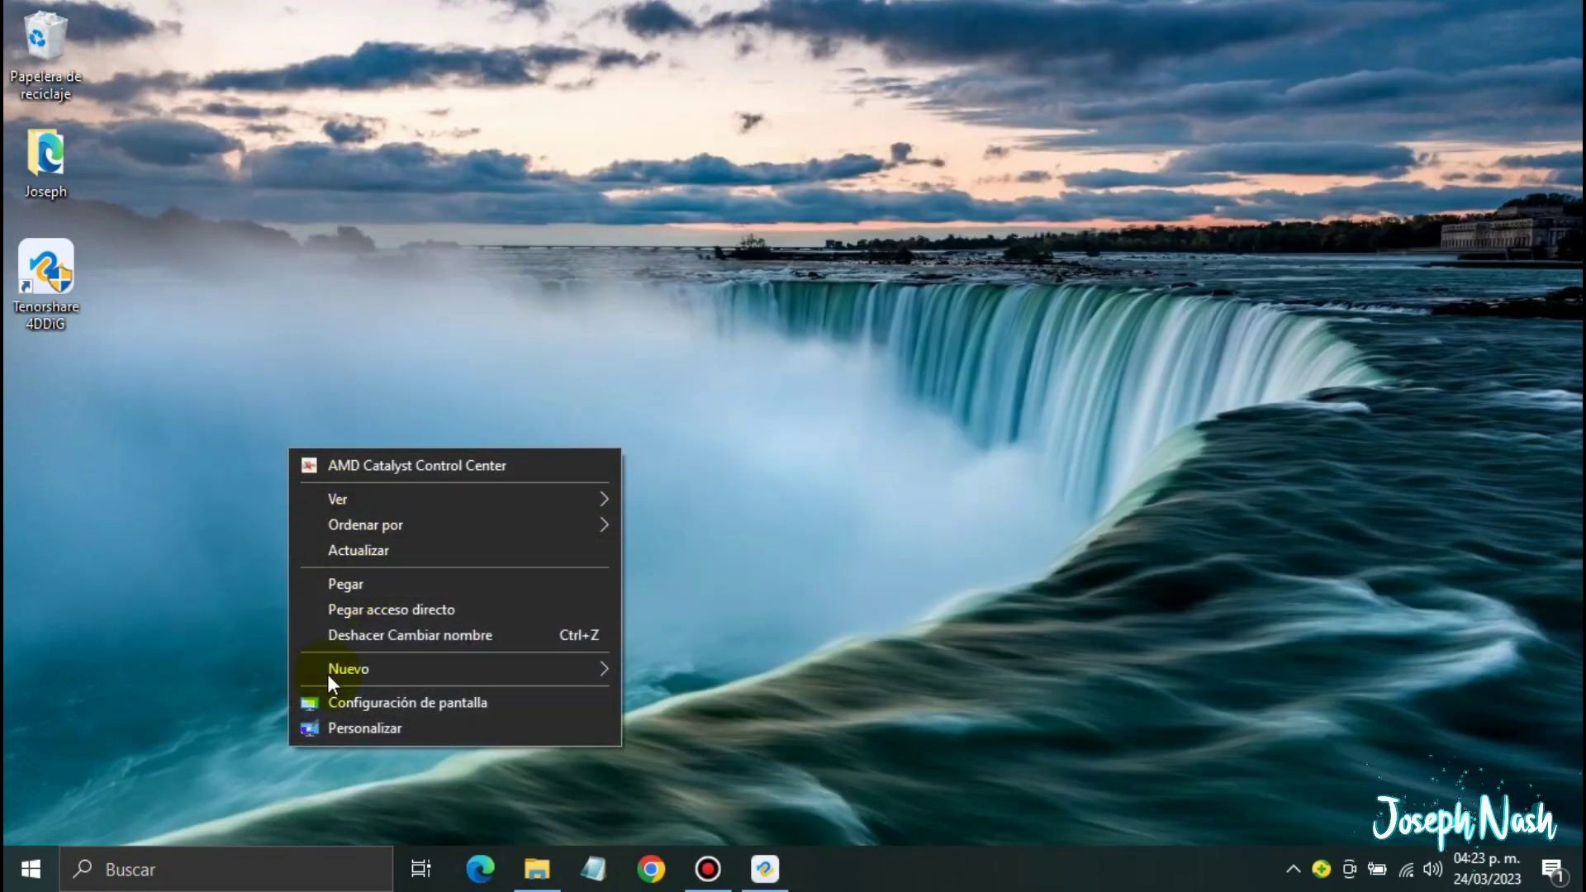
{"action": "left_click", "coordinate": [364, 667]}
{"action": "left_click", "coordinate": [575, 667]}
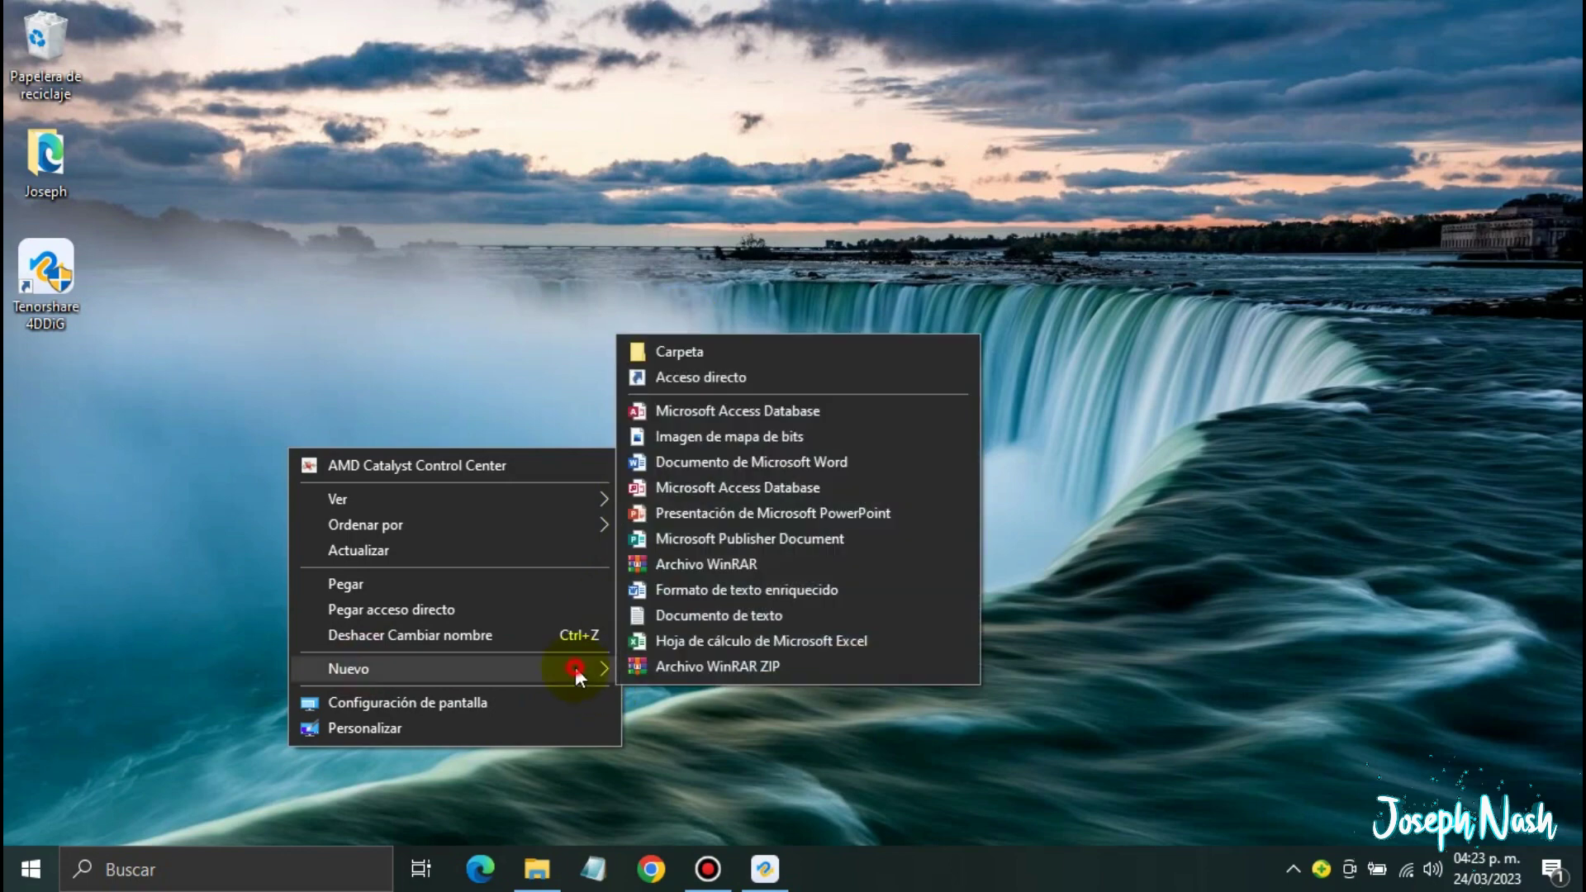
{"action": "left_click", "coordinate": [612, 668]}
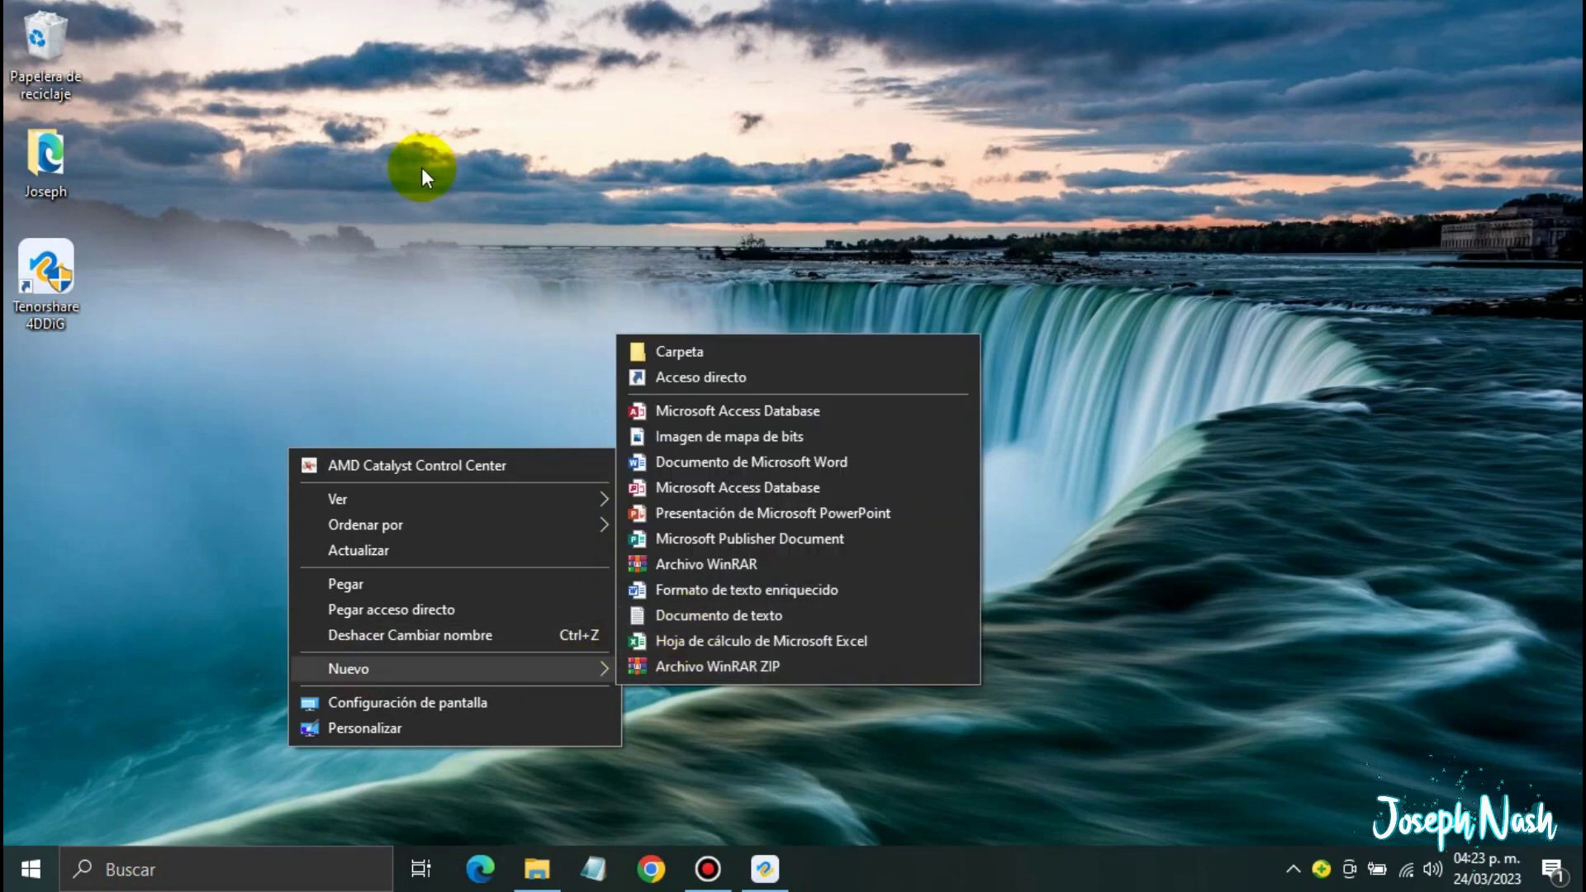
{"action": "left_click", "coordinate": [422, 167]}
- Create a new folder on the desktop named "recuperados"
{"action": "right_click", "coordinate": [96, 547]}
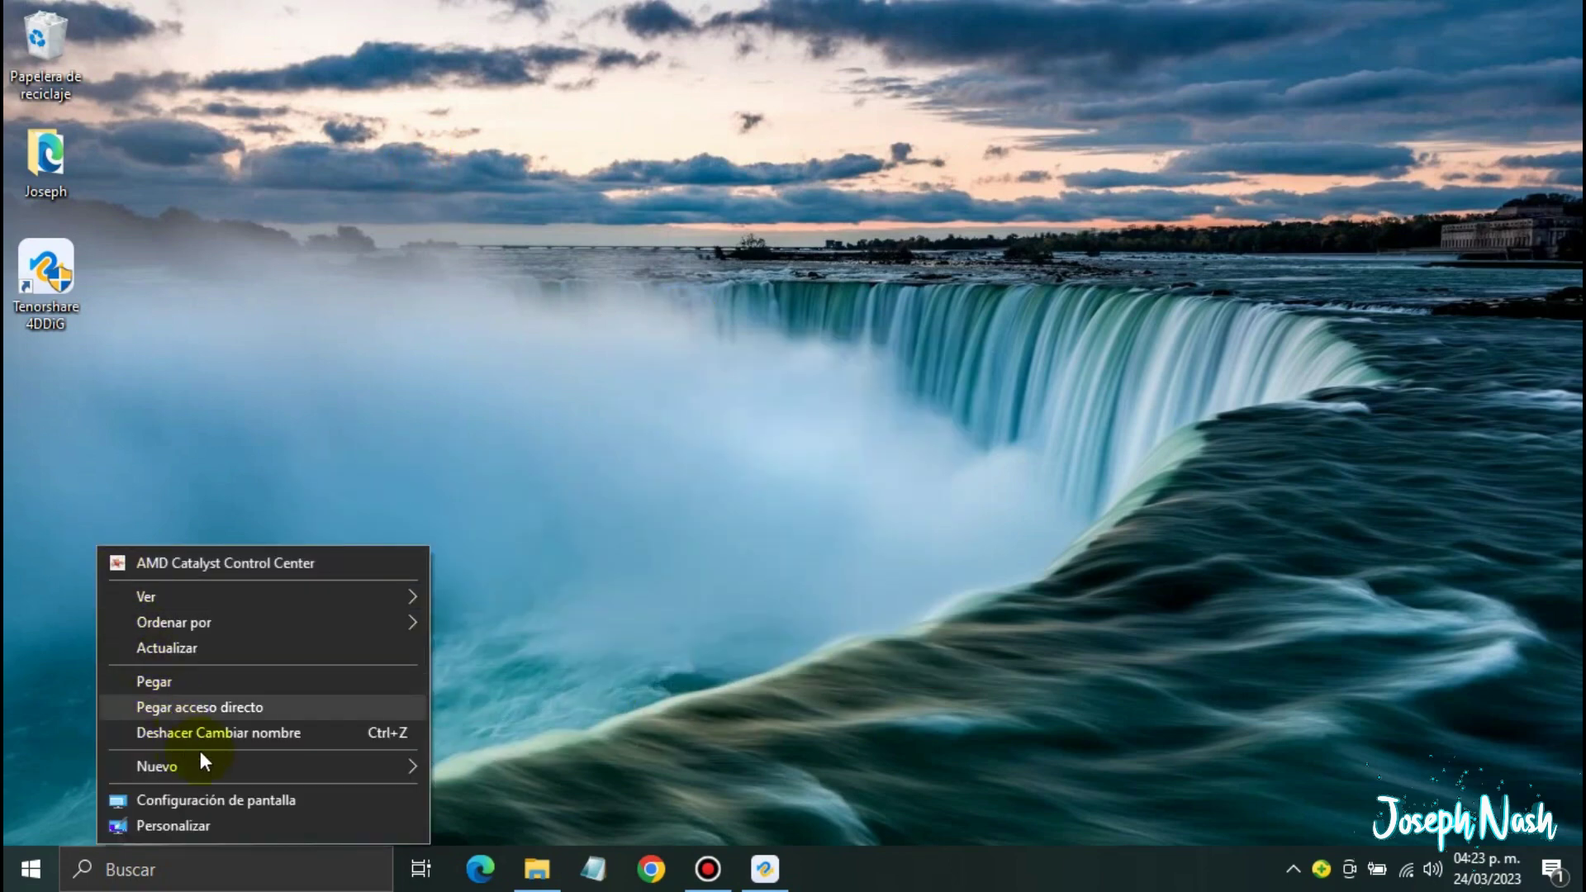
{"action": "left_click", "coordinate": [355, 770]}
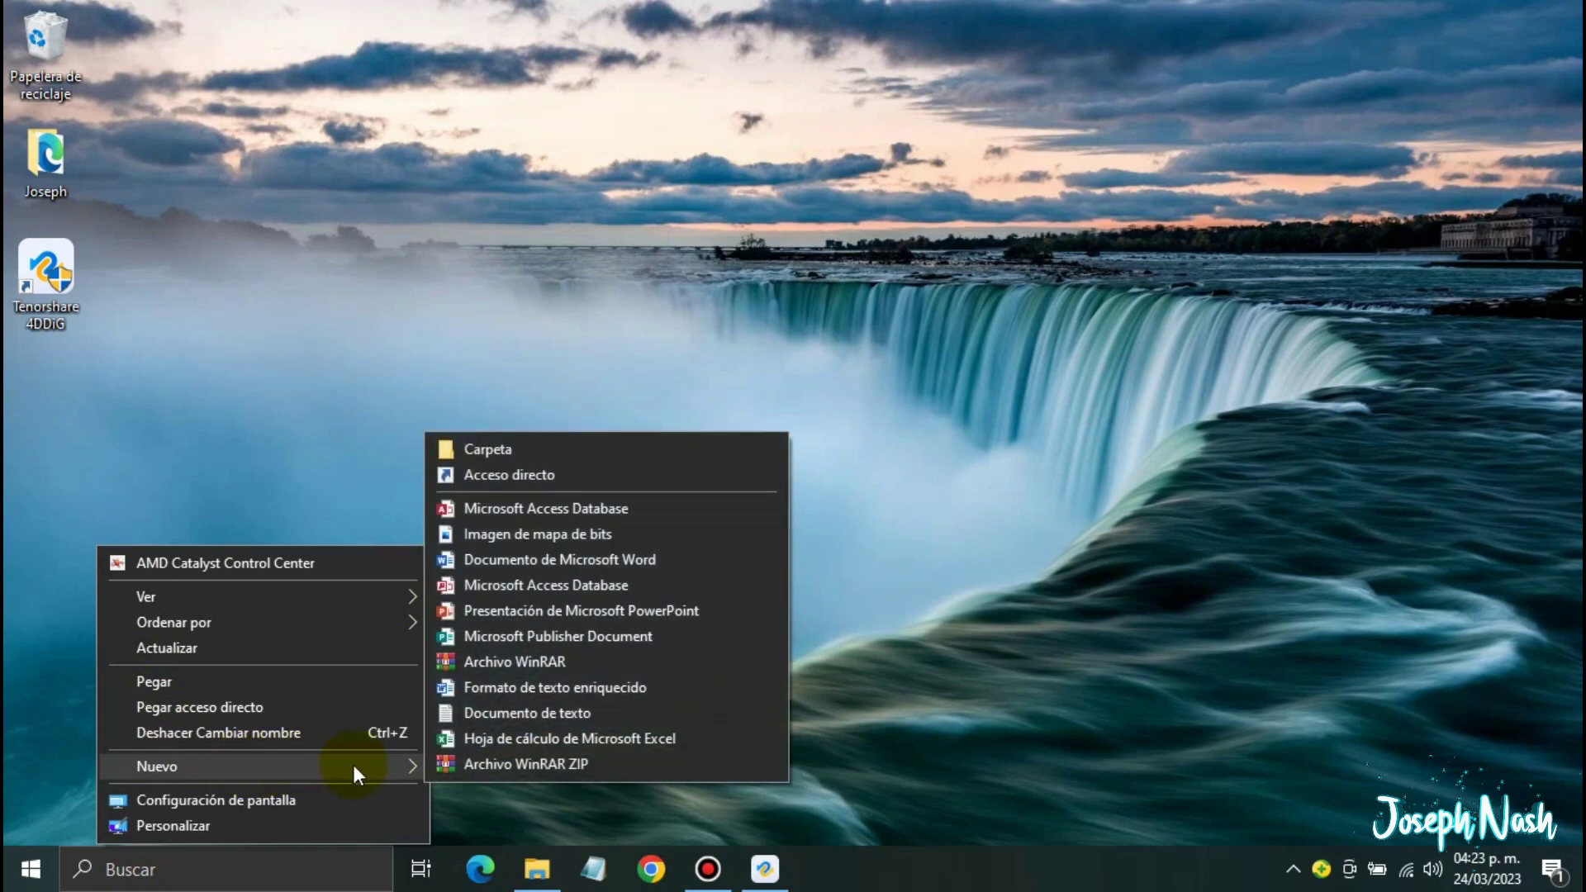
{"action": "left_click", "coordinate": [499, 445]}
{"action": "type", "text": "rec"}
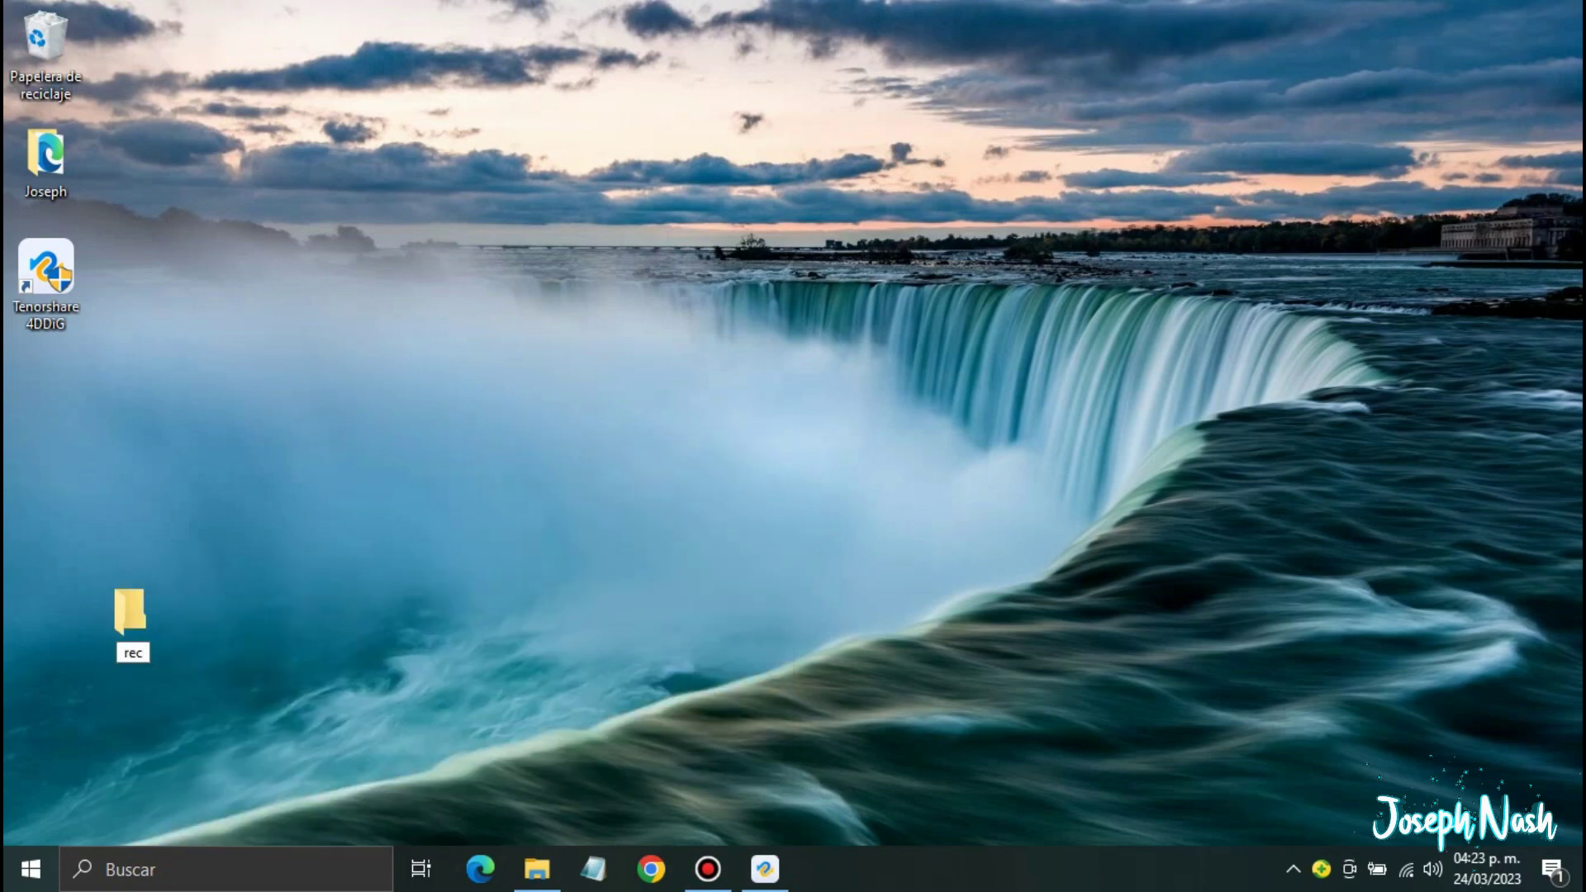
{"action": "type", "text": "uperados"}
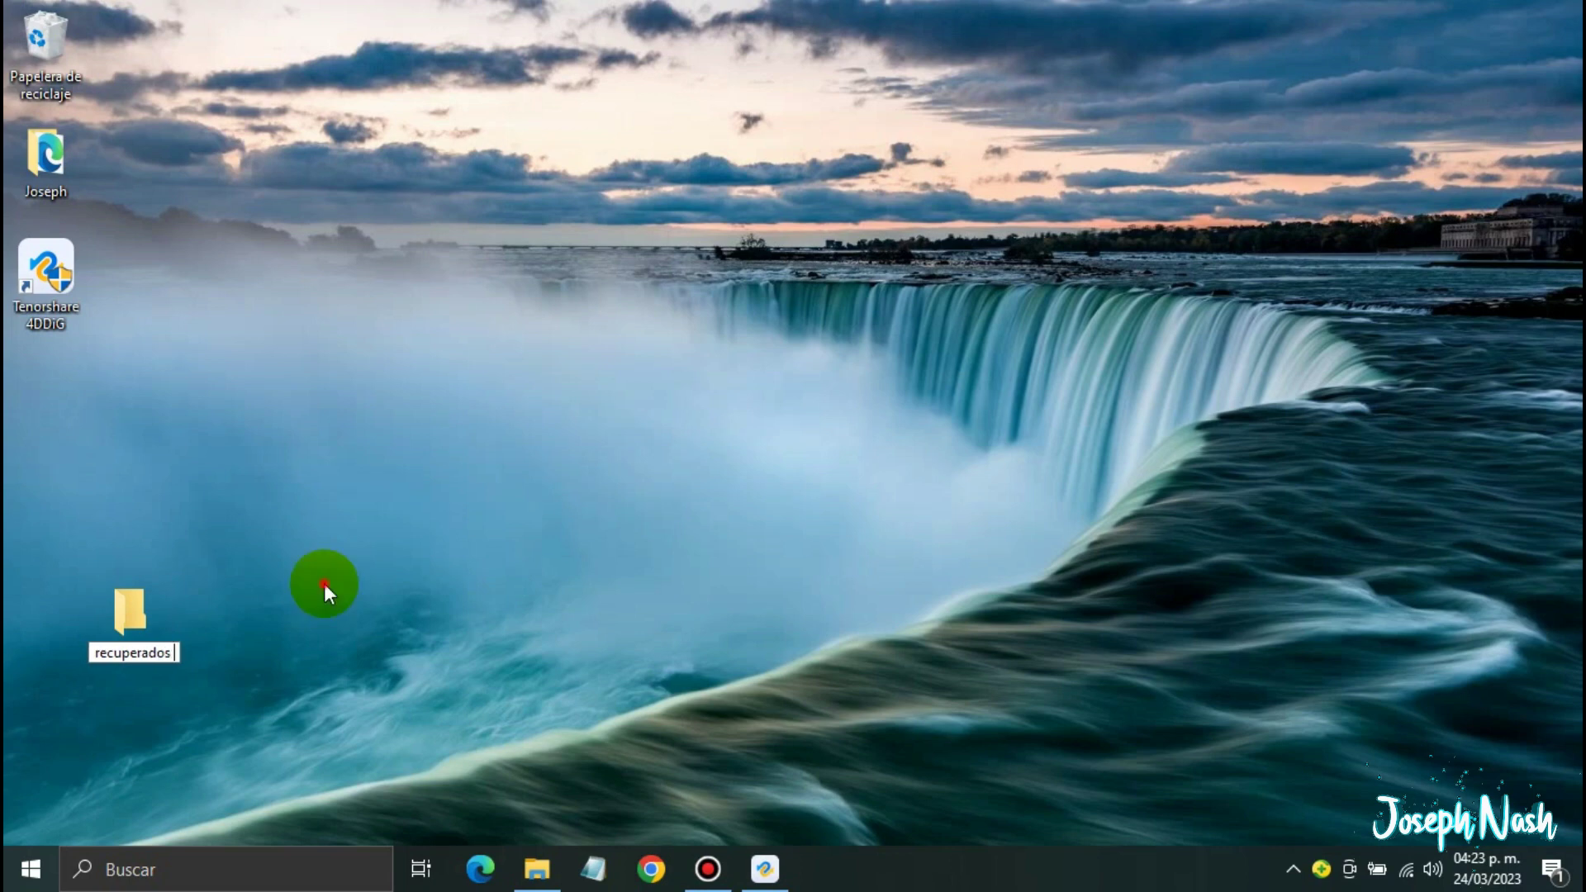
{"action": "left_click", "coordinate": [324, 583]}
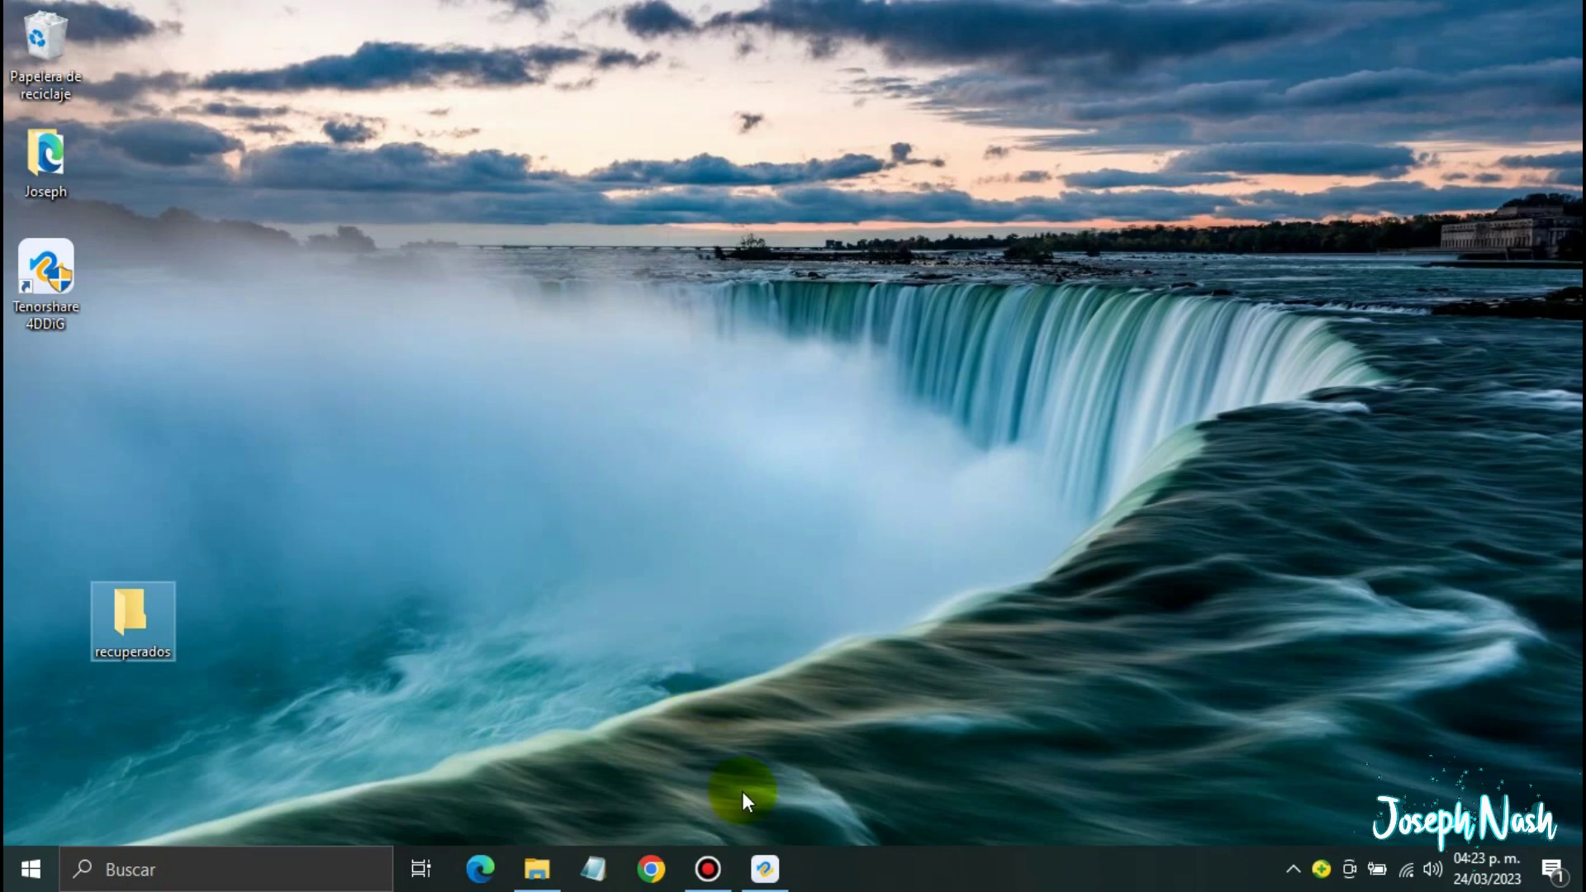
- Switch back to 4DDiG and recover all files into the desktop folder recuperados, using the Recuperar y Reparar option
{"action": "left_click", "coordinate": [765, 869]}
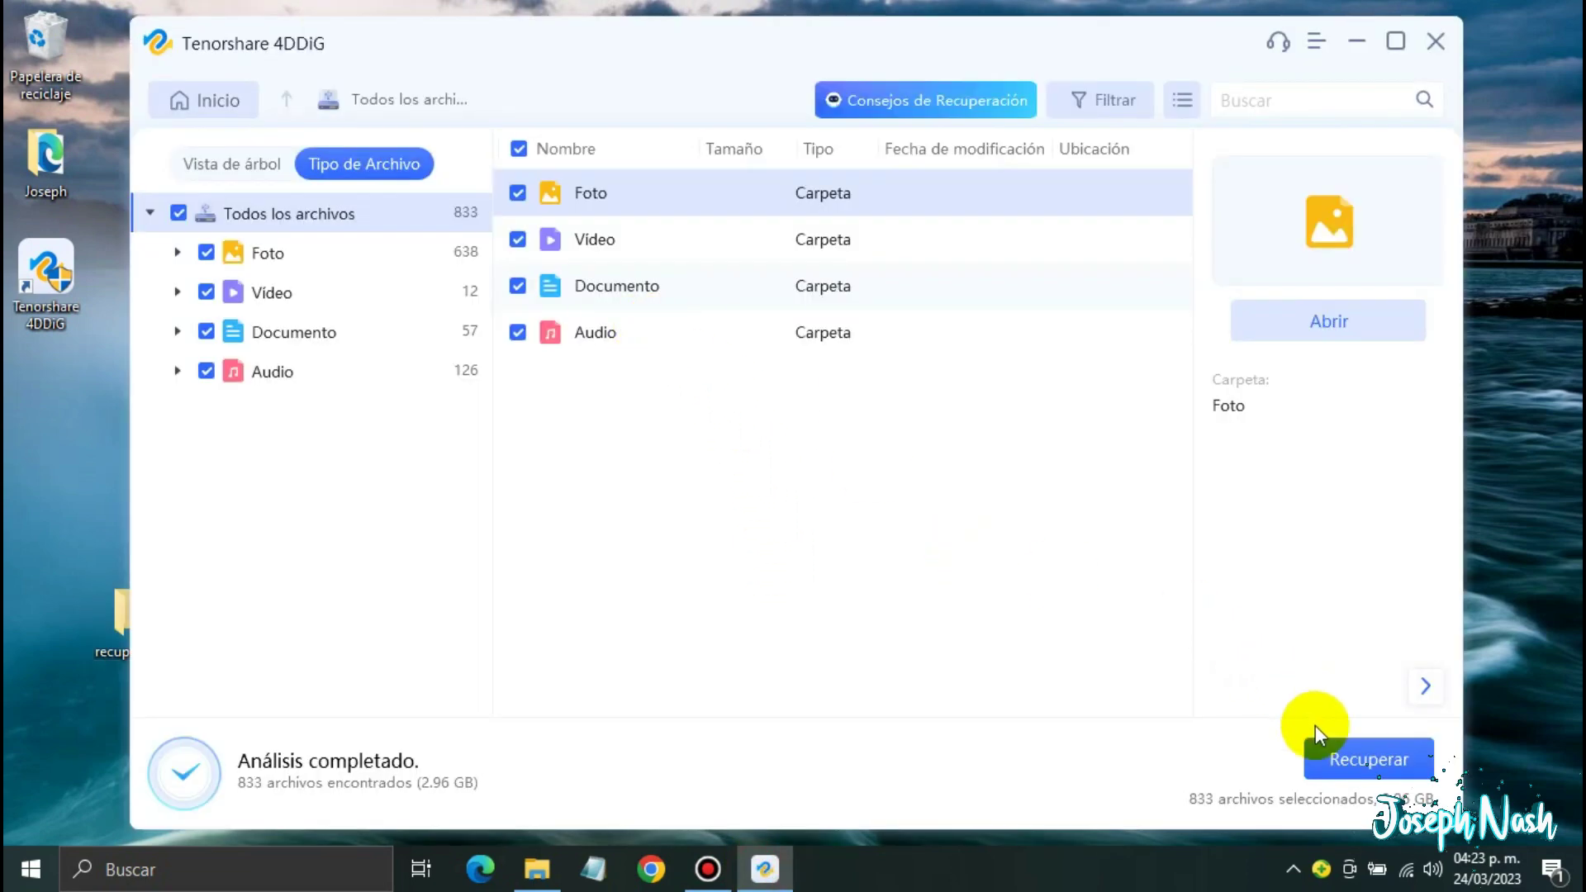
{"action": "left_click", "coordinate": [178, 213]}
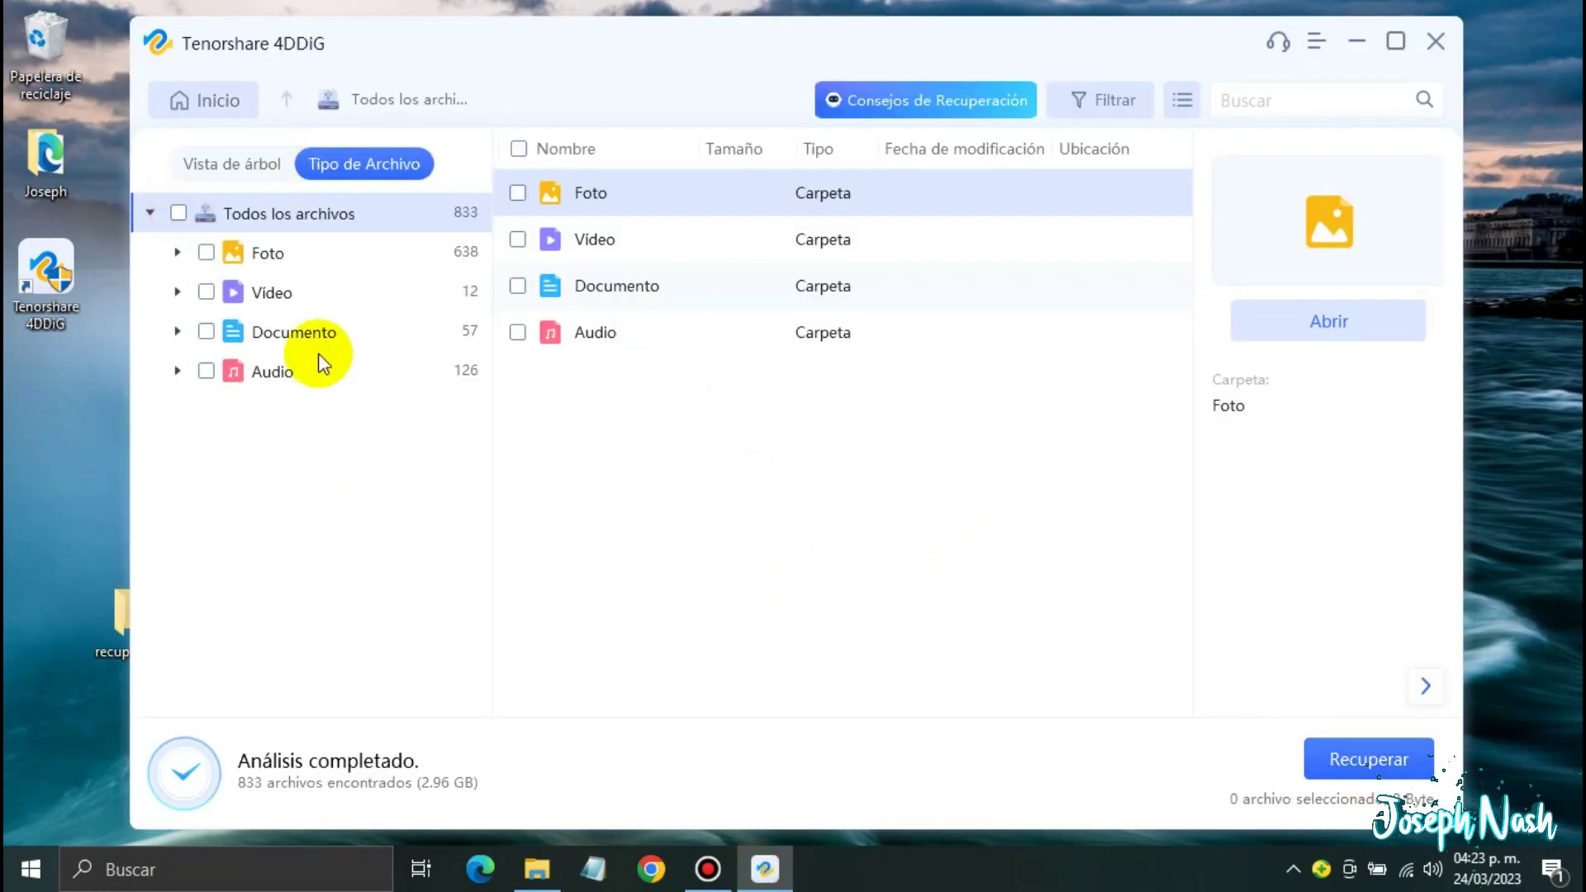
{"action": "left_click", "coordinate": [179, 214]}
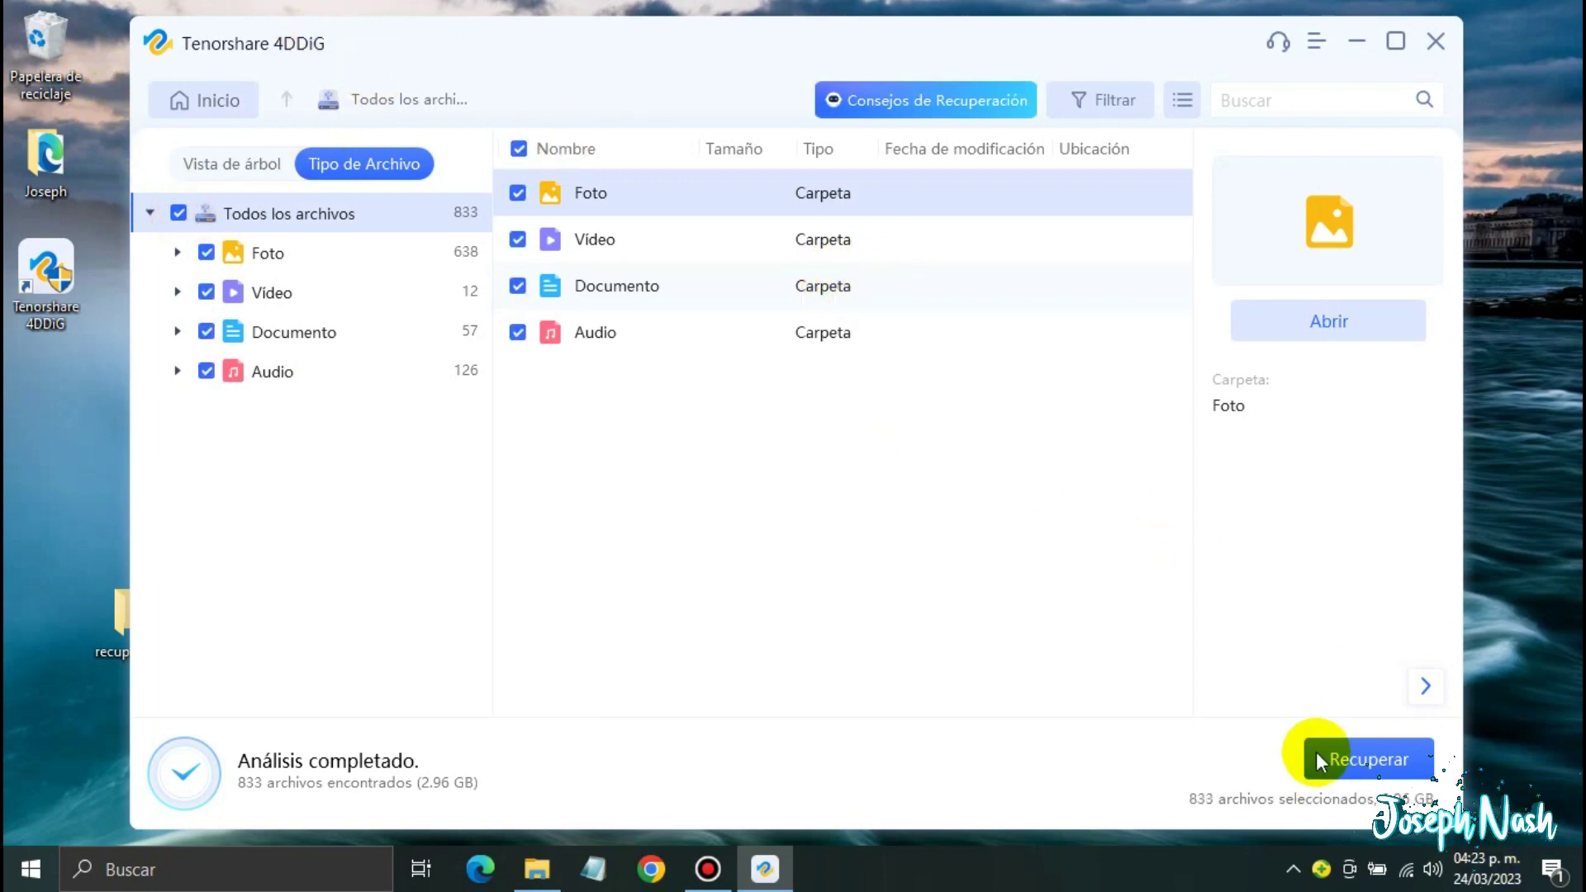
{"action": "left_click", "coordinate": [1368, 760]}
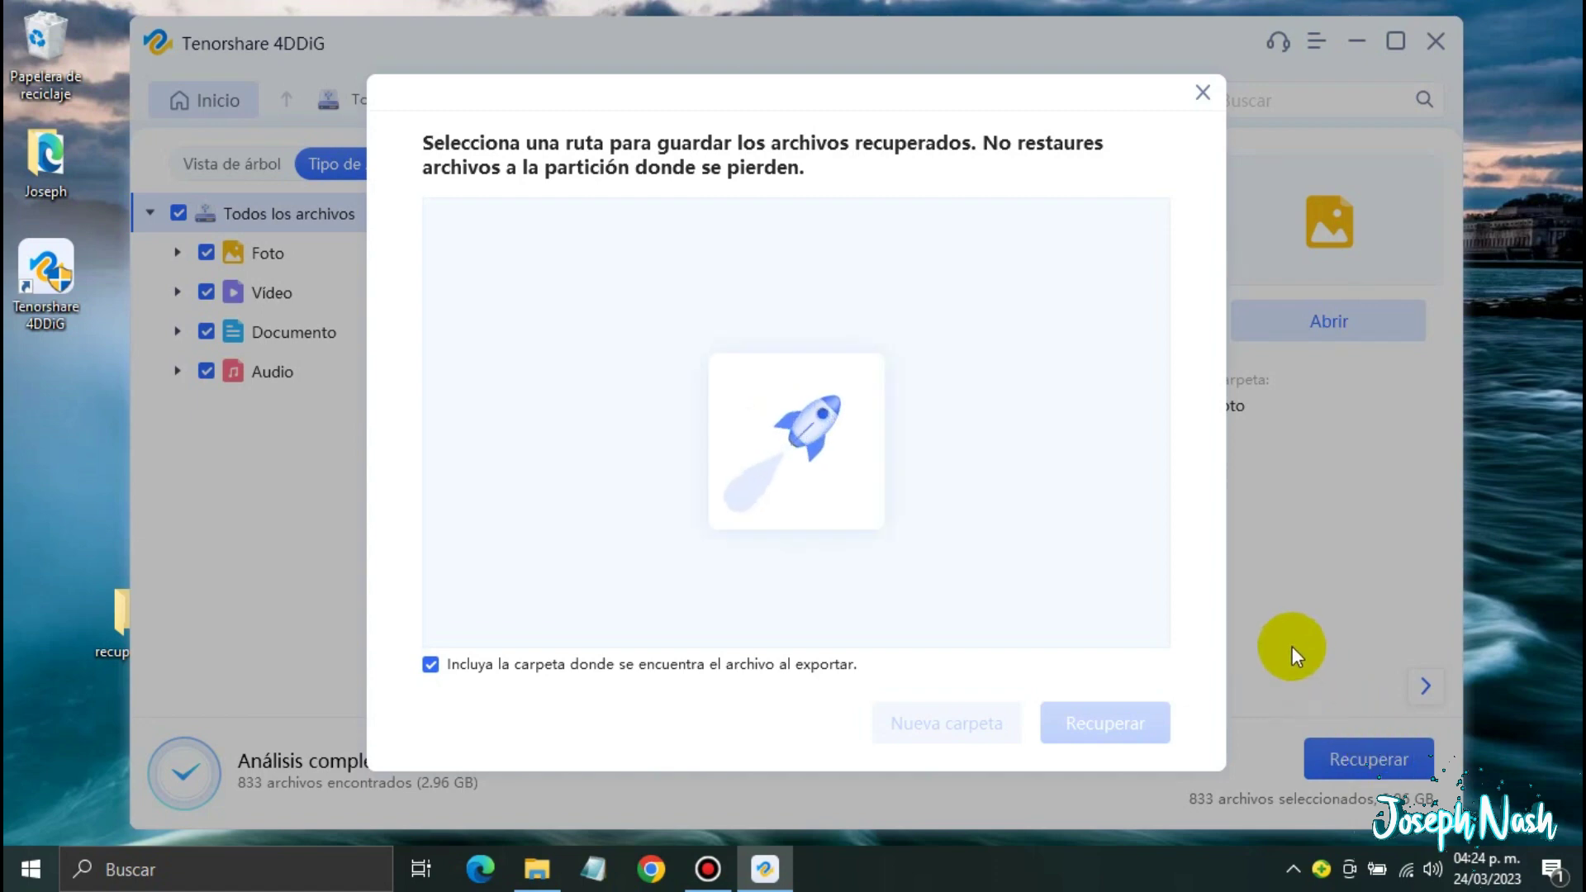
{"action": "left_click", "coordinate": [452, 230]}
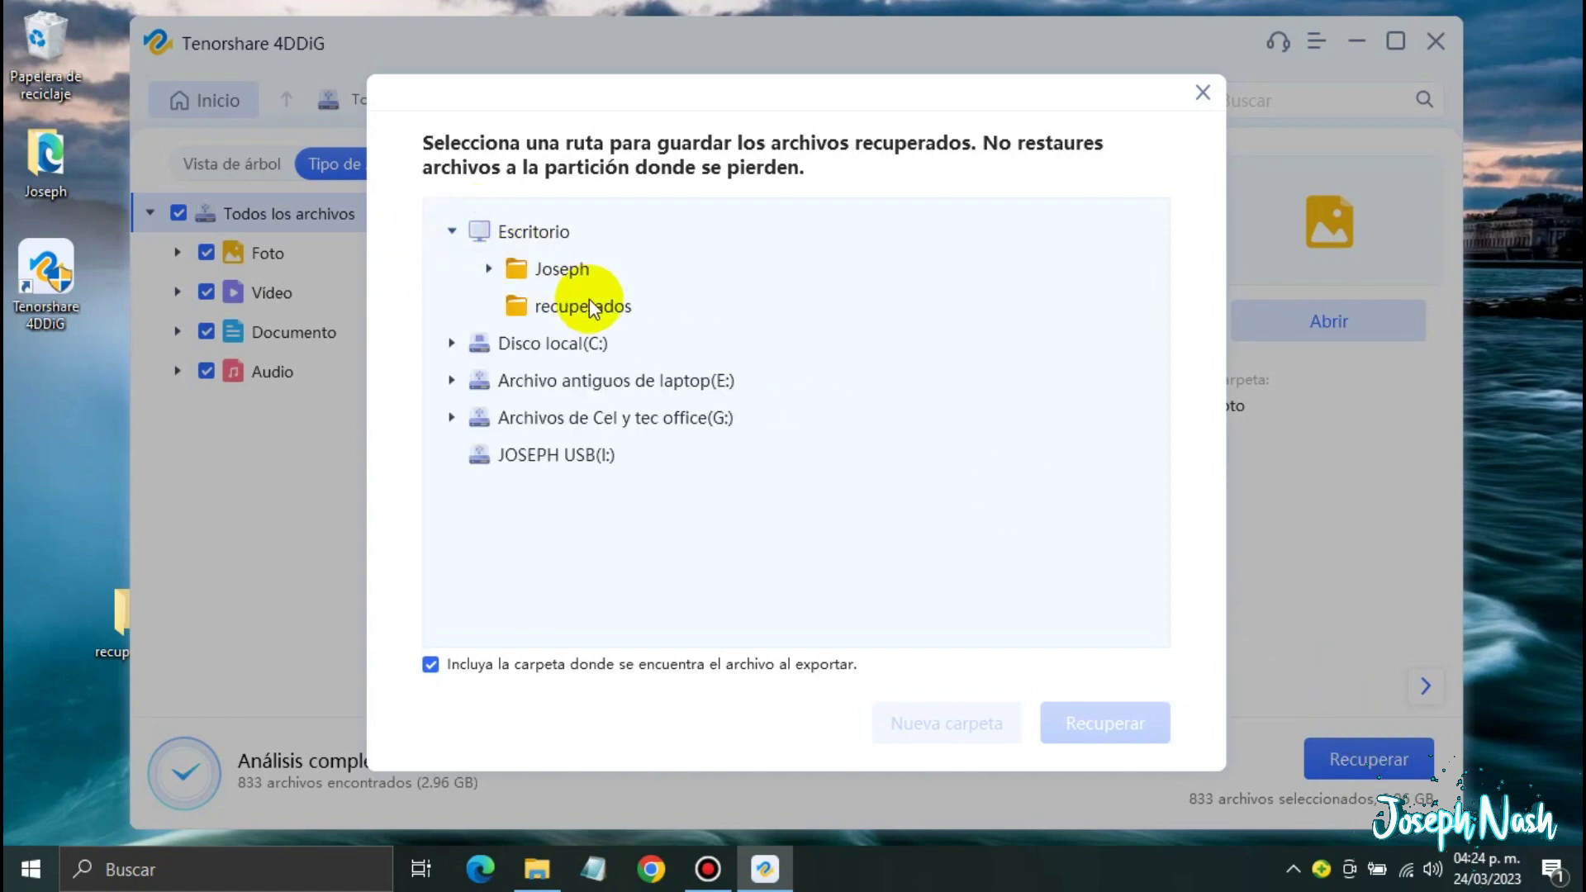
{"action": "left_click", "coordinate": [545, 309]}
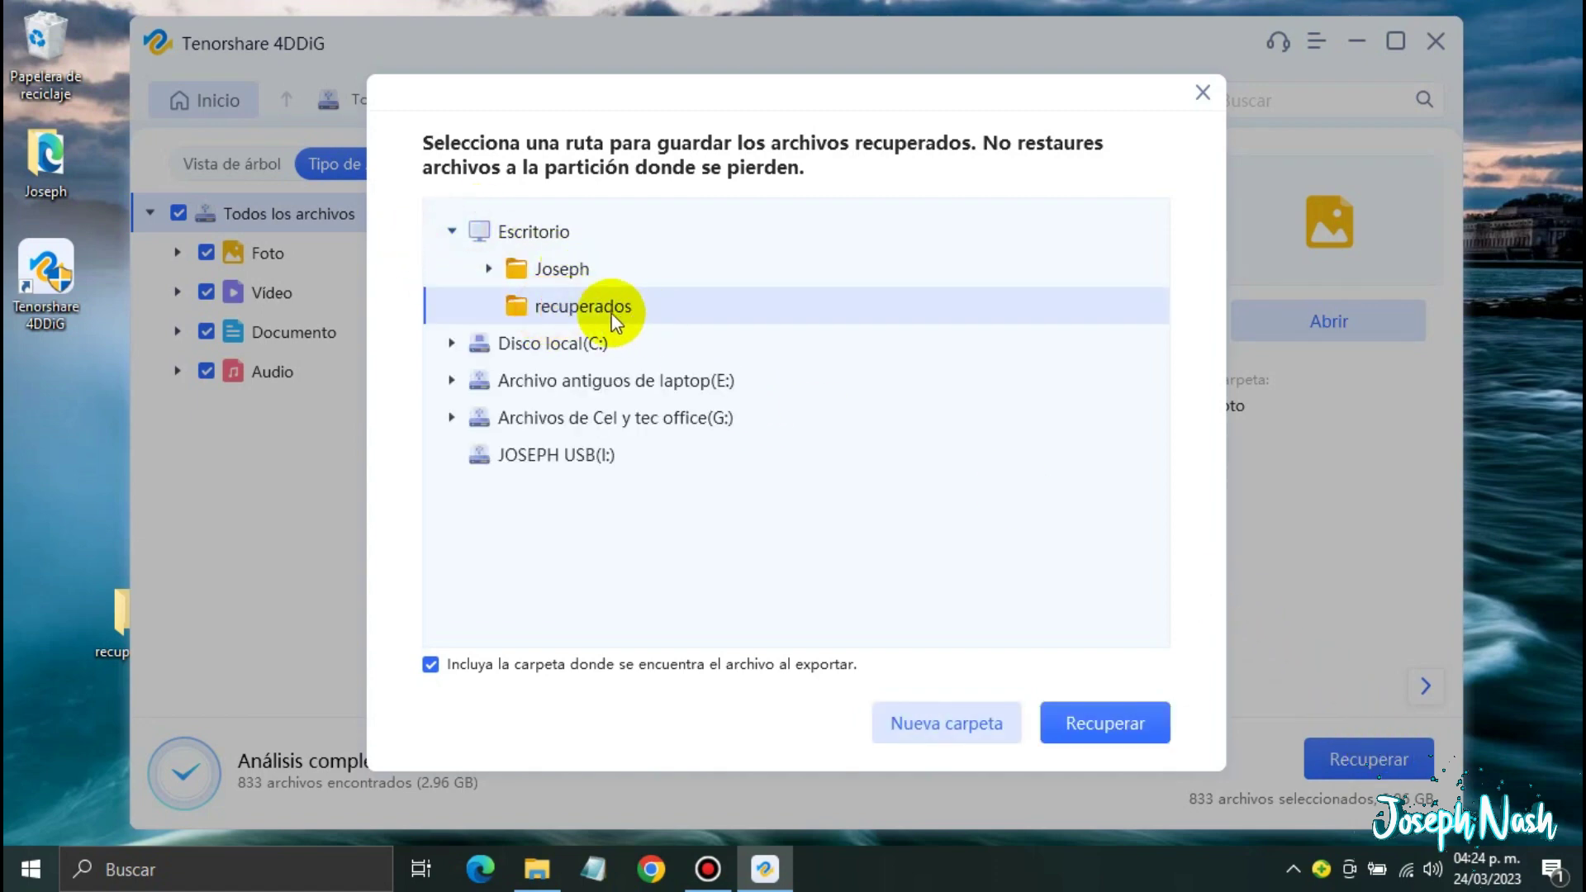
{"action": "left_click", "coordinate": [1107, 724]}
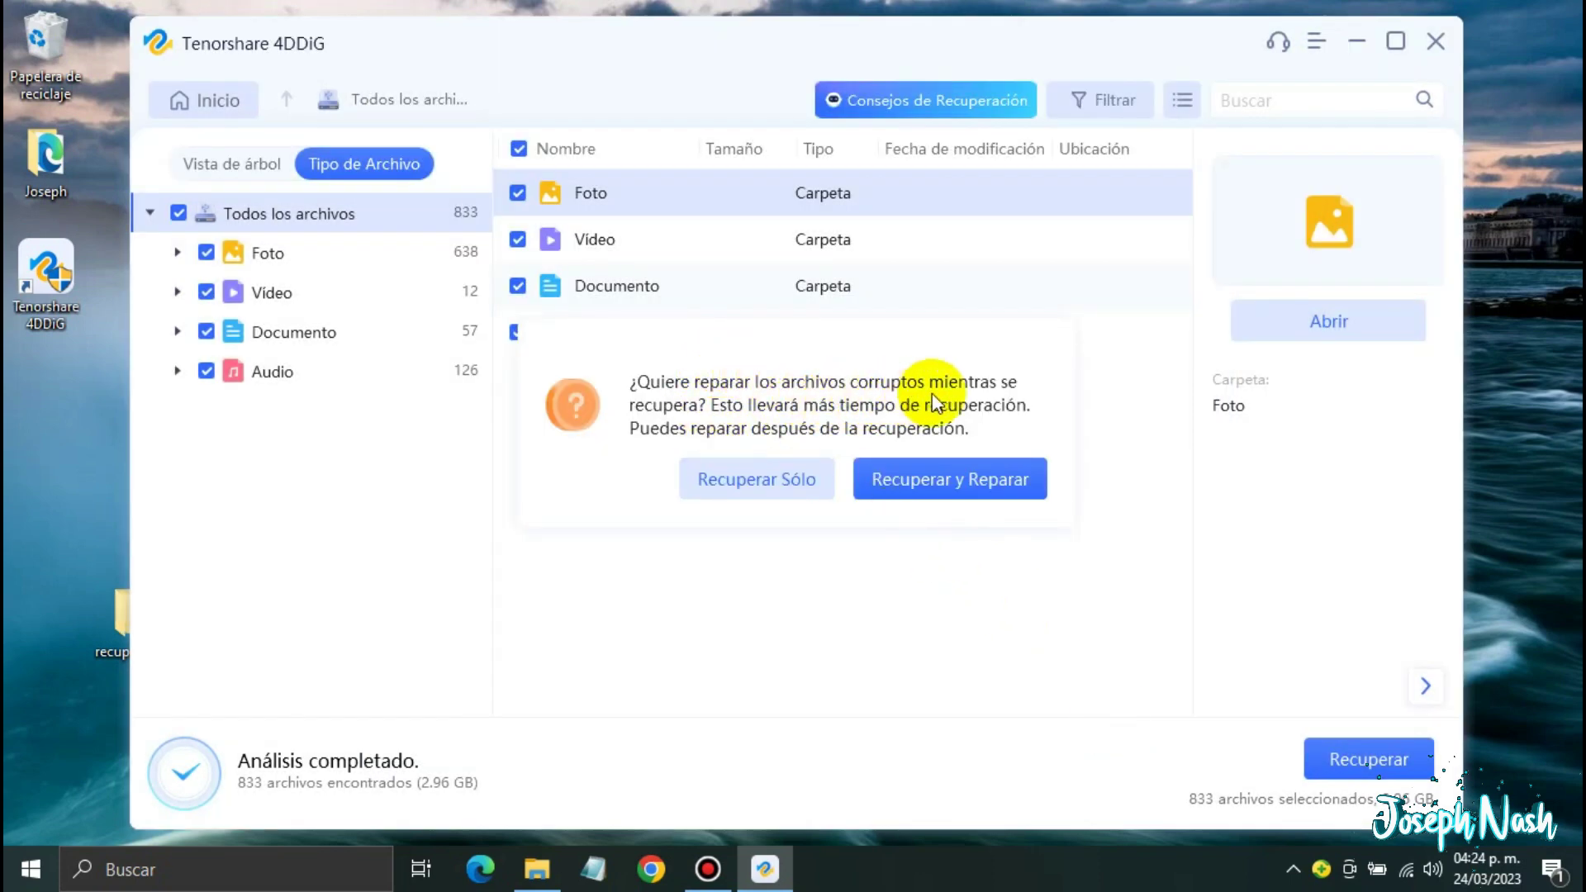
{"action": "left_click", "coordinate": [992, 484]}
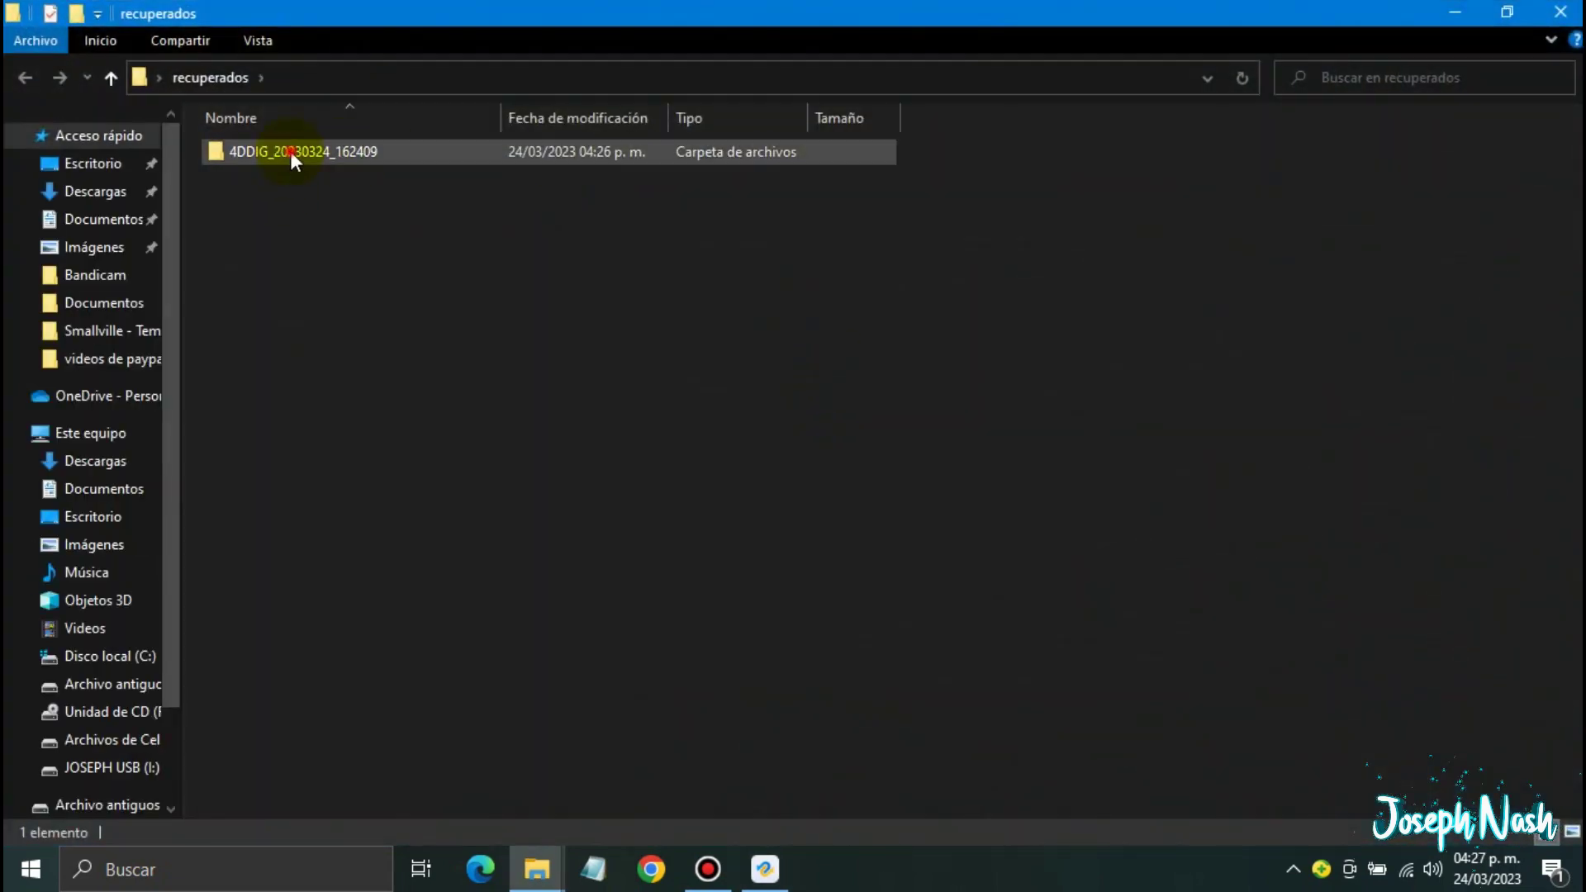
- Browse the recovered data in 4DDIG_20230324_162409 through Todos los archivos to the Audio folder
{"action": "left_click", "coordinate": [290, 151]}
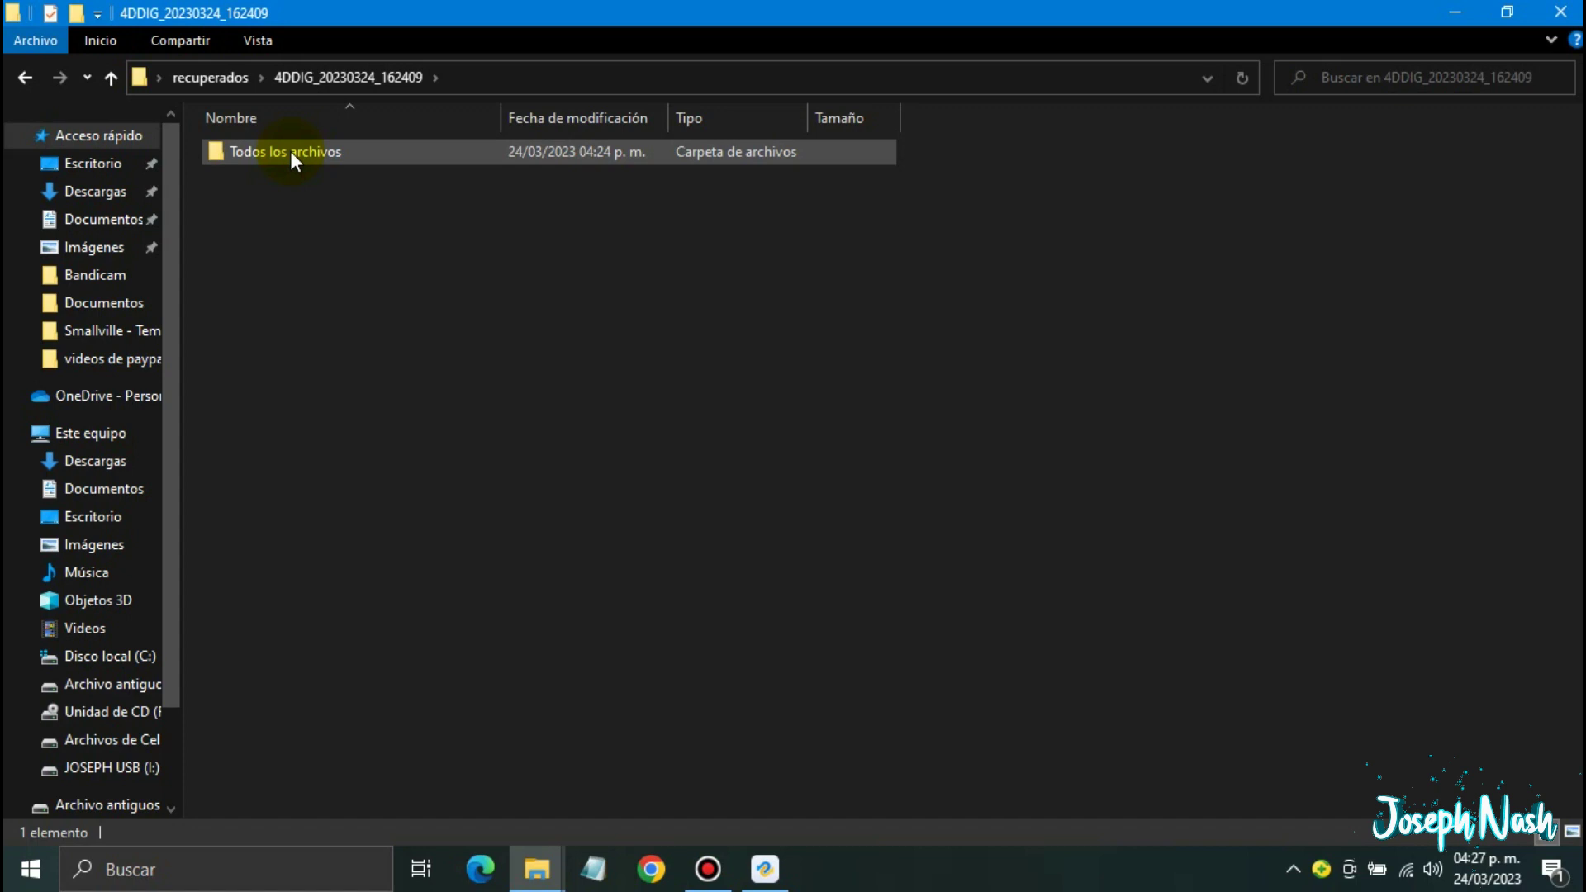
{"action": "mouse_move", "coordinate": [290, 152]}
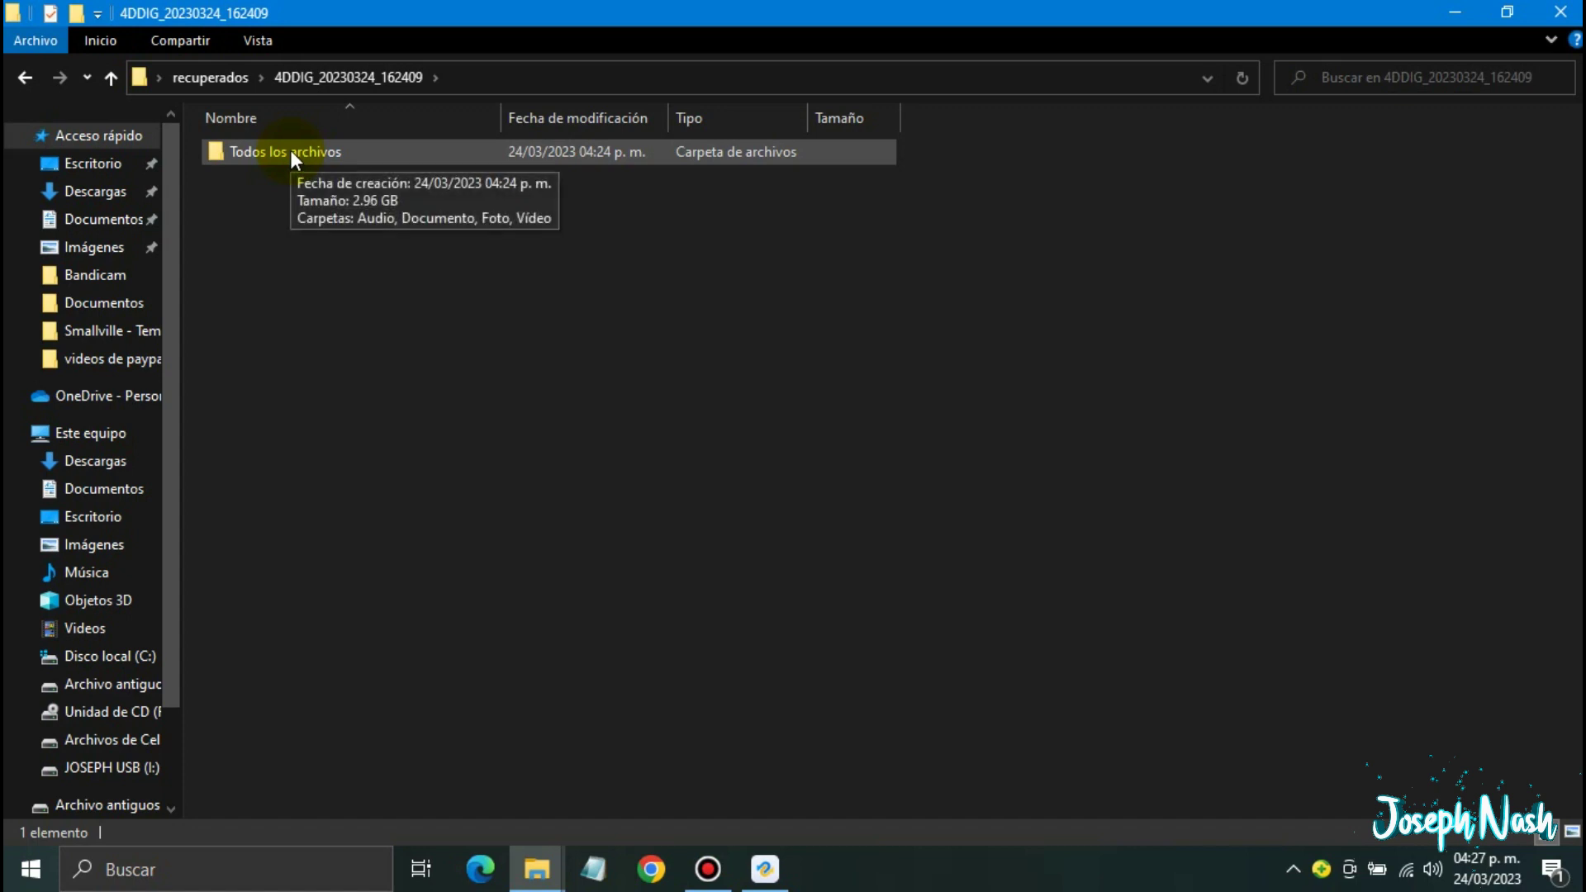
{"action": "double_click", "coordinate": [290, 150]}
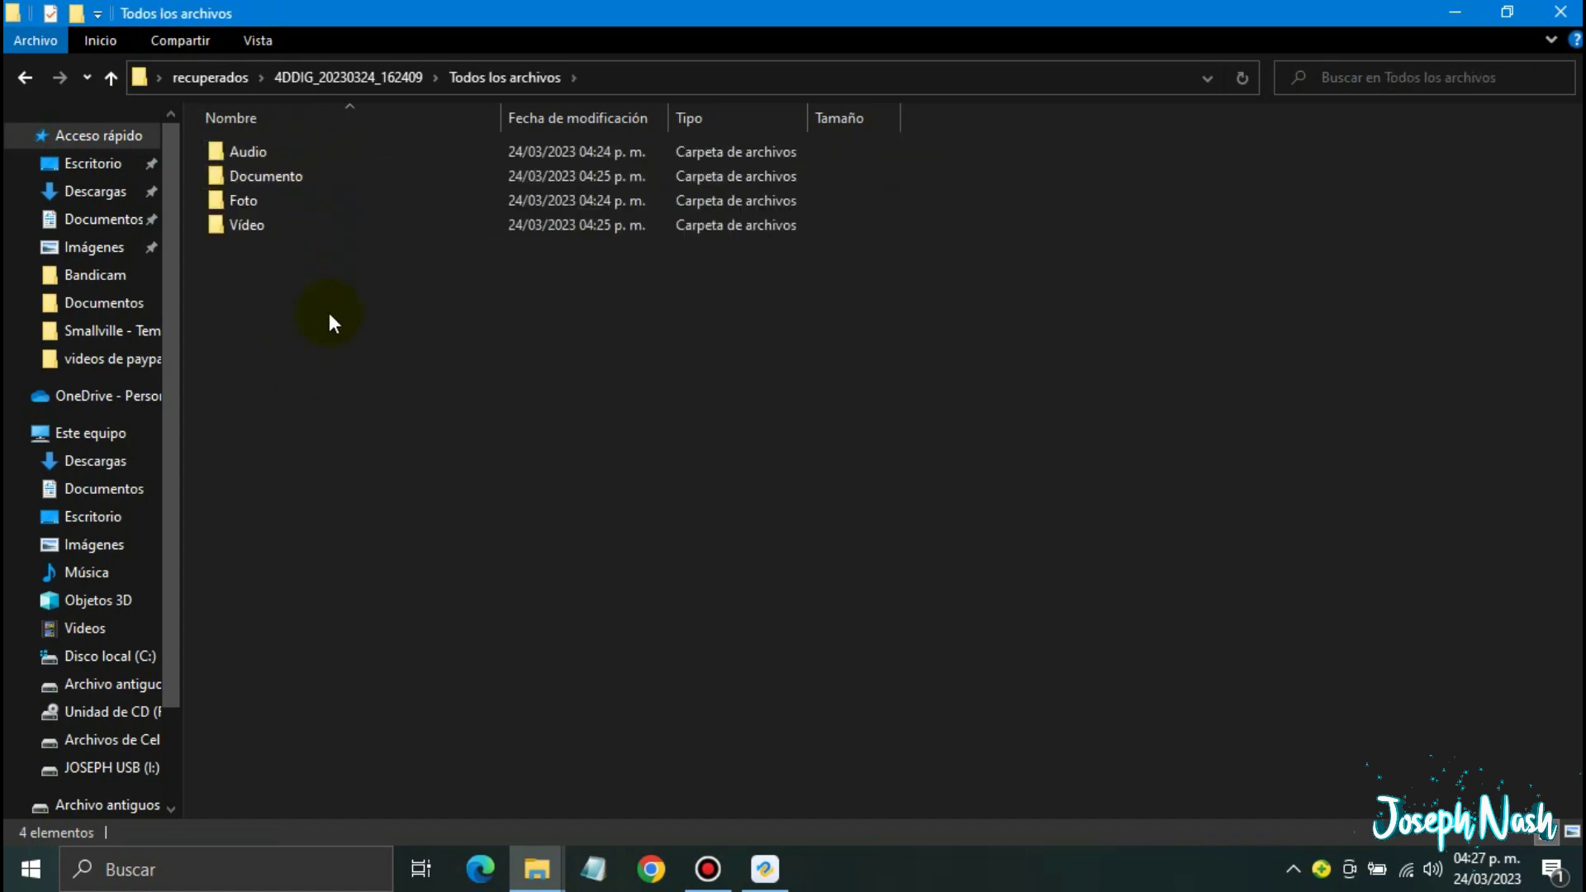
{"action": "double_click", "coordinate": [289, 157]}
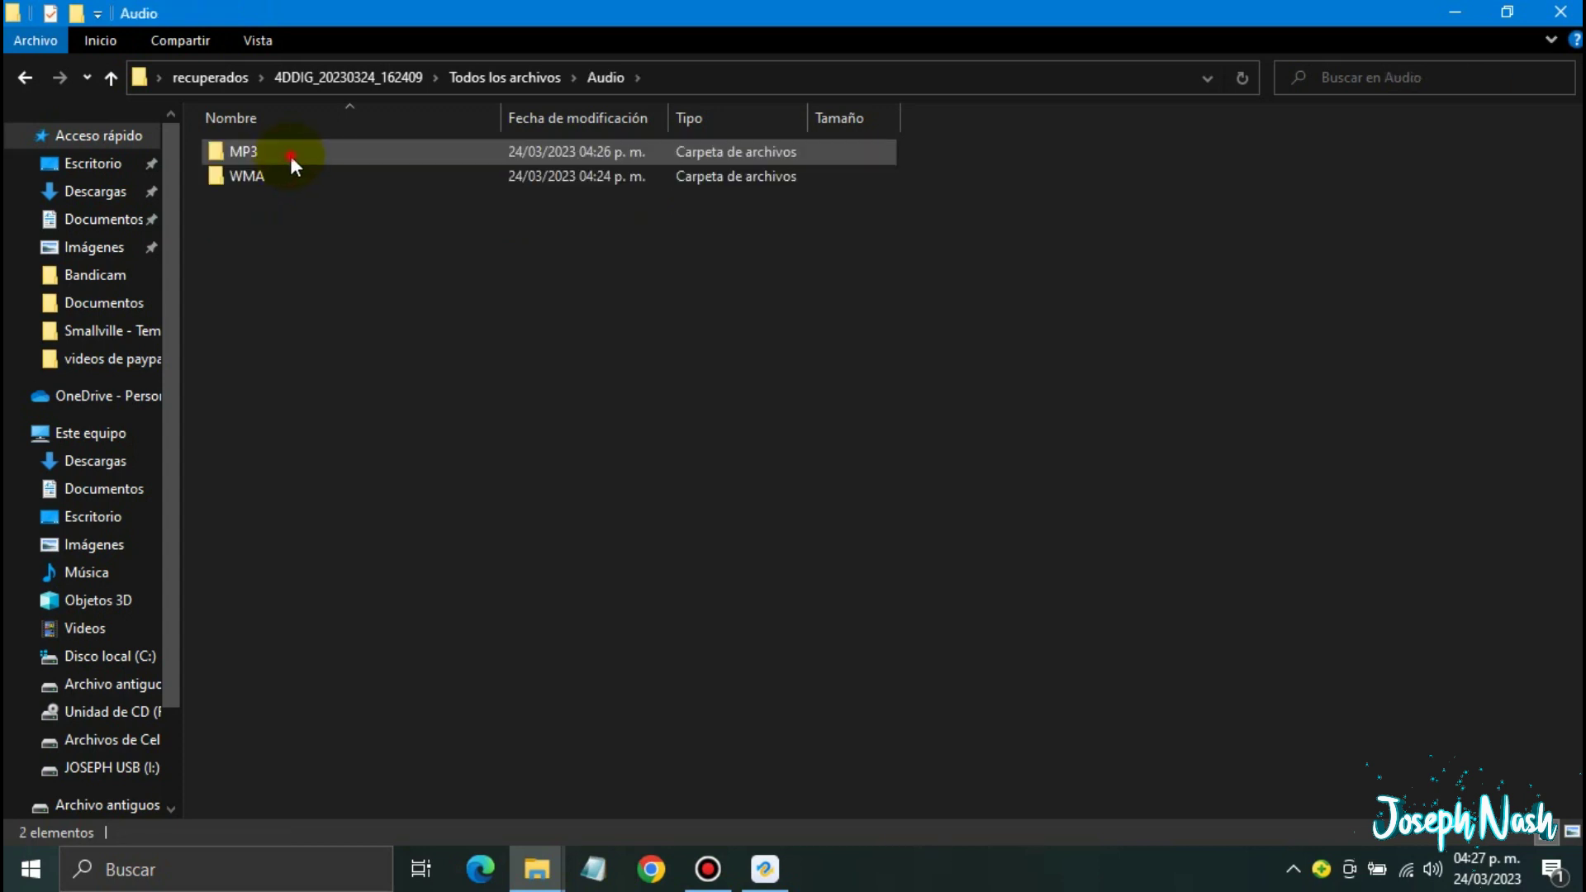
- Open the recovered MP3 folder, look through its audio files and display them as large icons (Iconos grandes)
{"action": "double_click", "coordinate": [290, 156]}
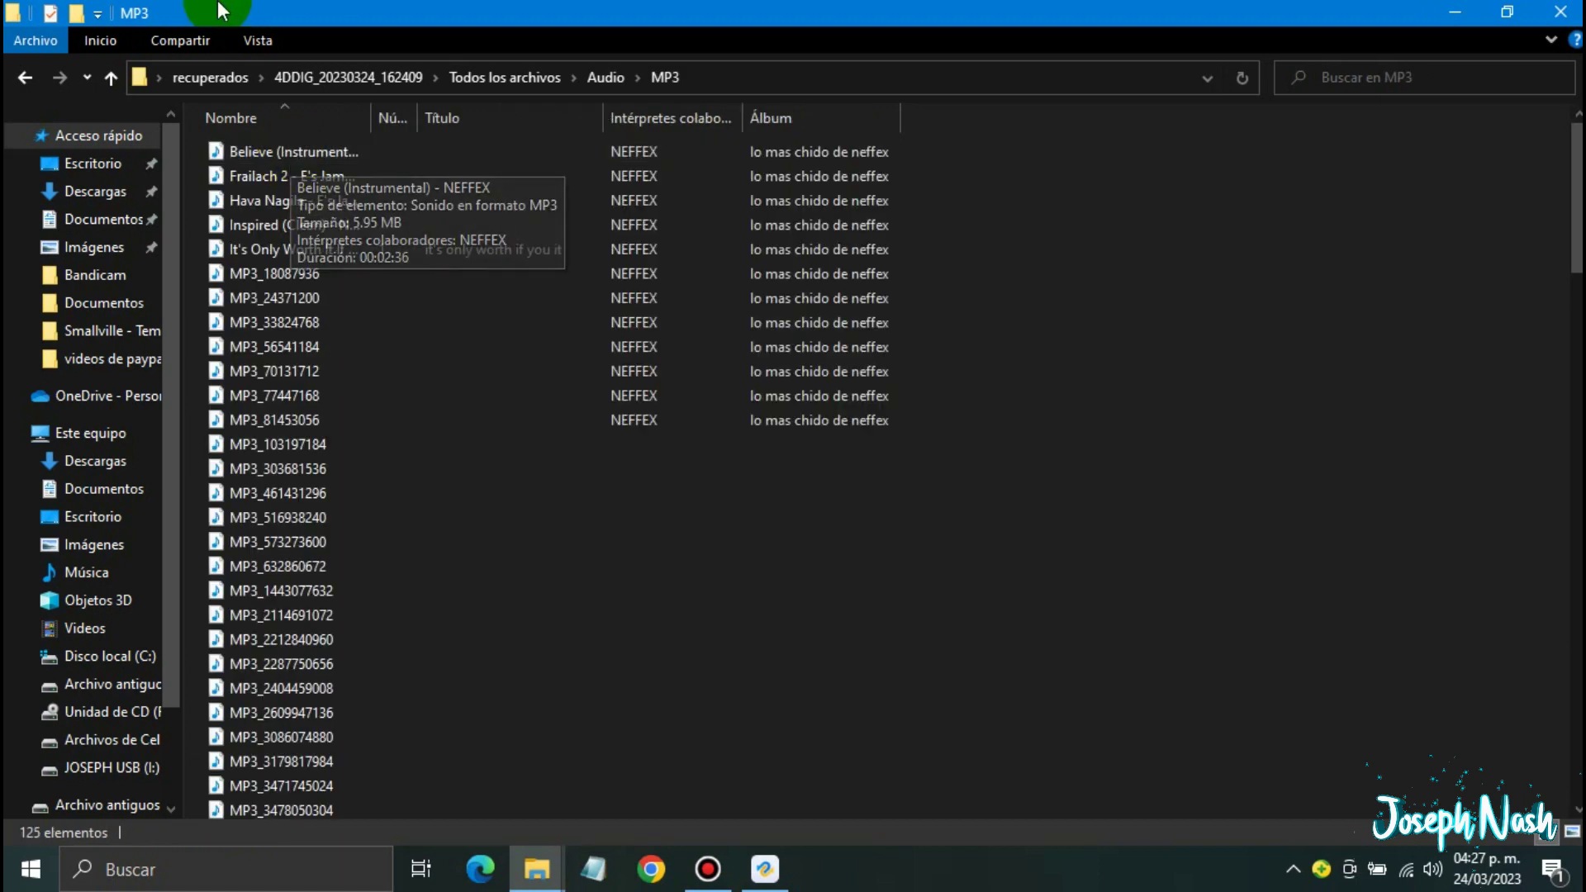
{"action": "scroll", "coordinate": [433, 487], "scroll_direction": "down", "scroll_amount": 20}
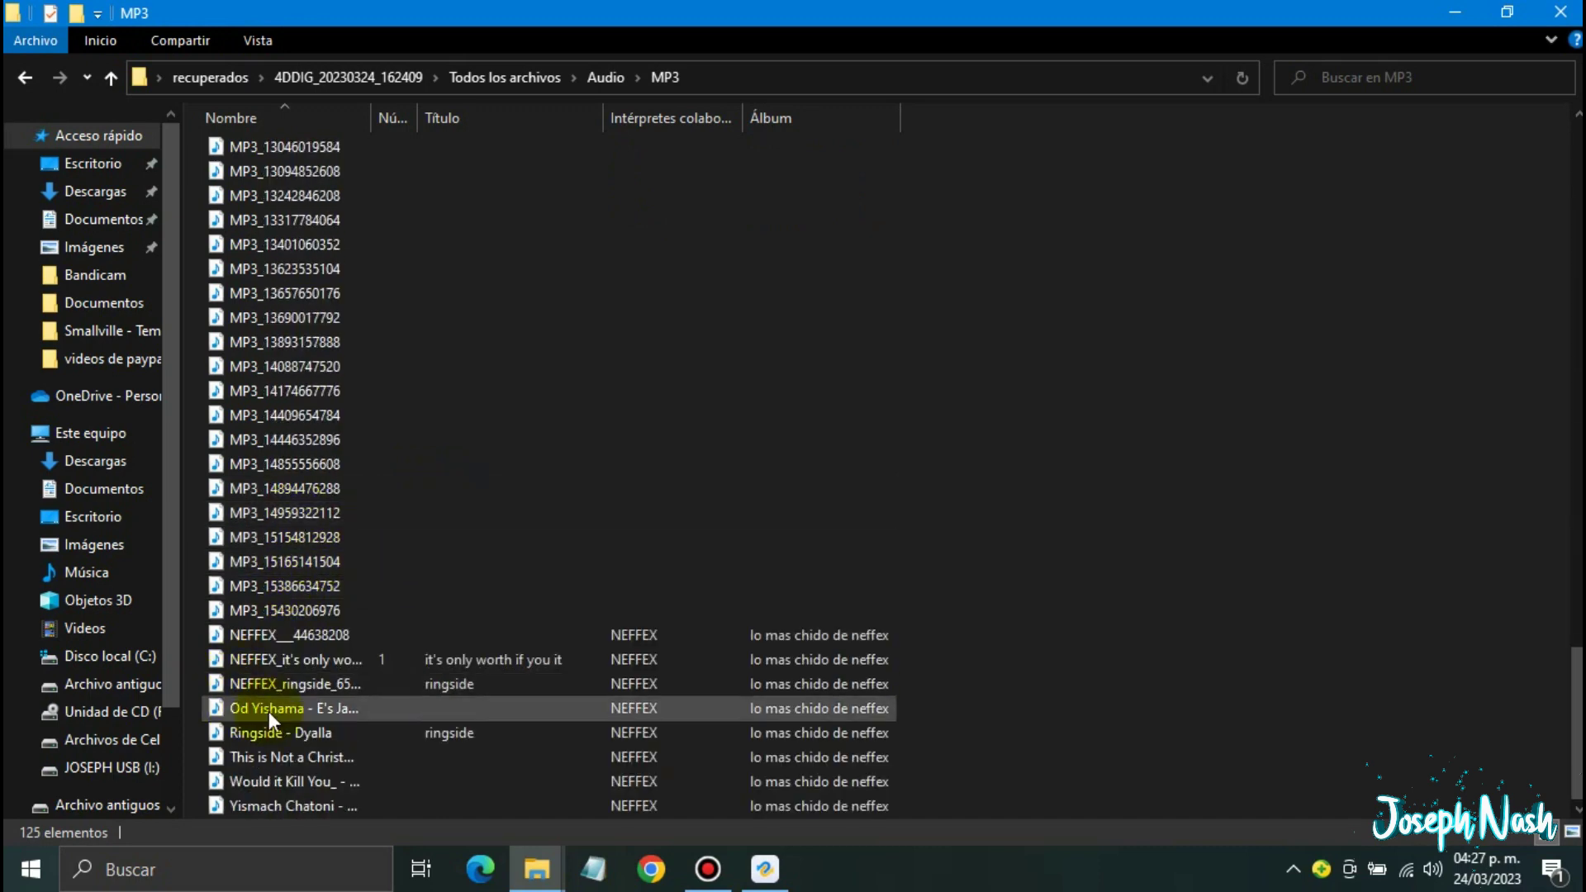
{"action": "right_click", "coordinate": [1087, 443]}
{"action": "mouse_move", "coordinate": [1183, 503]}
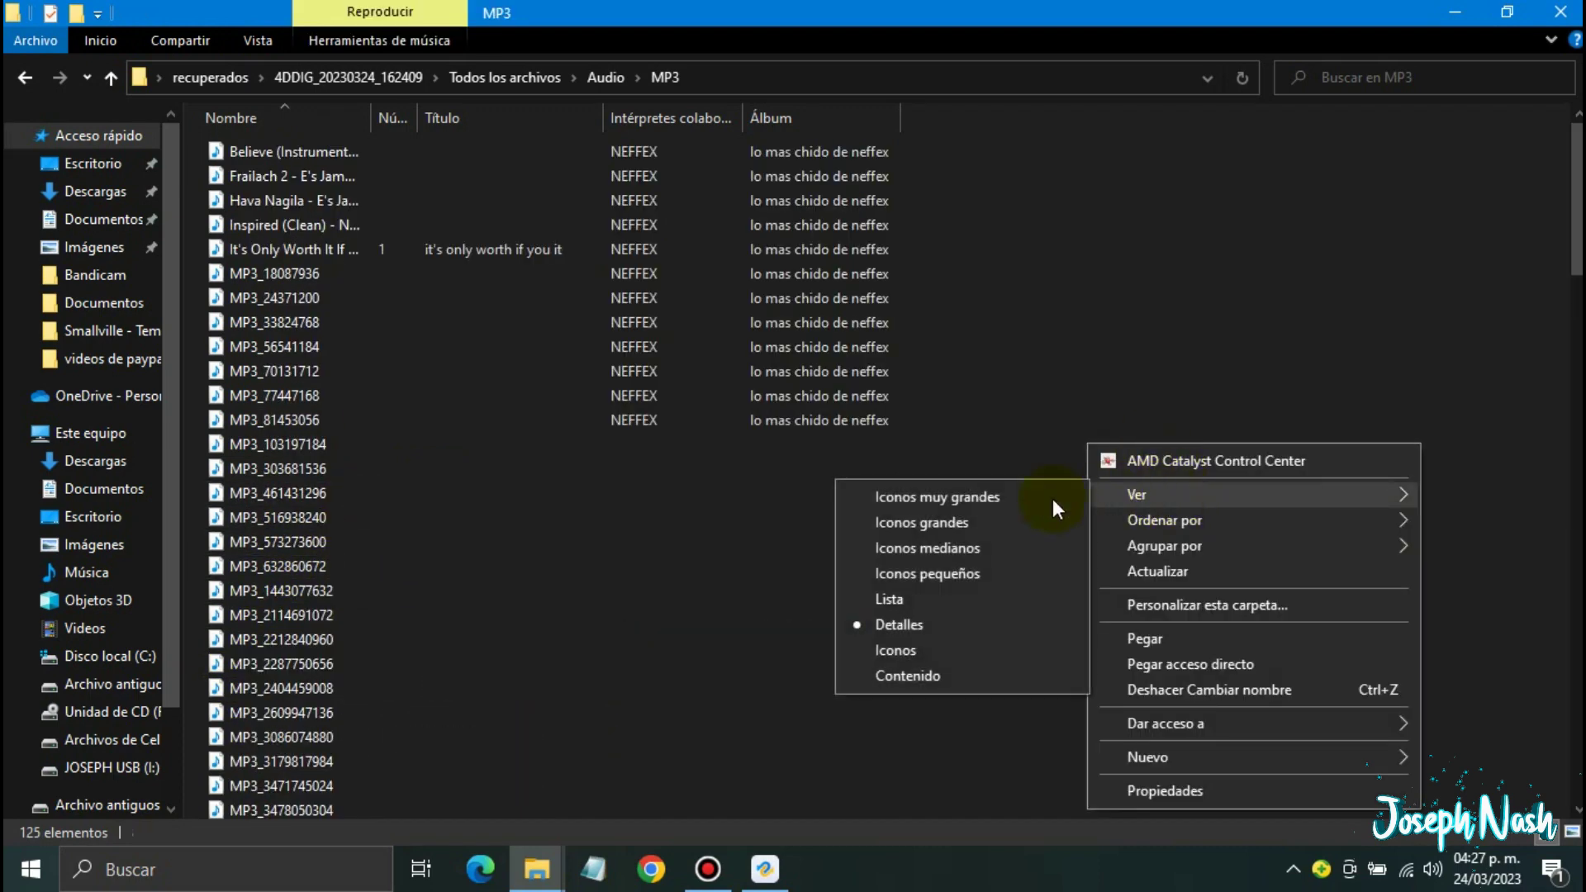
{"action": "left_click", "coordinate": [974, 528]}
{"action": "double_click", "coordinate": [246, 170]}
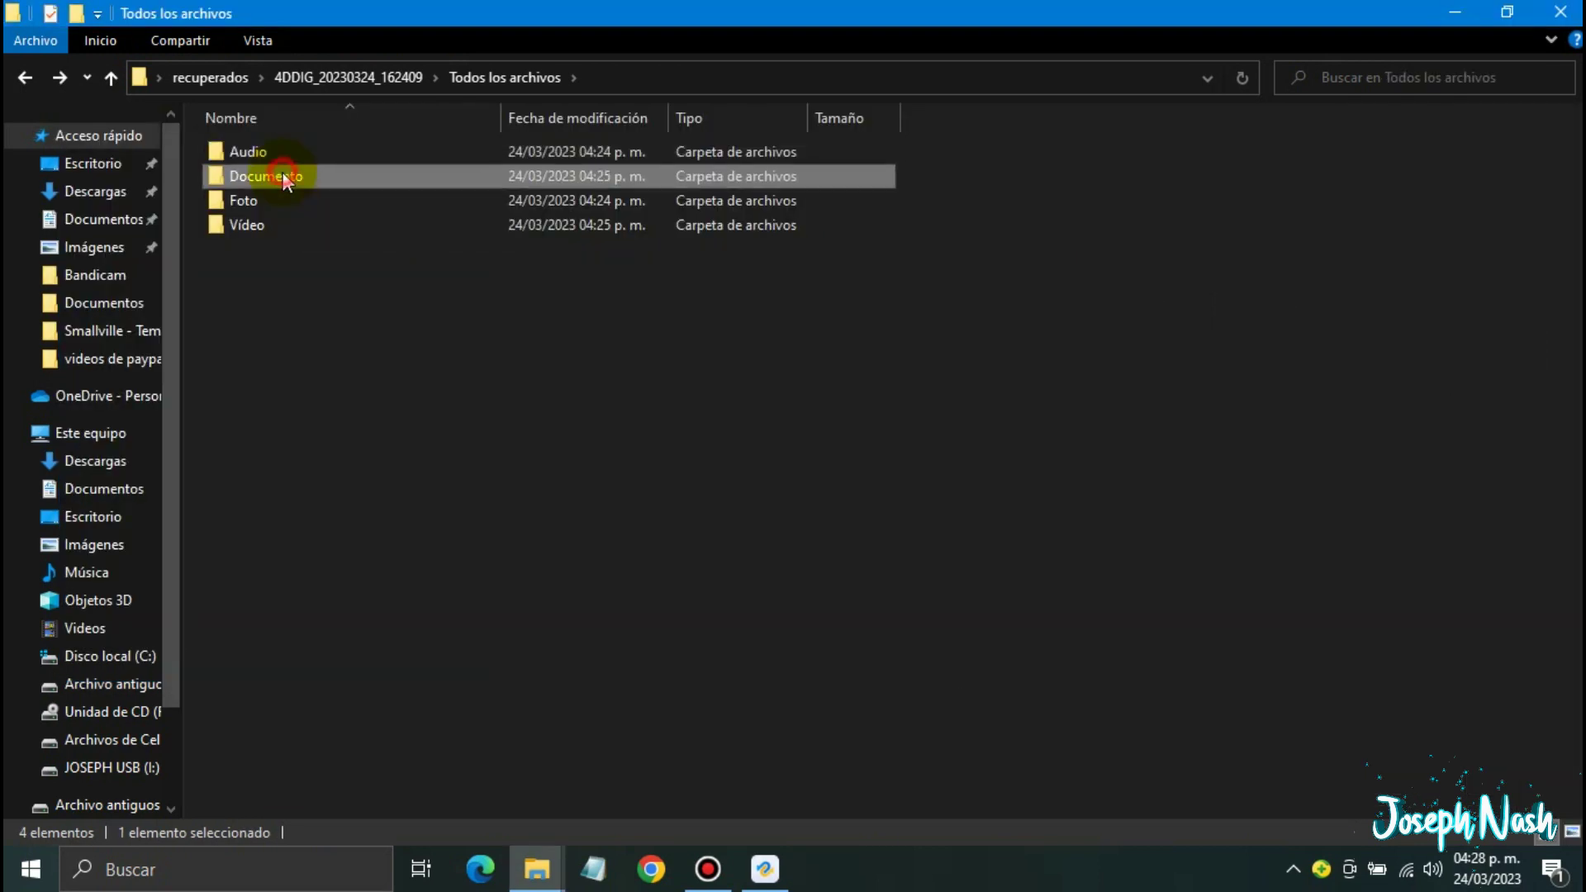
- Open the Documento folder and check the recovered files in its DOCX and TXT subfolders
{"action": "double_click", "coordinate": [283, 172]}
{"action": "double_click", "coordinate": [298, 157]}
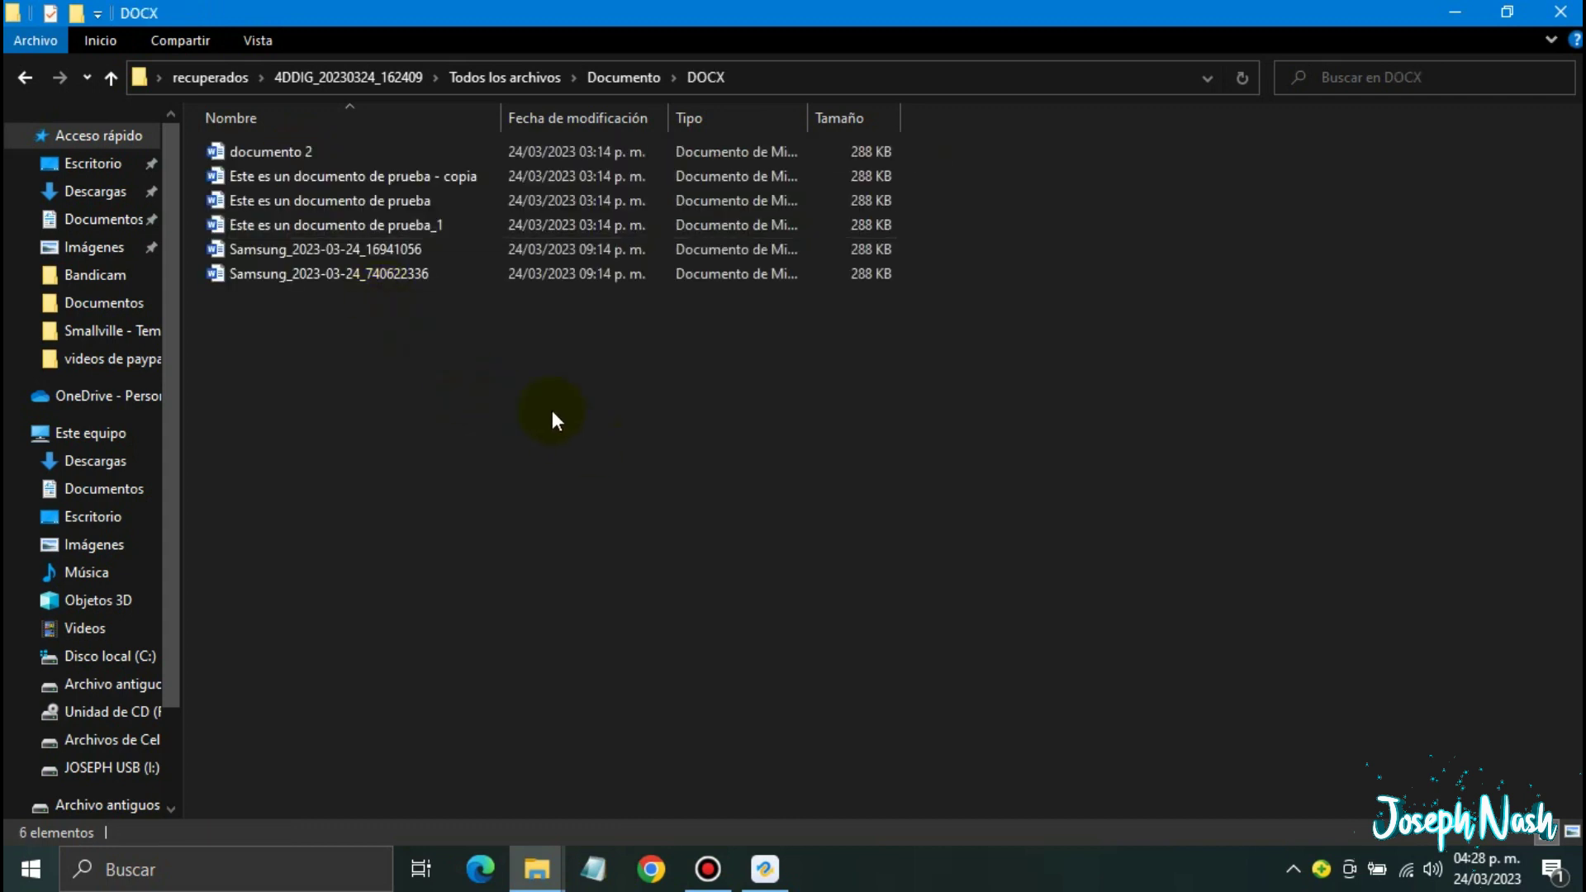
{"action": "key", "text": "alt+Left"}
{"action": "double_click", "coordinate": [289, 177]}
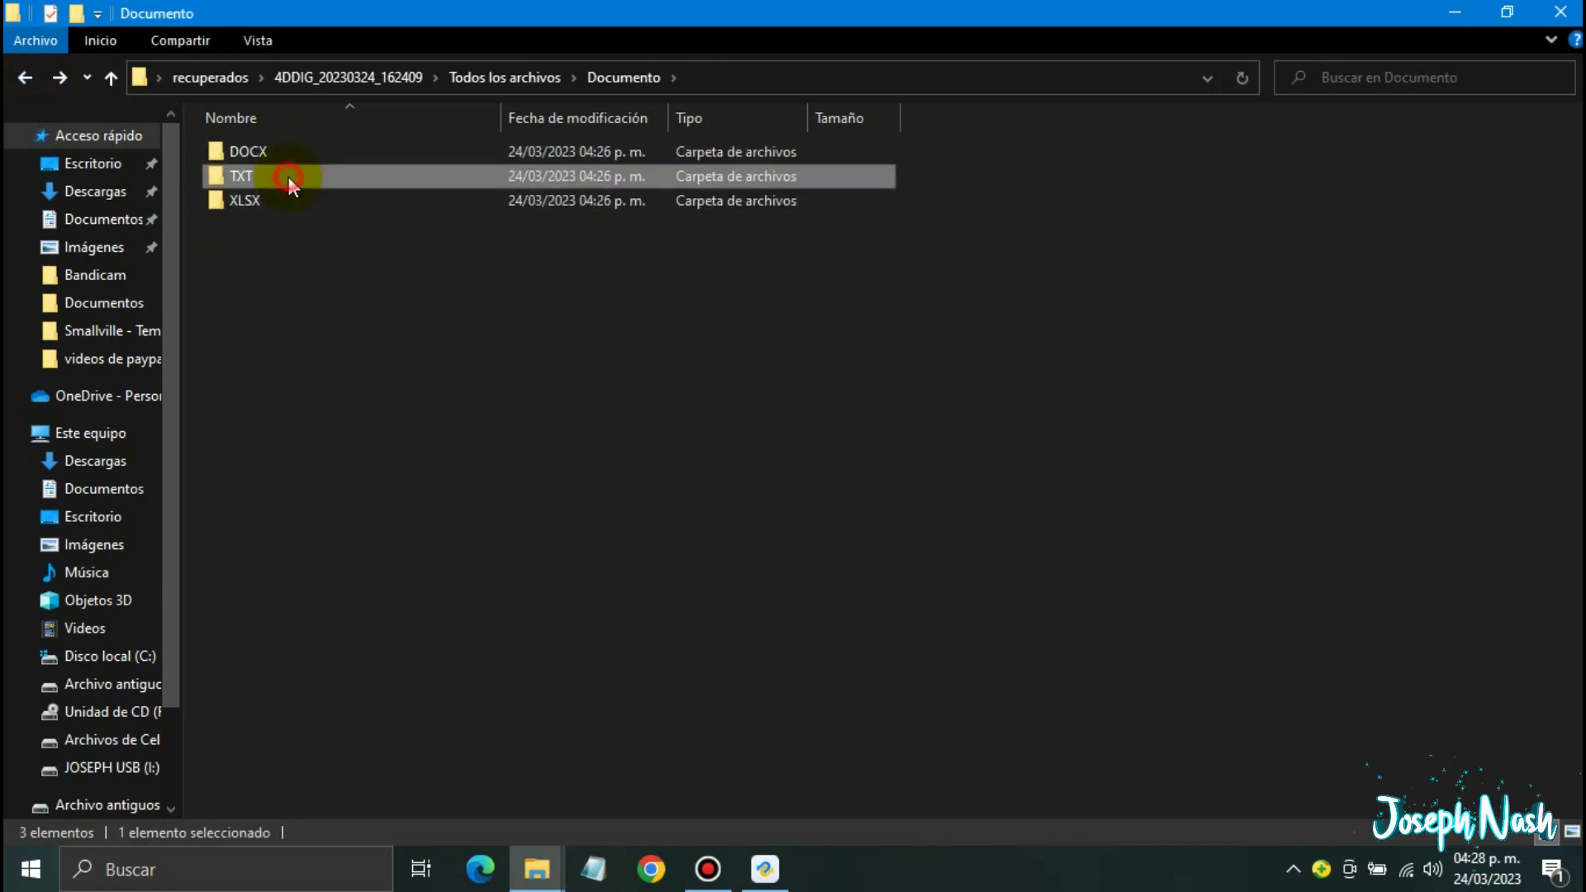
{"action": "left_click", "coordinate": [25, 78]}
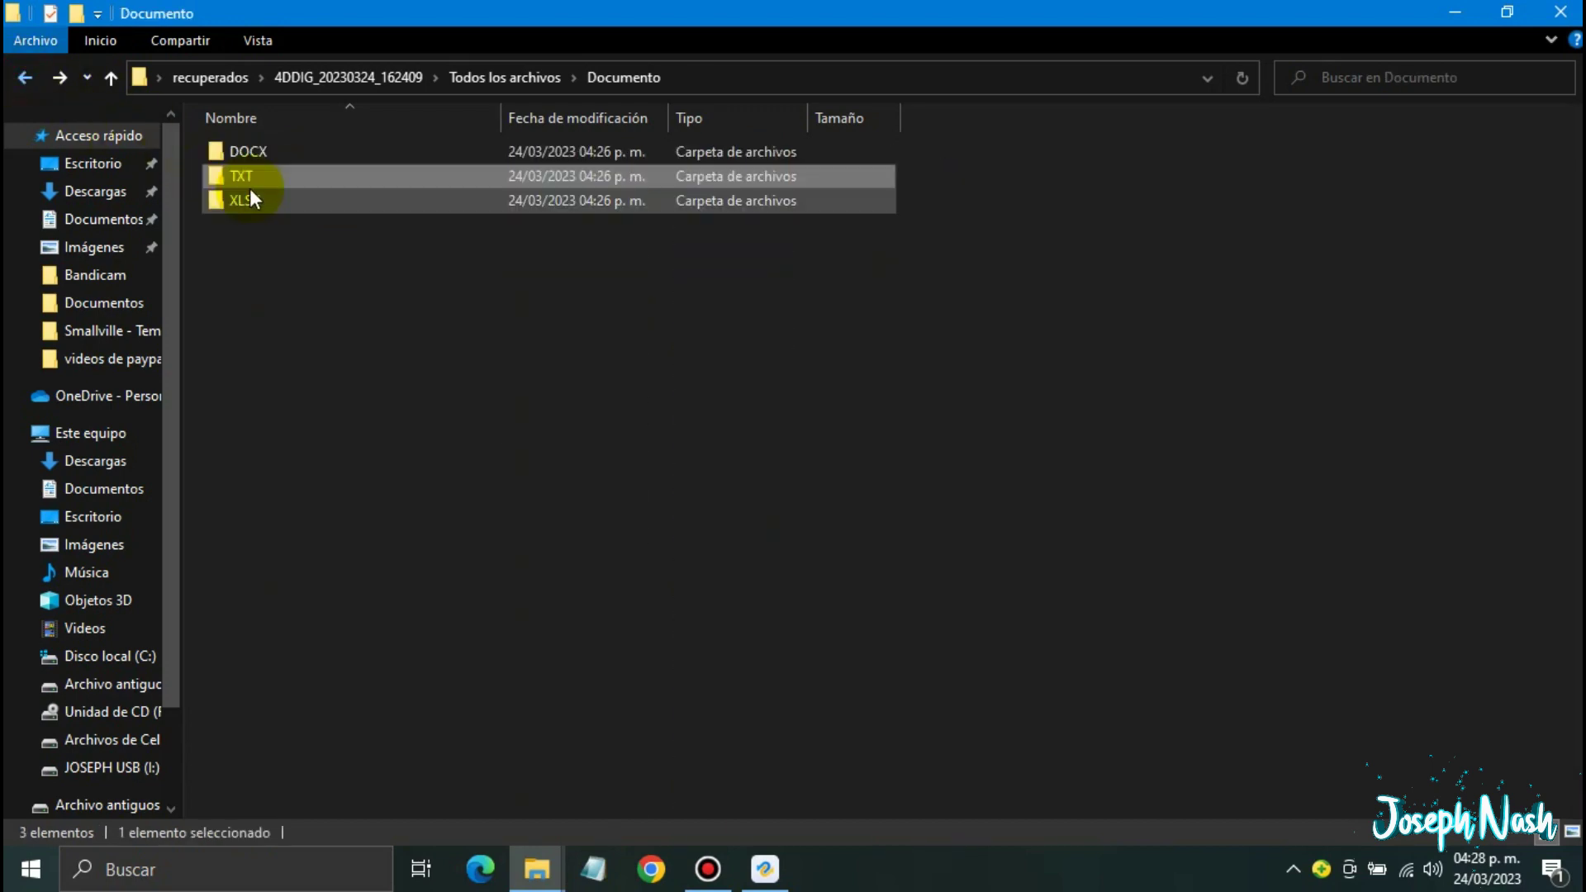
- Open the XLSX subfolder and open the recovered spreadsheet "documento de prueba 2" to check it
{"action": "double_click", "coordinate": [255, 198]}
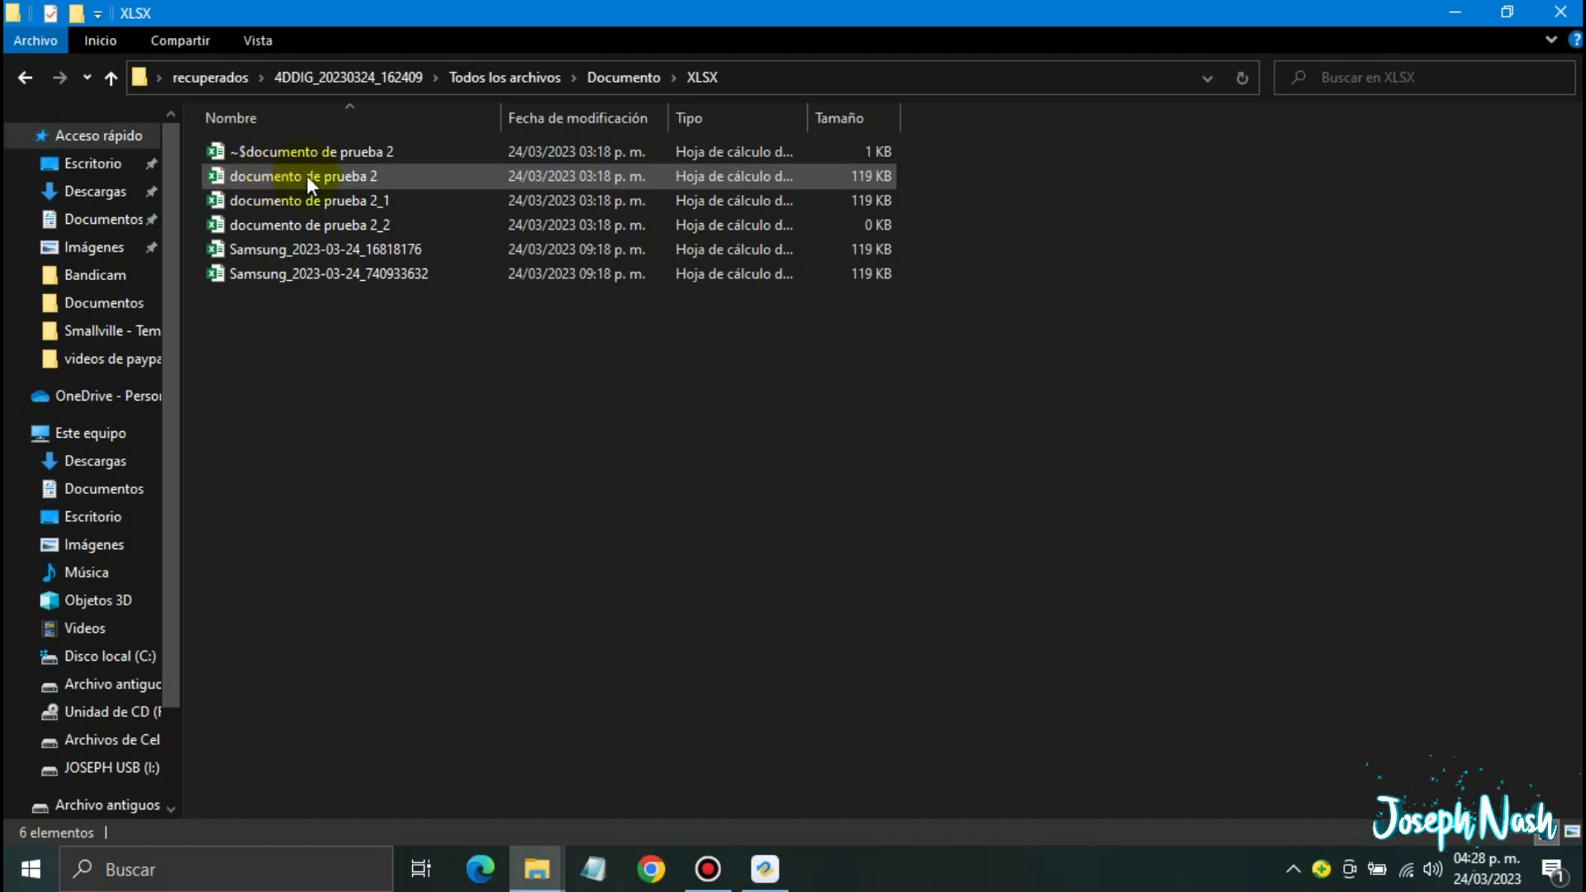
{"action": "left_click", "coordinate": [271, 176]}
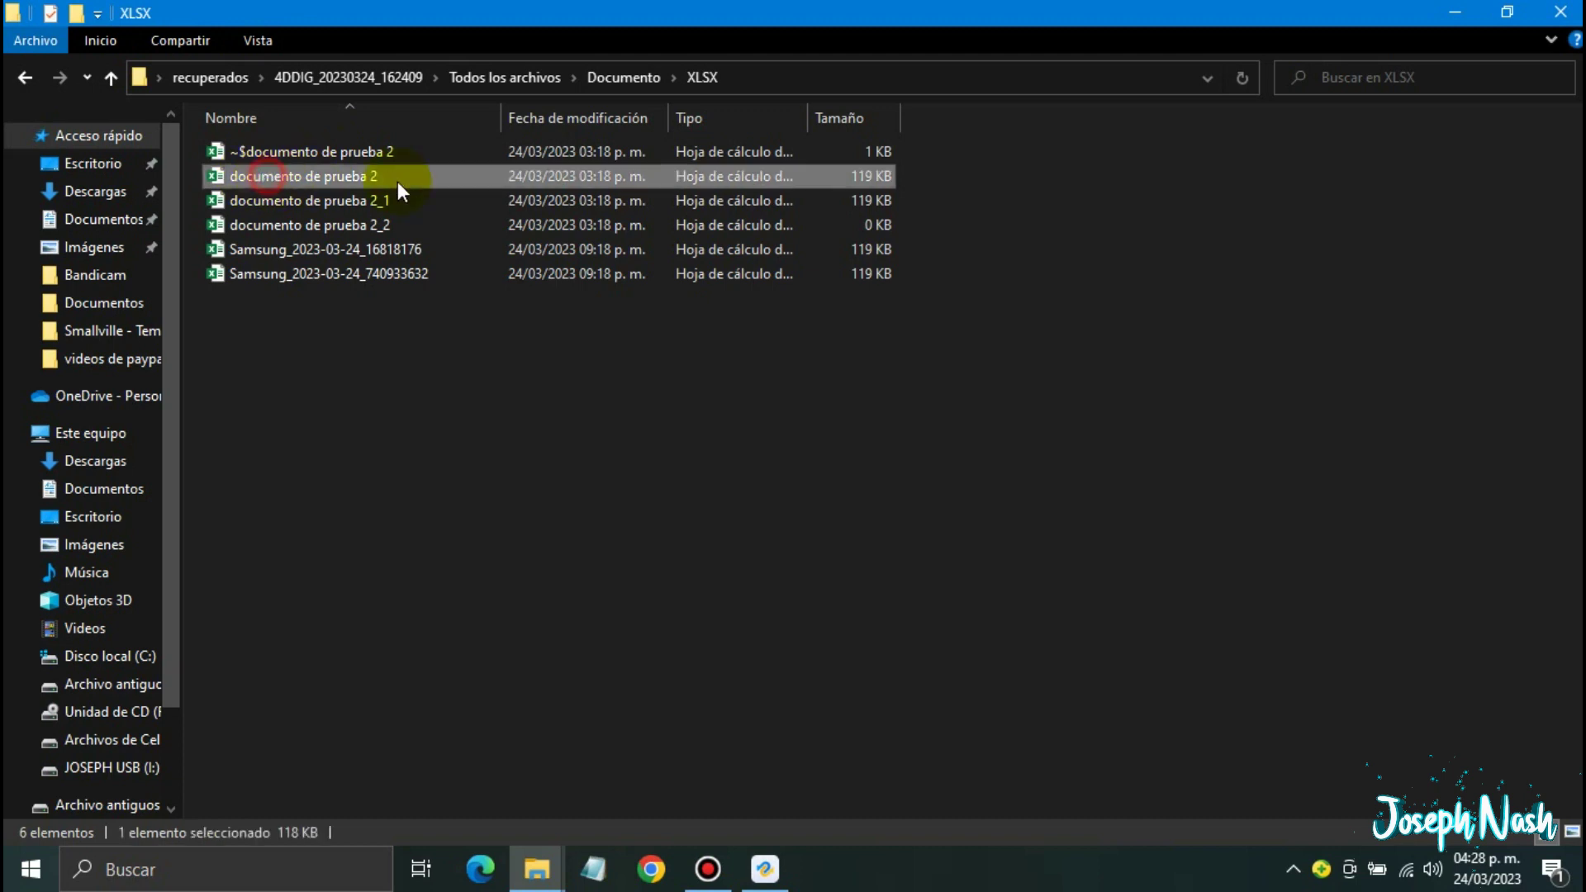
{"action": "left_click", "coordinate": [312, 176]}
{"action": "double_click", "coordinate": [324, 176]}
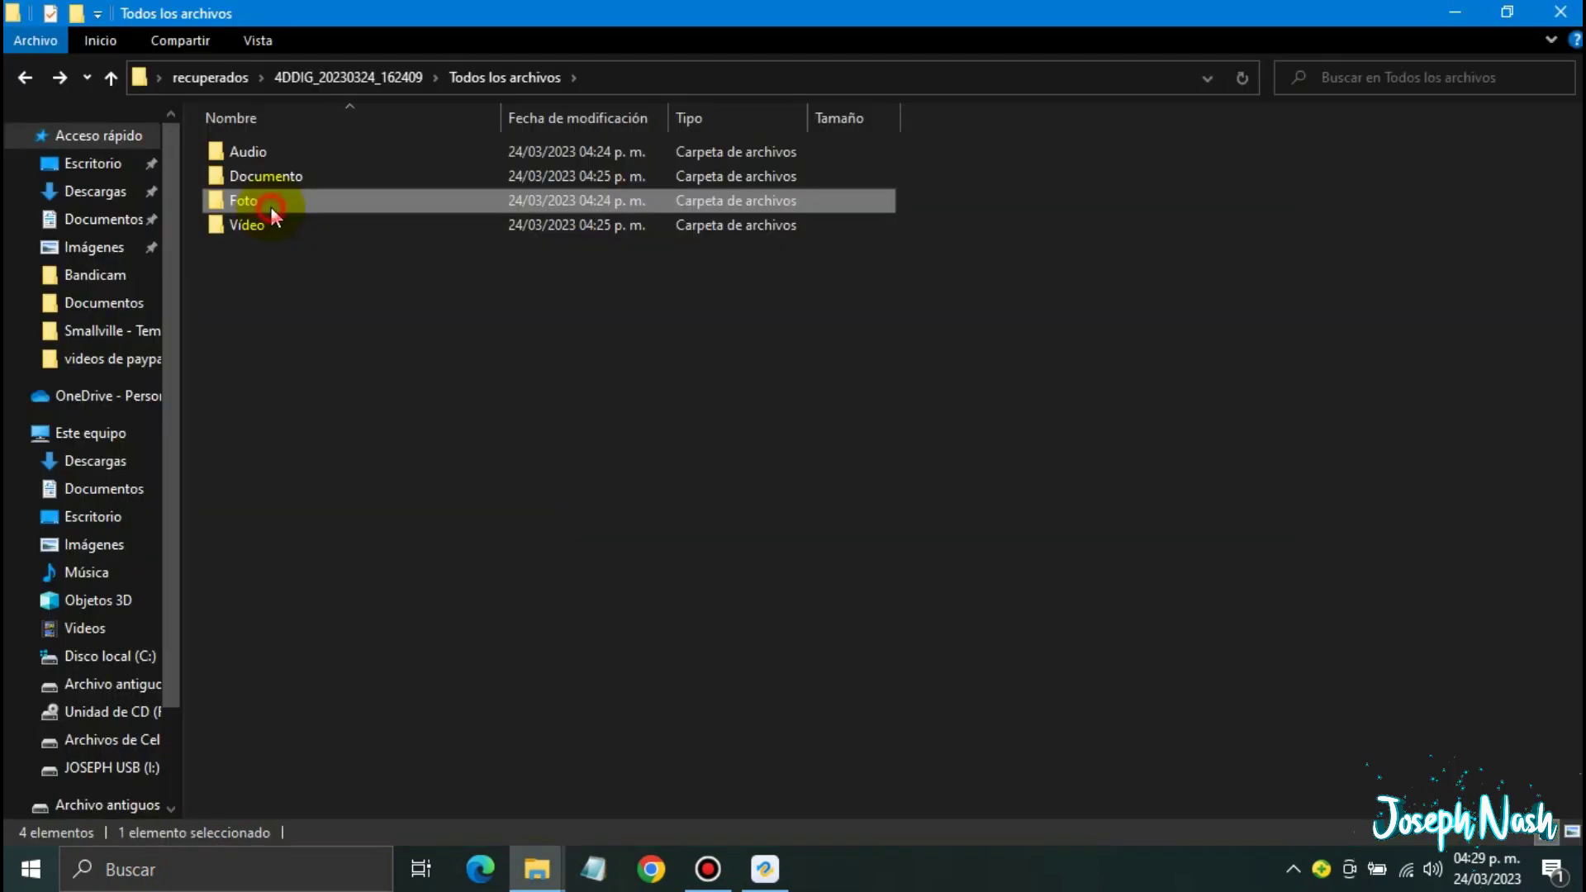
- Check the ICO and JPG subfolders of Foto, selecting the images JPG_17375232, perros and borregos in the JPG folder
{"action": "double_click", "coordinate": [271, 206]}
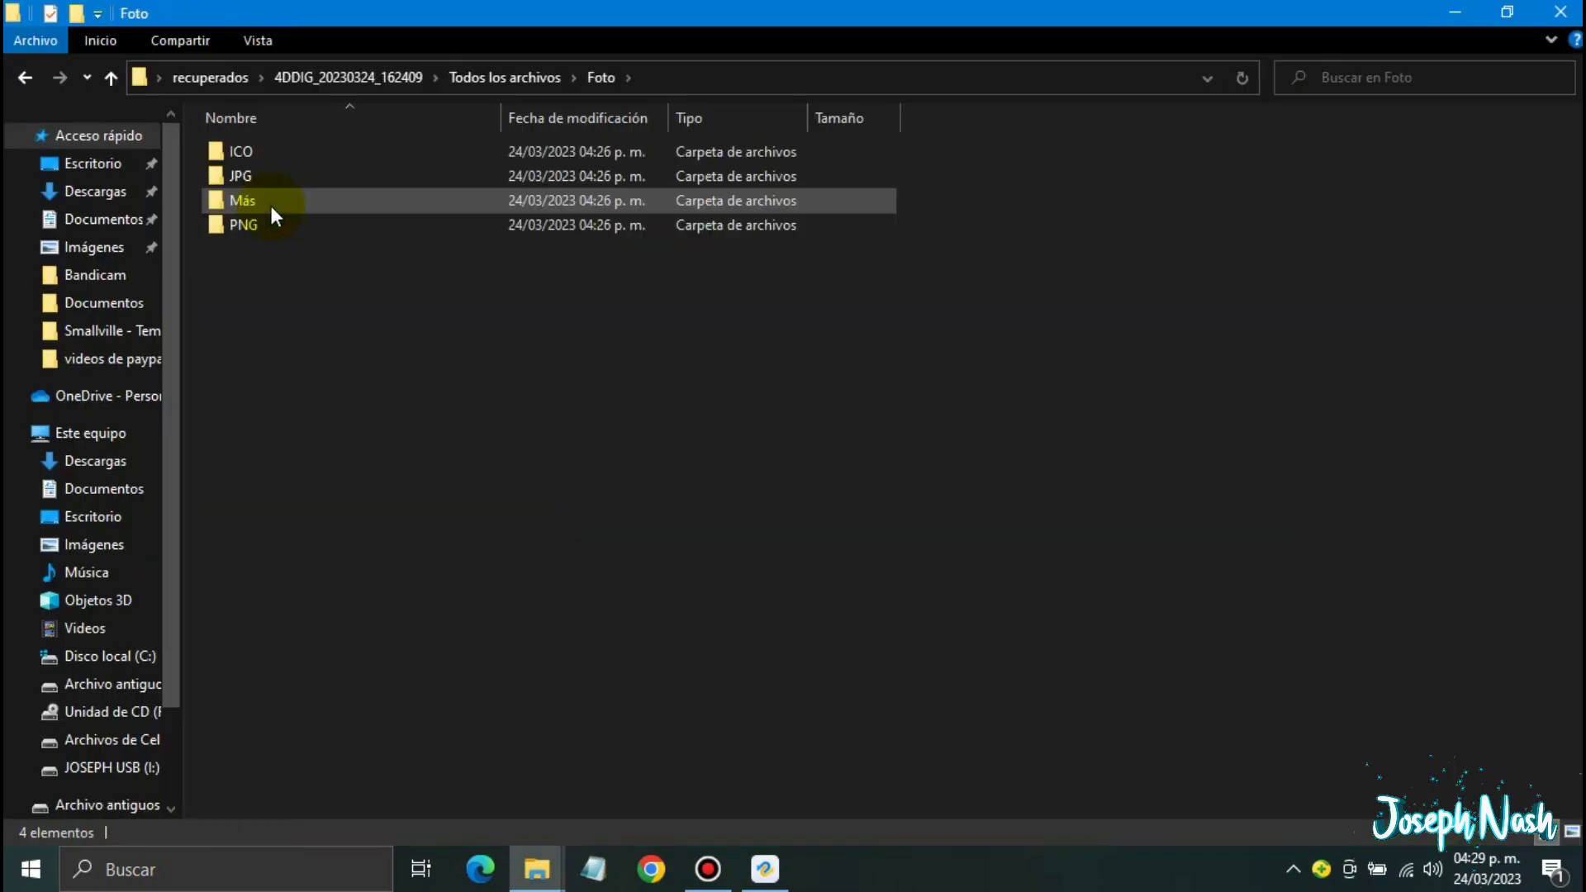
{"action": "double_click", "coordinate": [271, 154]}
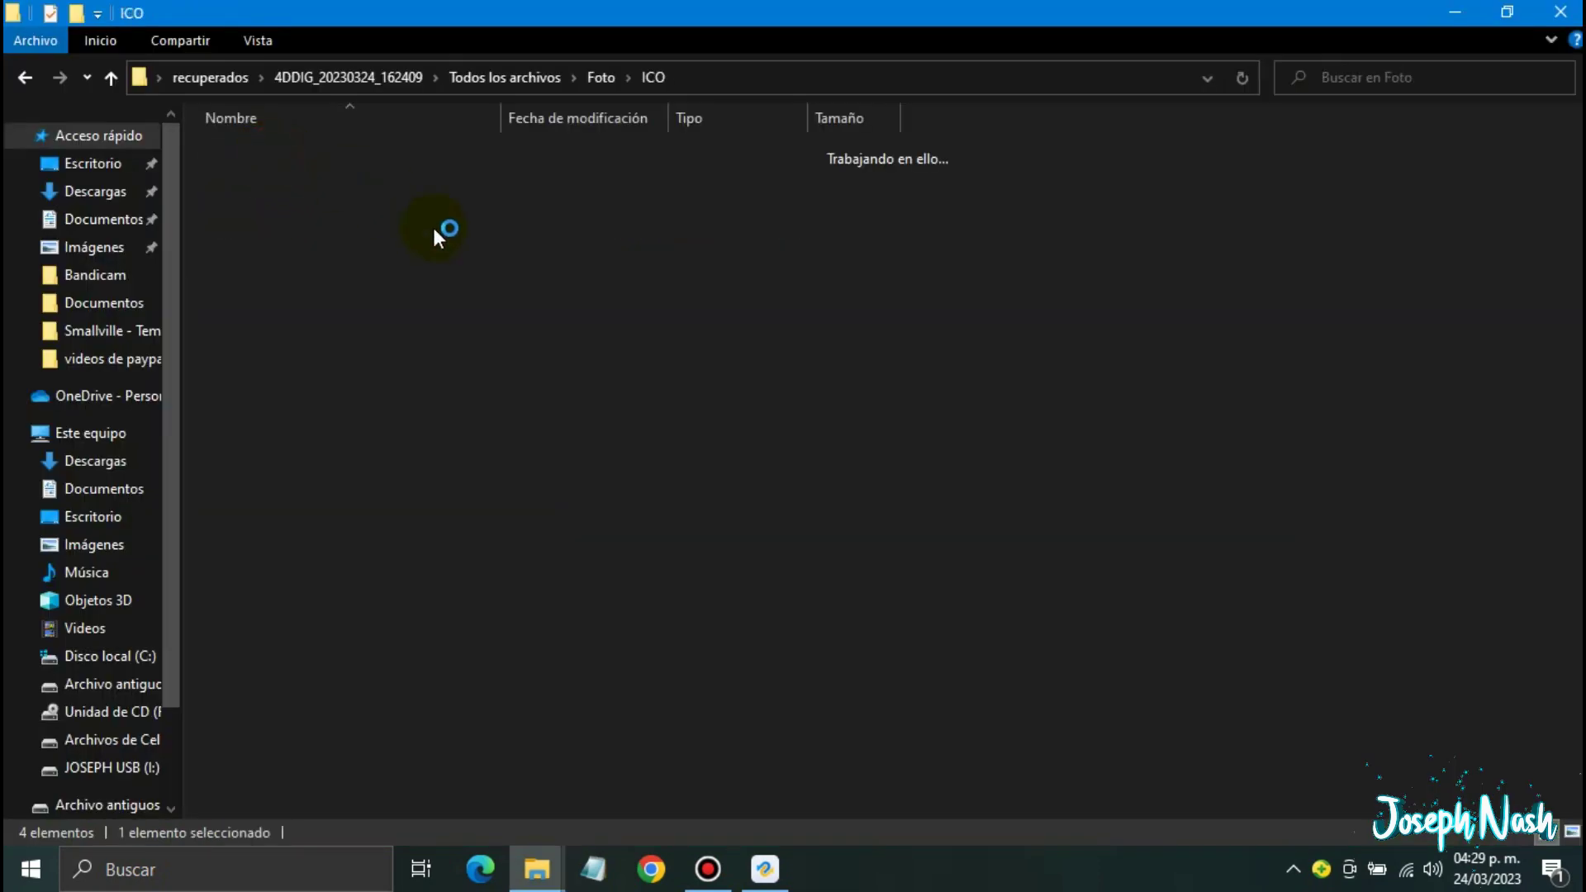
{"action": "left_click", "coordinate": [24, 78]}
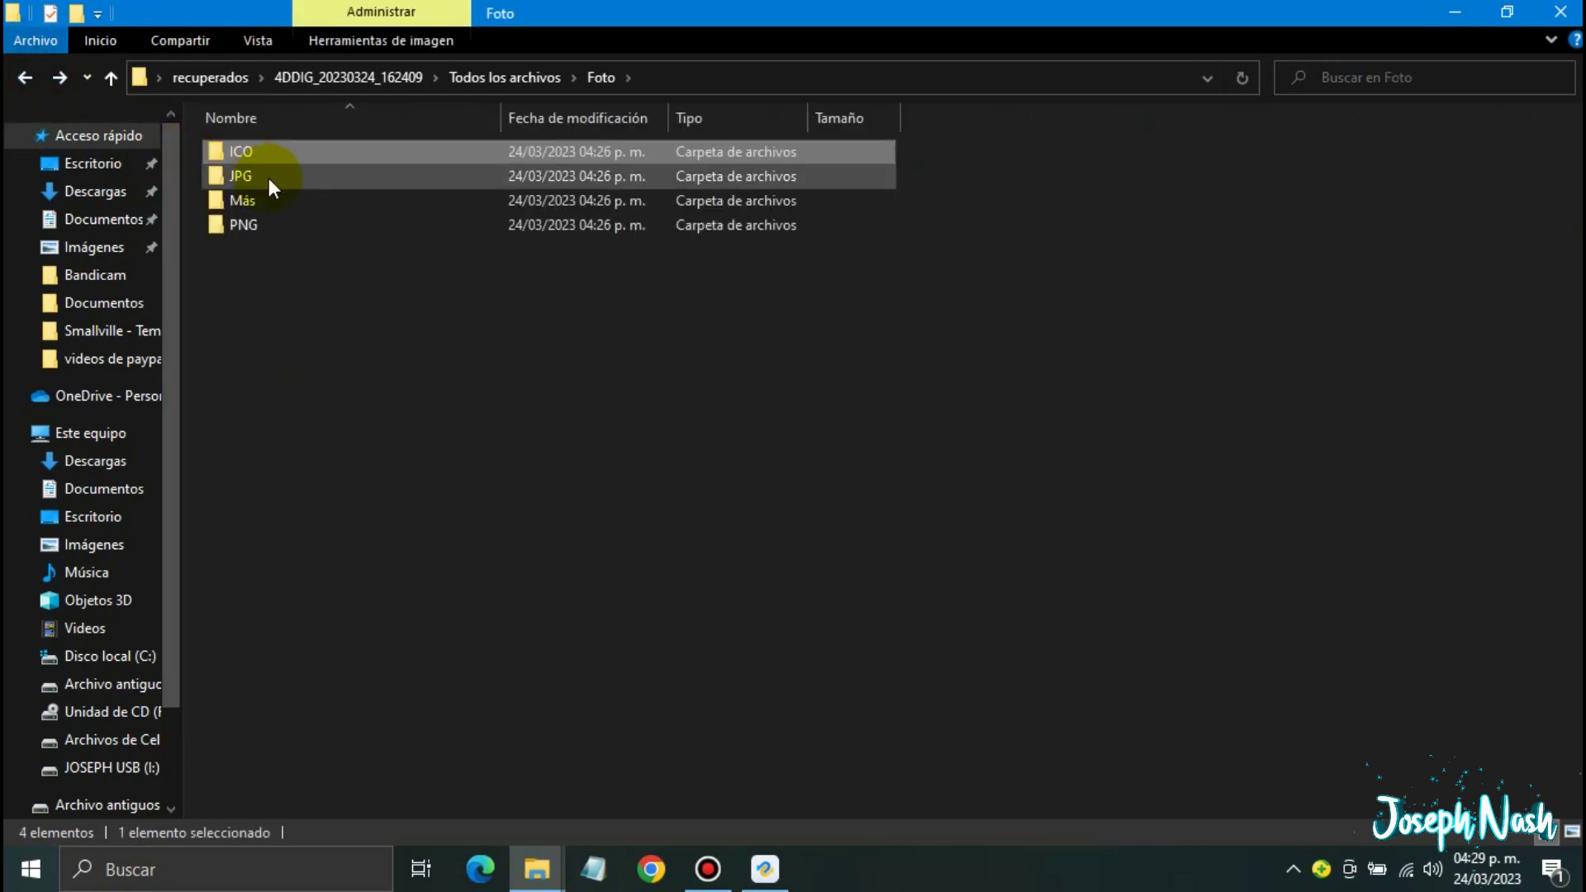
{"action": "double_click", "coordinate": [274, 176]}
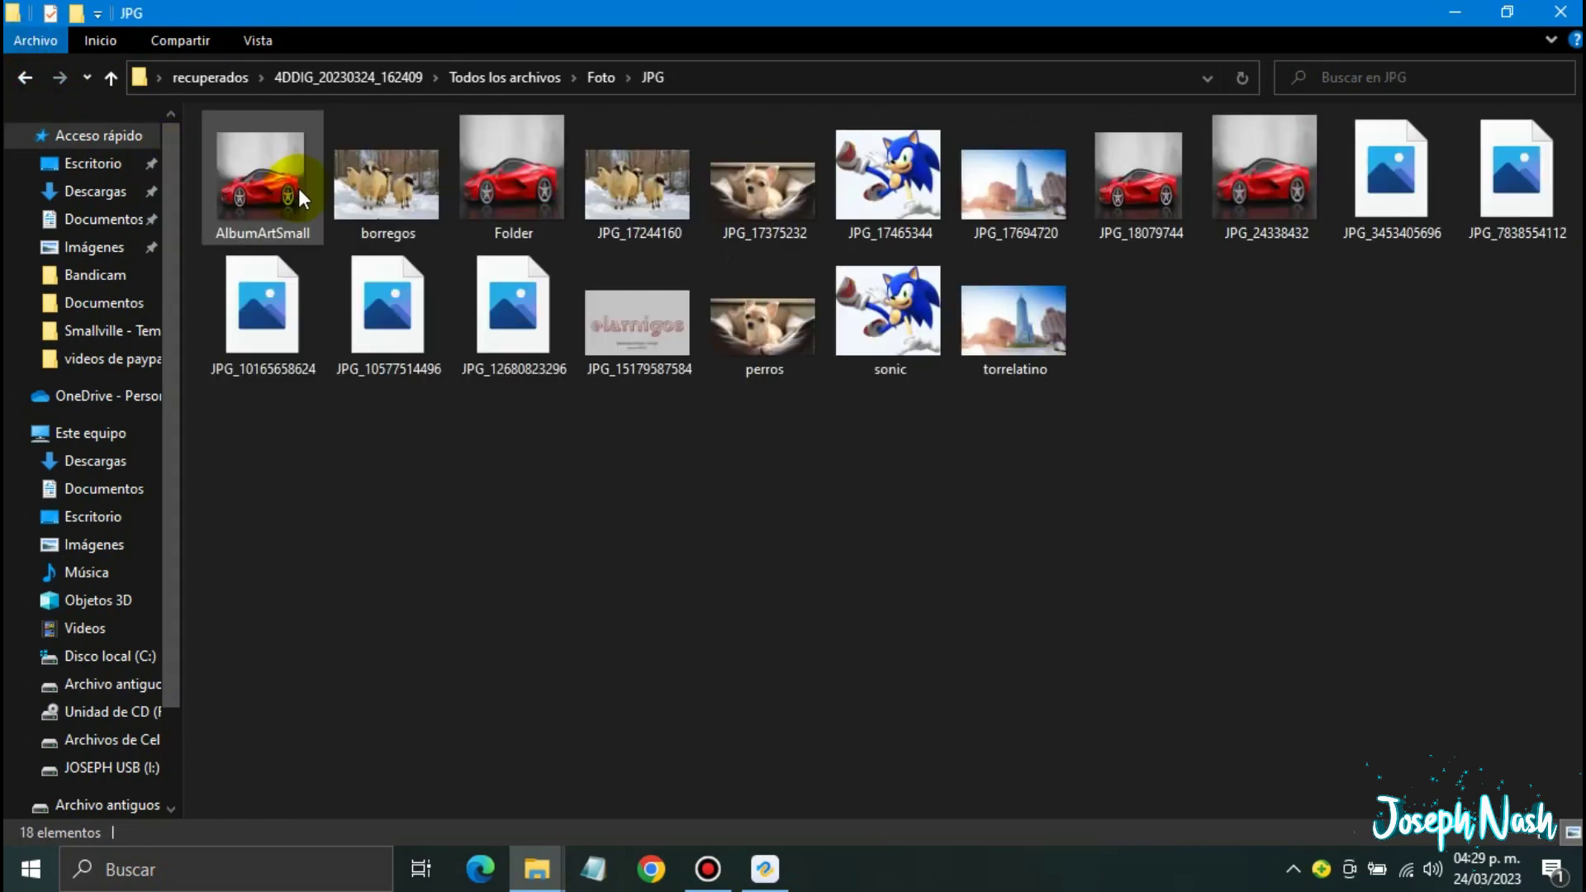
{"action": "left_click", "coordinate": [749, 214]}
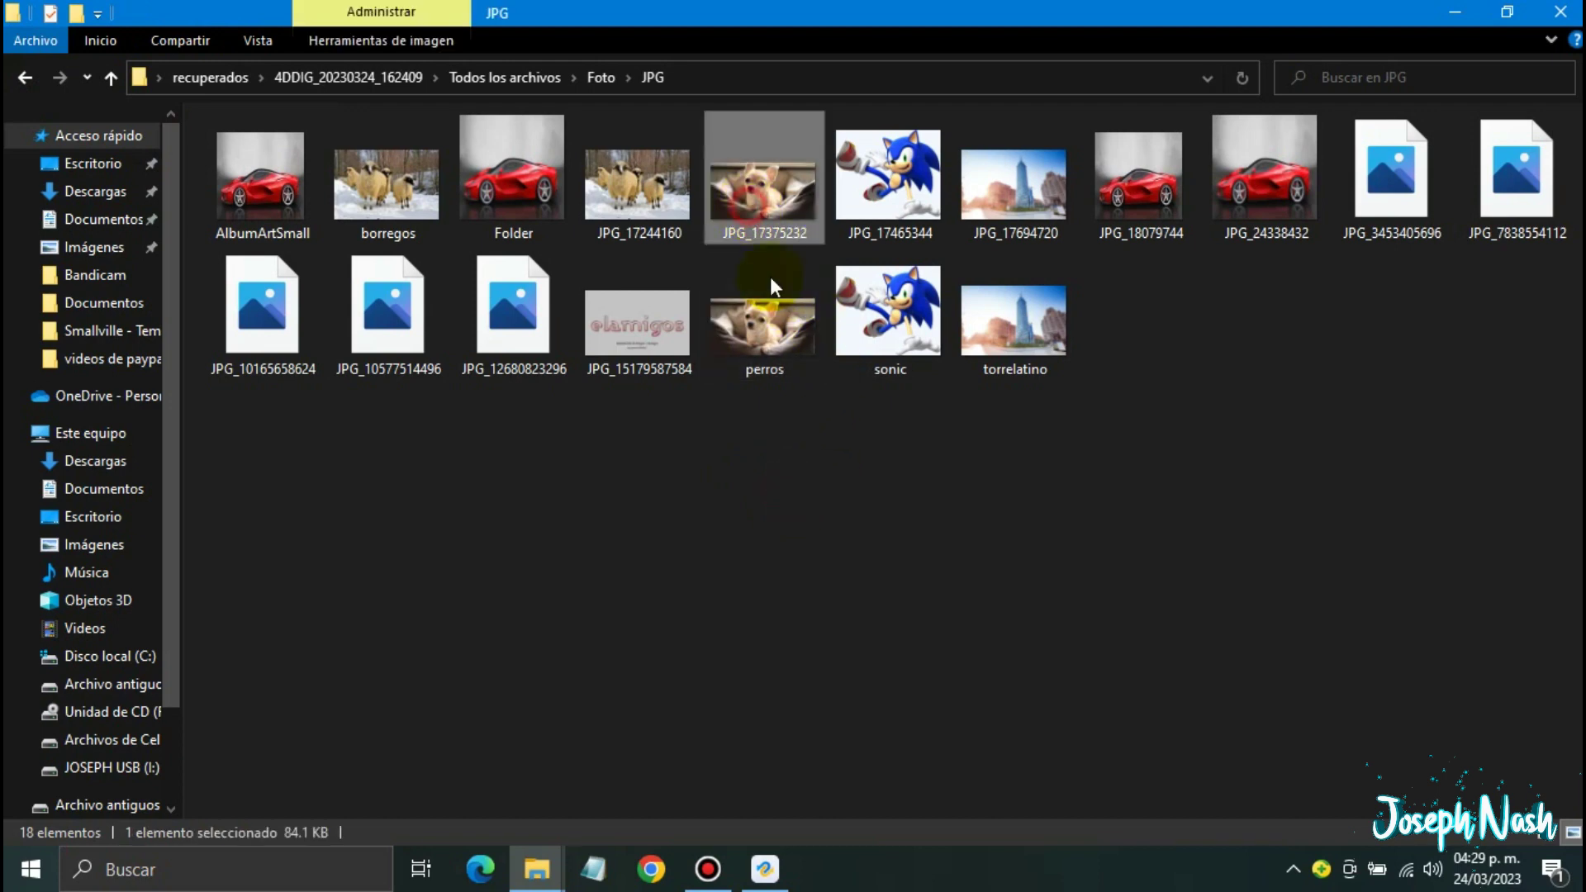
{"action": "left_click", "coordinate": [773, 339]}
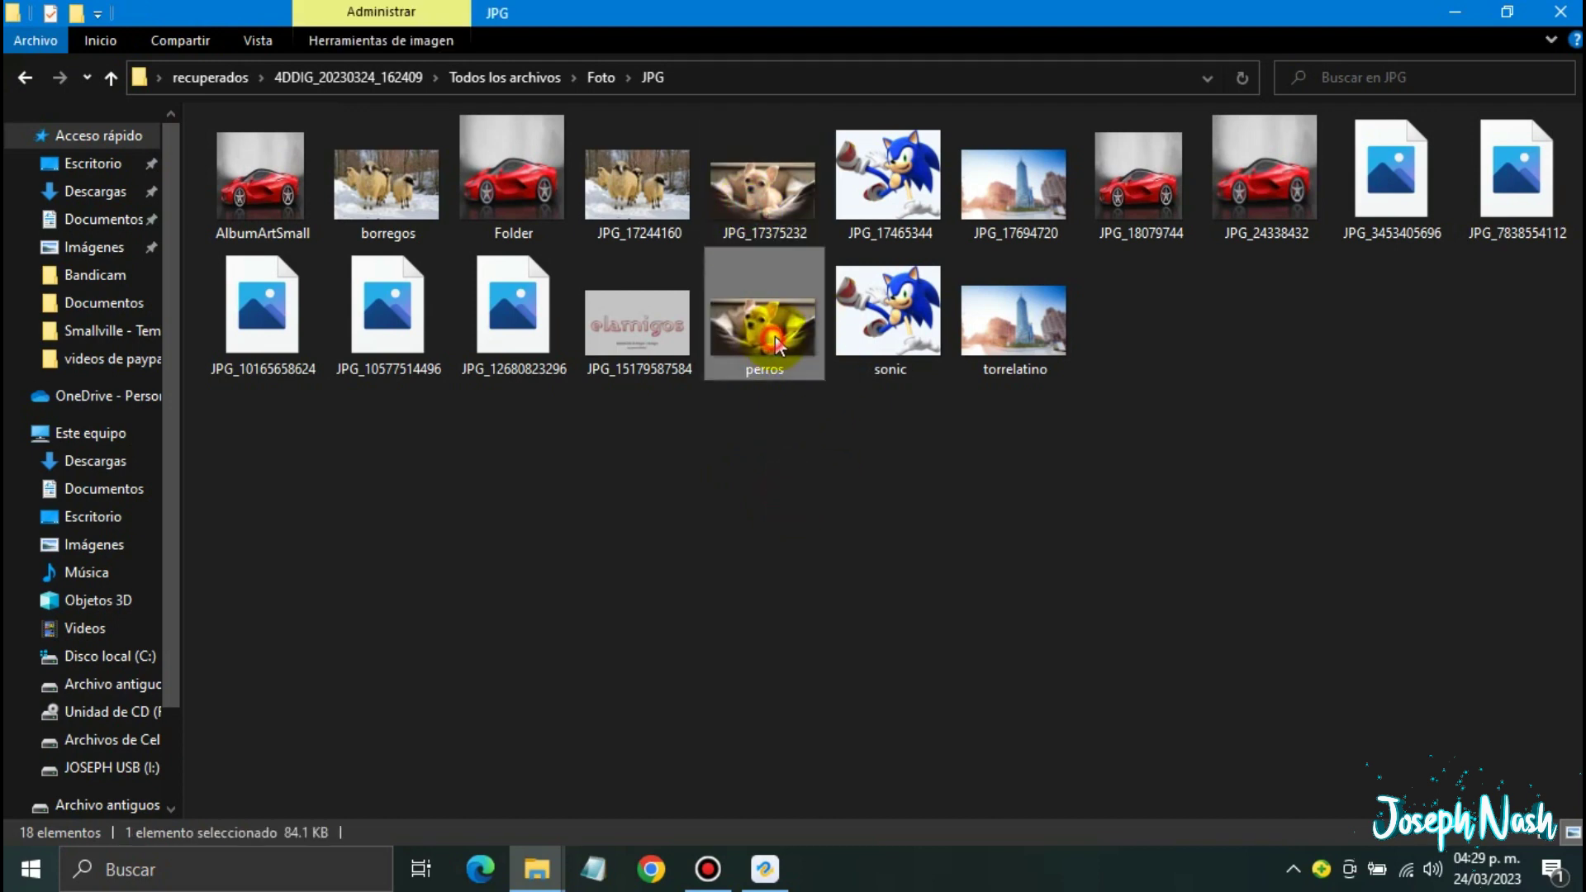
{"action": "left_click", "coordinate": [393, 228]}
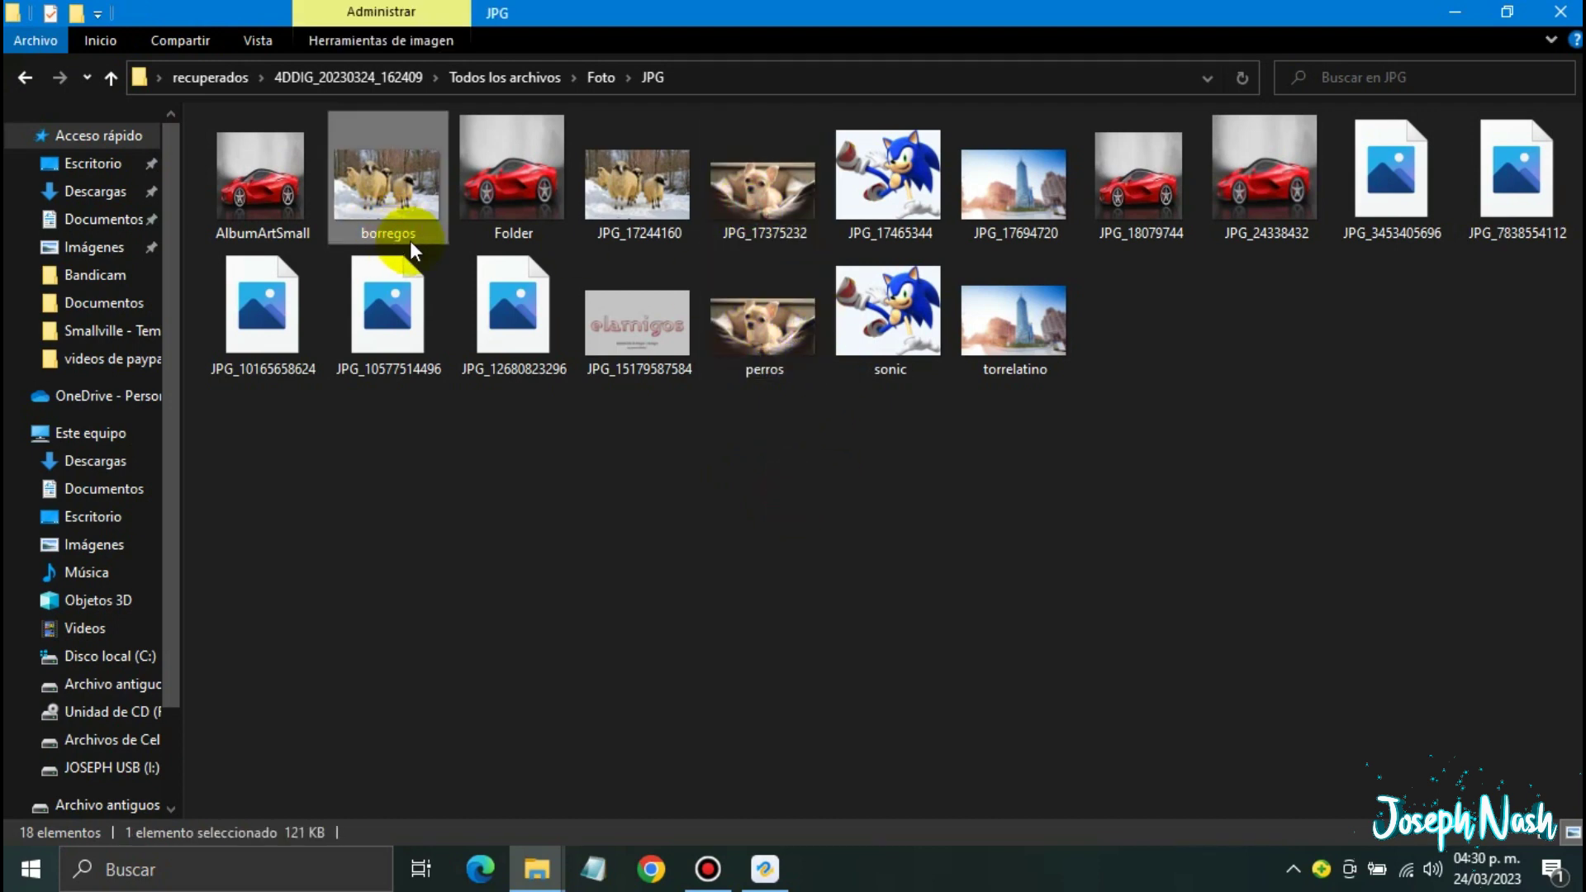
- Look through the recovered images in the Más and PNG subfolders of Foto
{"action": "key", "text": "BackSpace"}
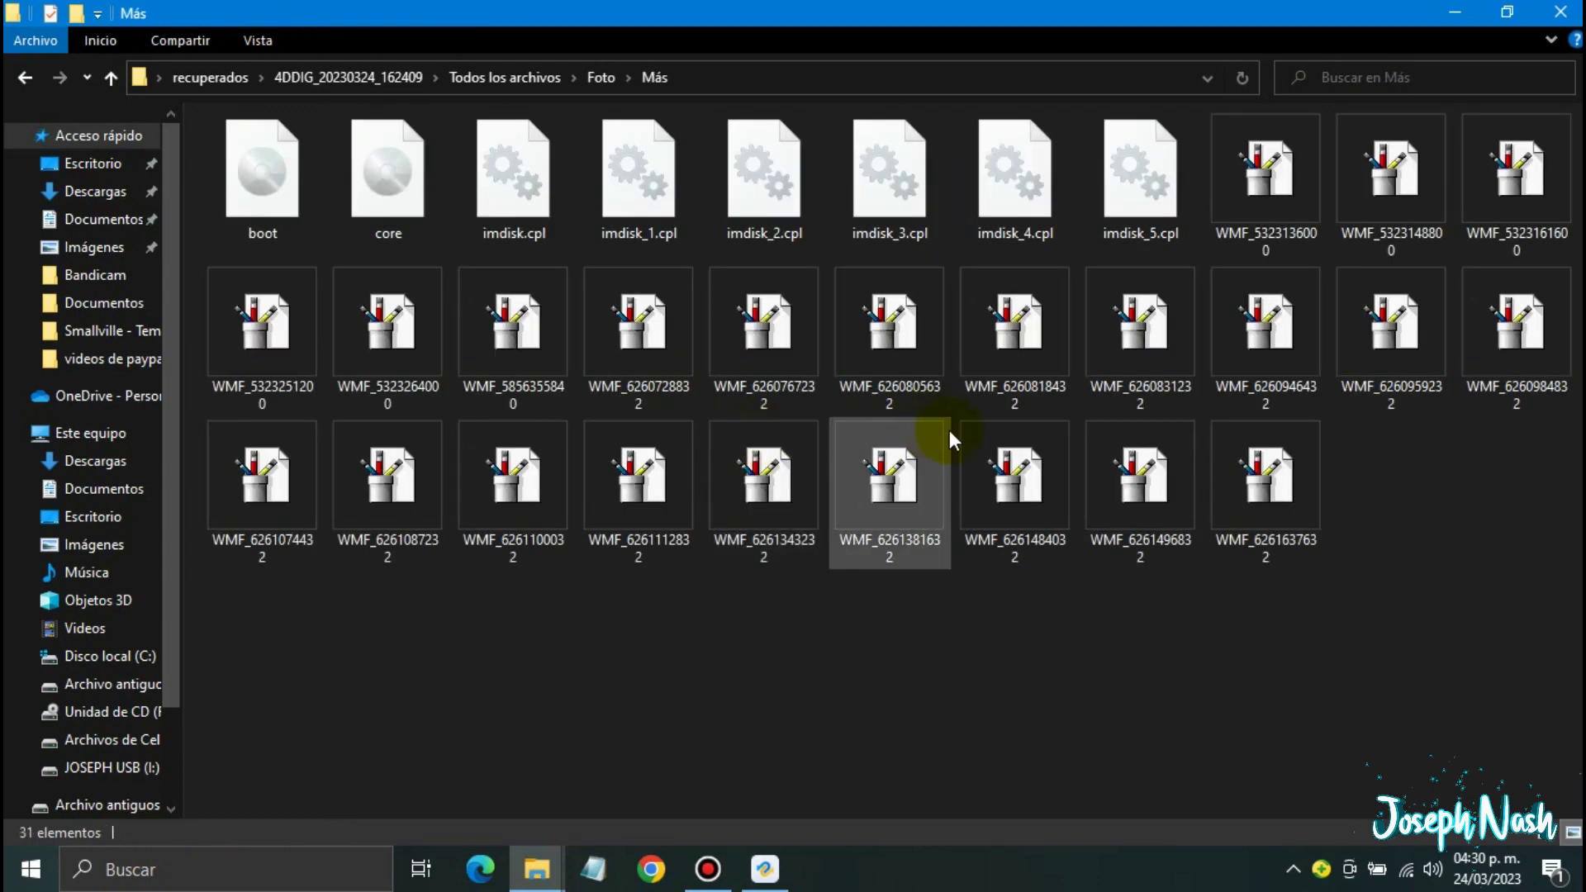
{"action": "left_click", "coordinate": [1370, 618]}
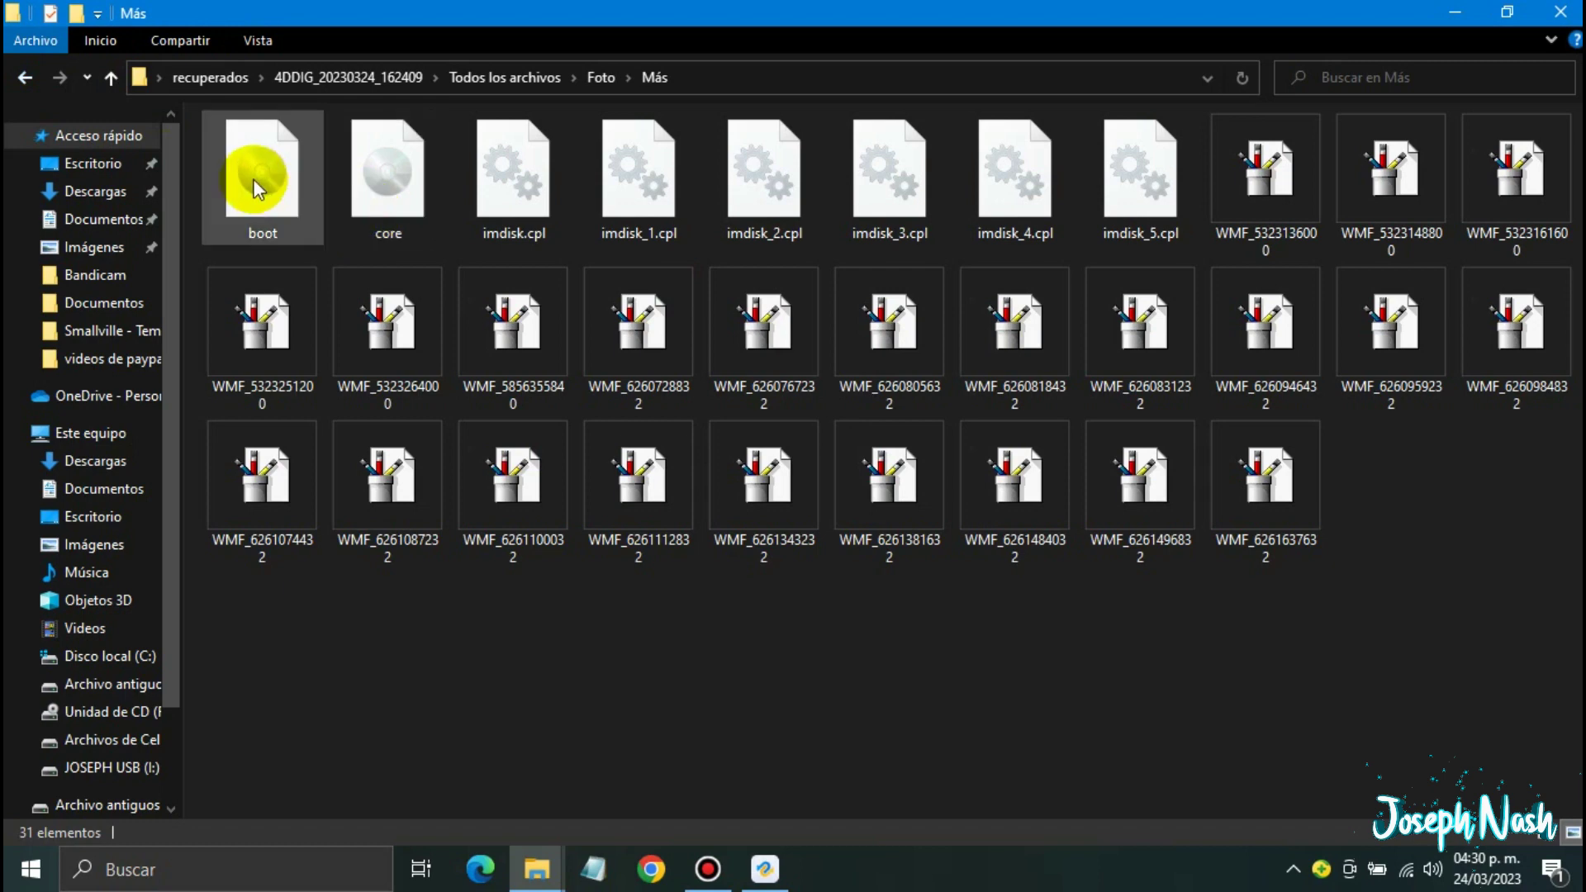
{"action": "left_click", "coordinate": [32, 79]}
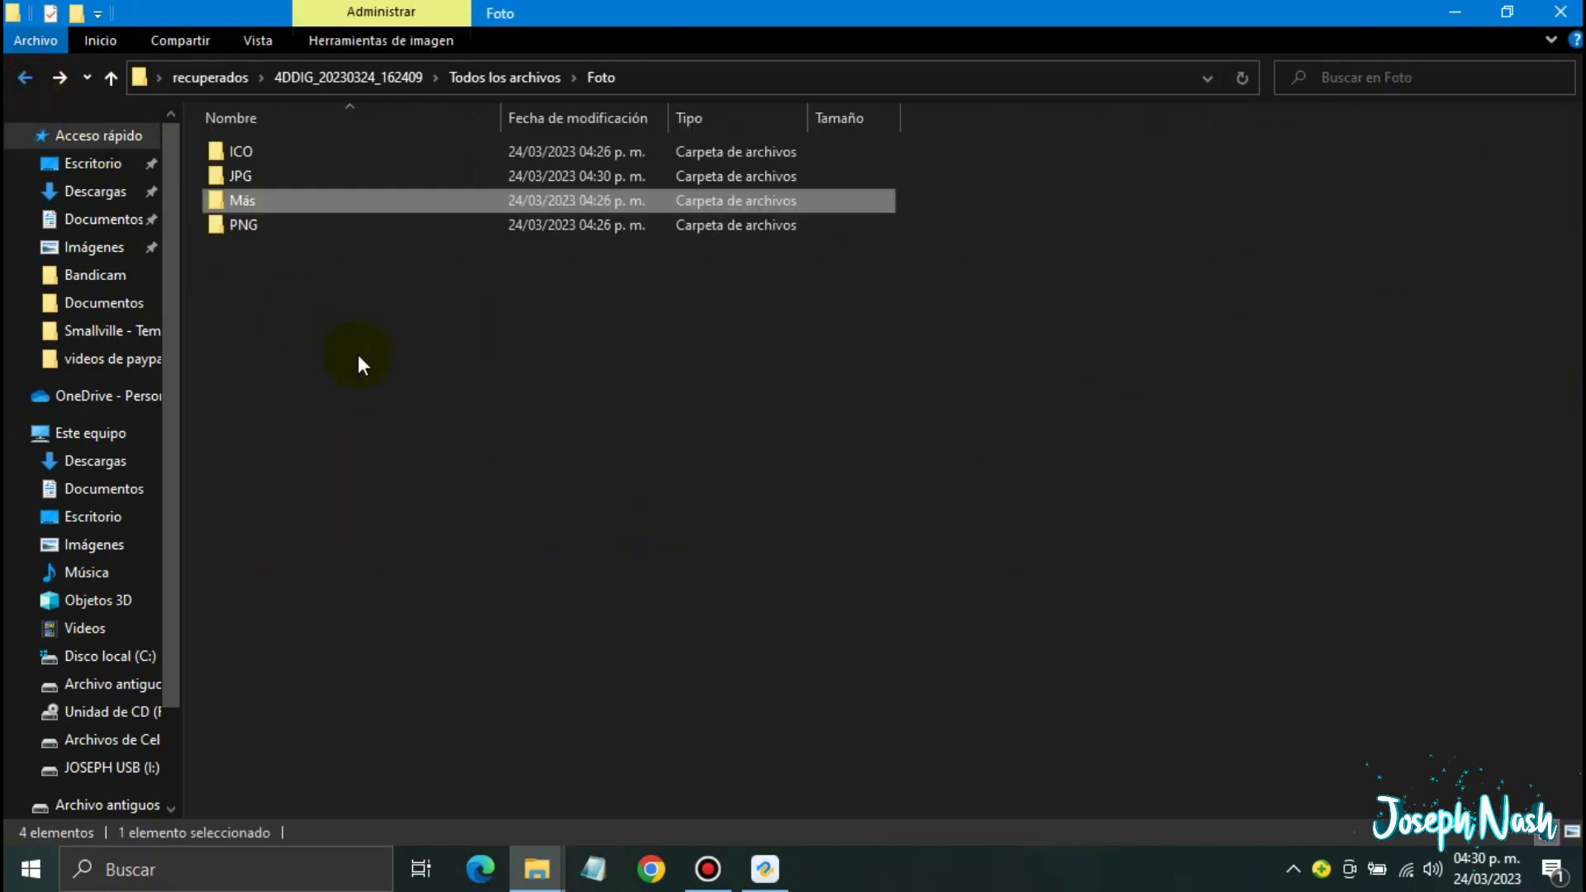
{"action": "double_click", "coordinate": [237, 225]}
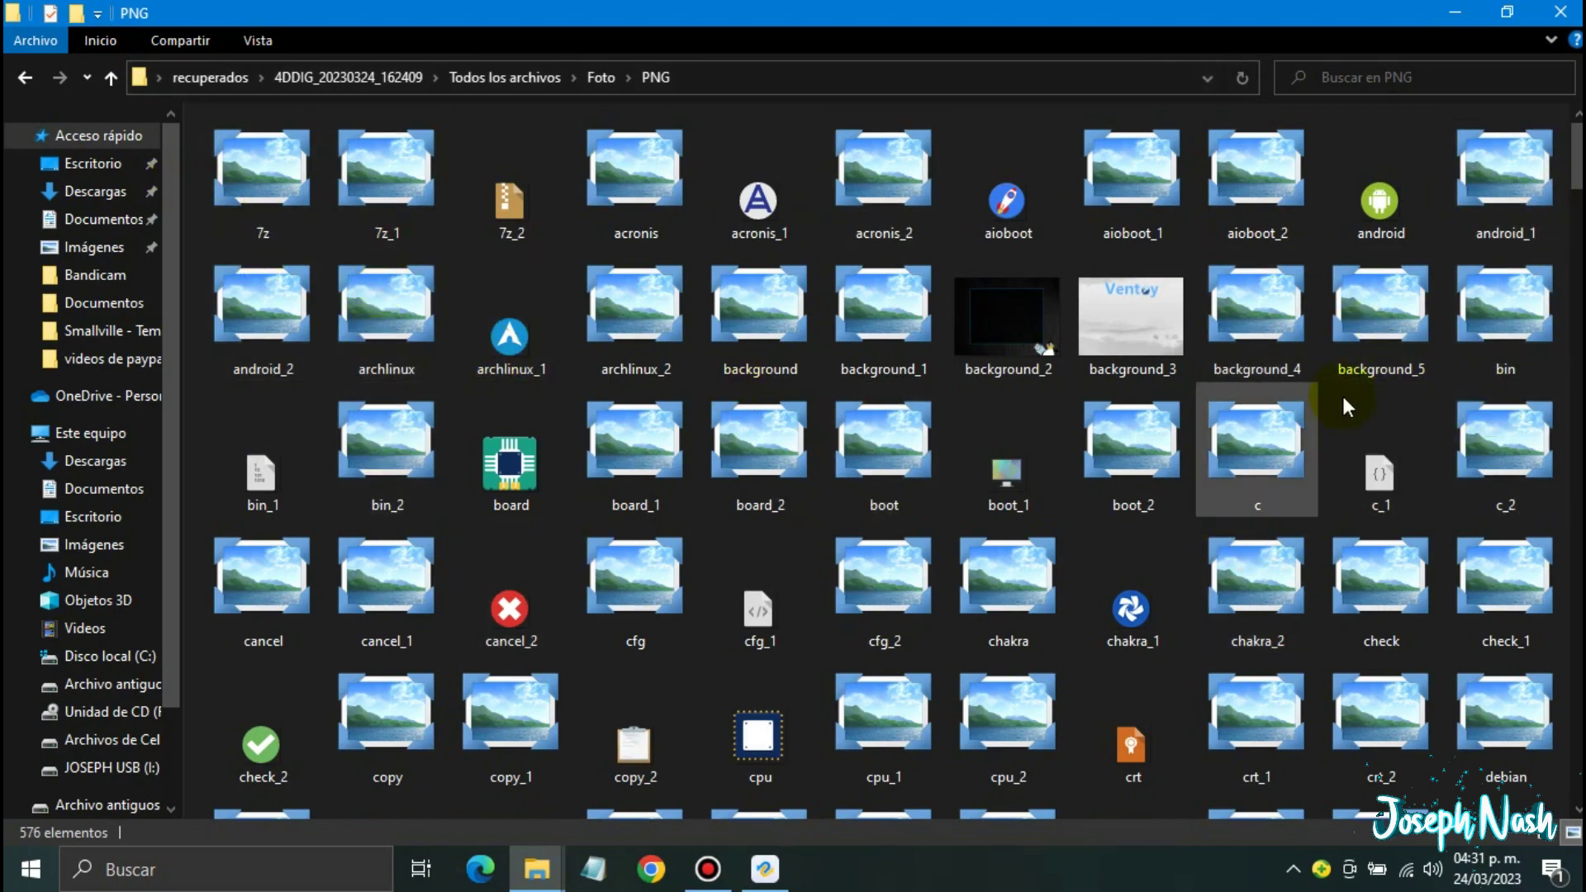
{"action": "scroll", "coordinate": [1445, 404], "scroll_direction": "down", "scroll_amount": 4}
- Open the MP4 folder inside Vídeo and play both recovered videos to check them, closing the player when done
{"action": "left_click", "coordinate": [505, 77]}
{"action": "left_click", "coordinate": [248, 224]}
{"action": "double_click", "coordinate": [254, 230]}
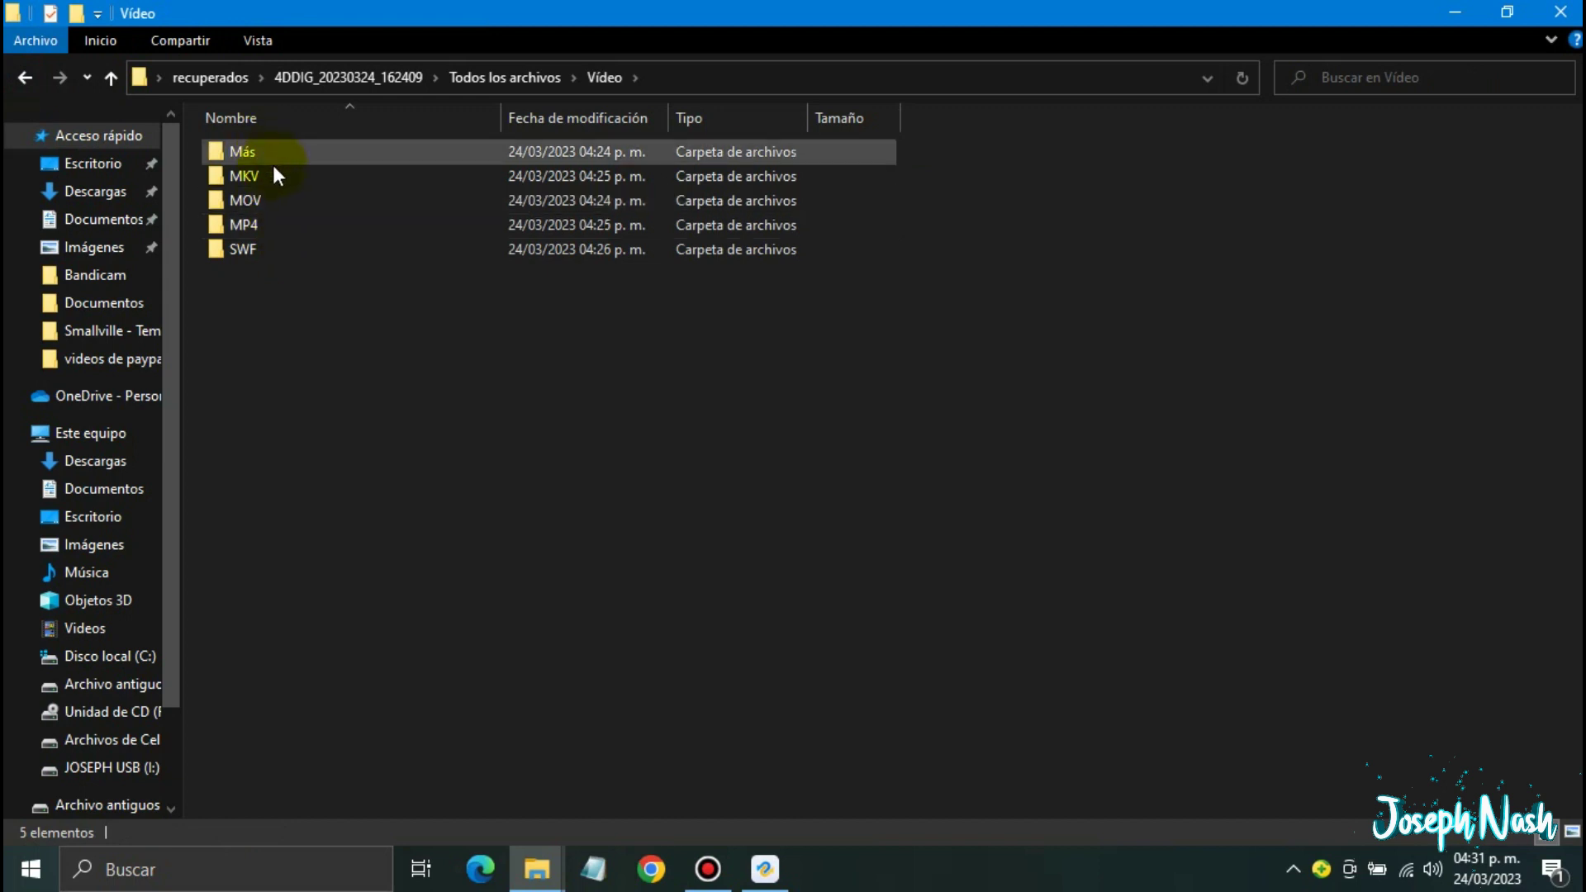
{"action": "double_click", "coordinate": [254, 227]}
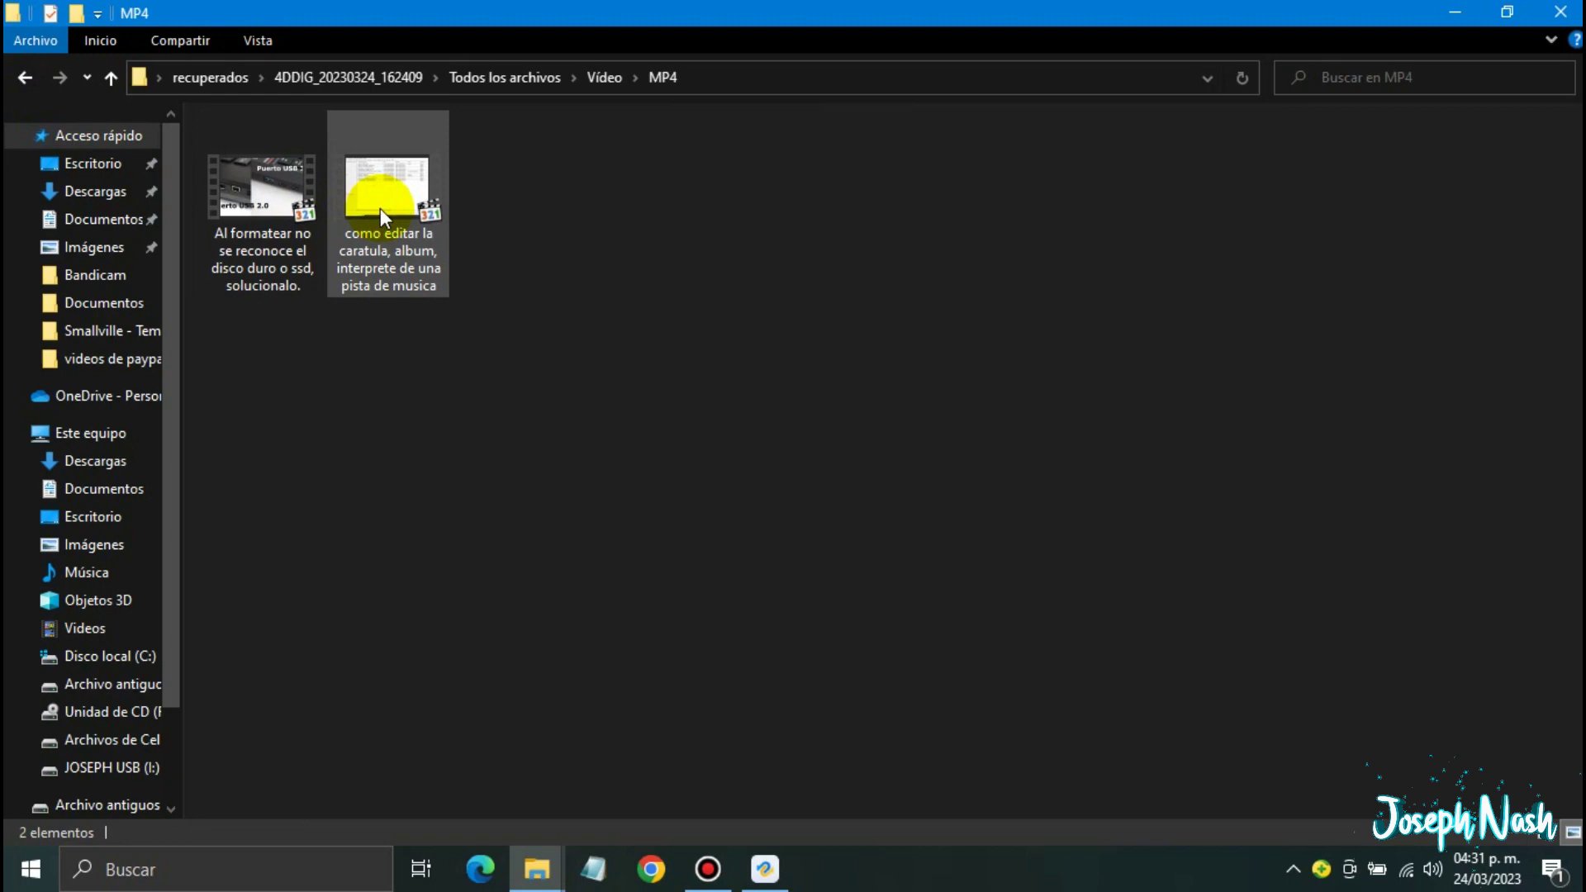
{"action": "left_click", "coordinate": [258, 202]}
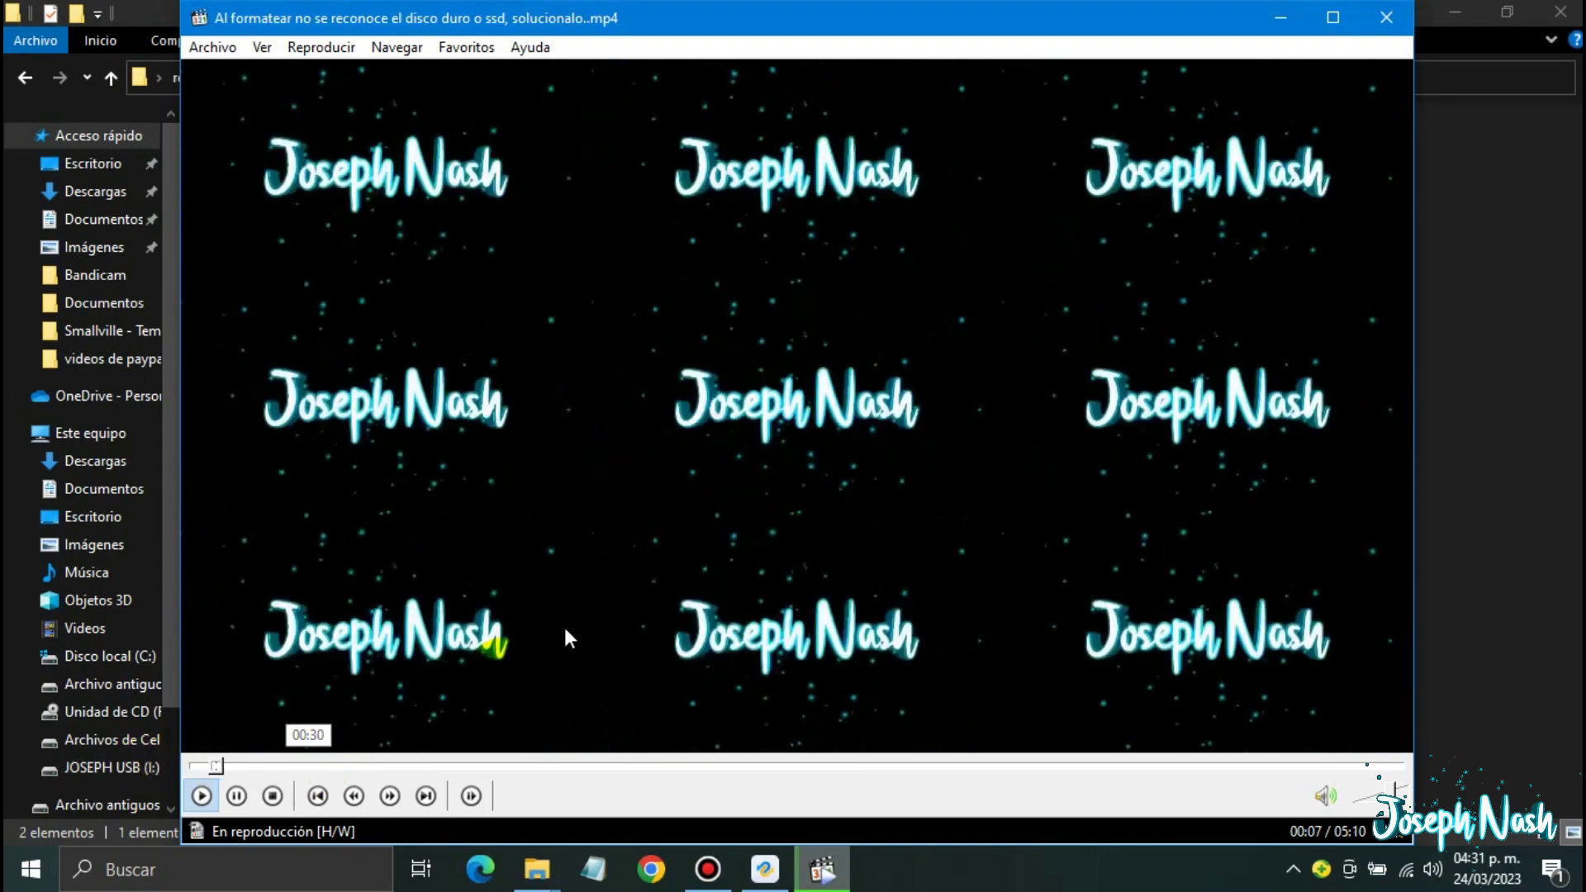
{"action": "double_click", "coordinate": [430, 231]}
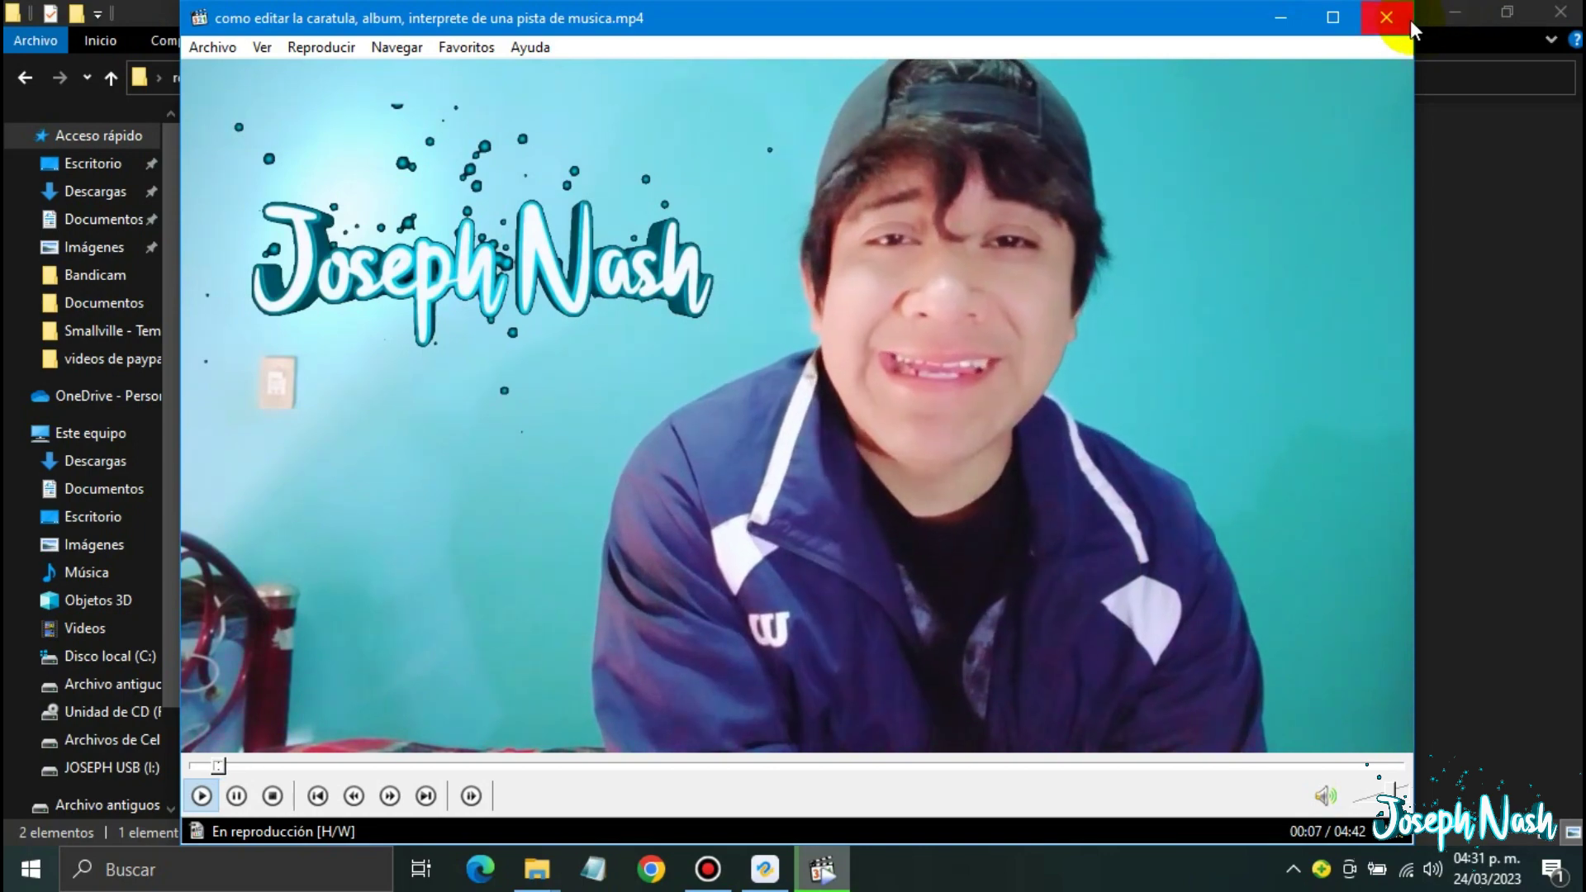
{"action": "left_click", "coordinate": [1406, 18]}
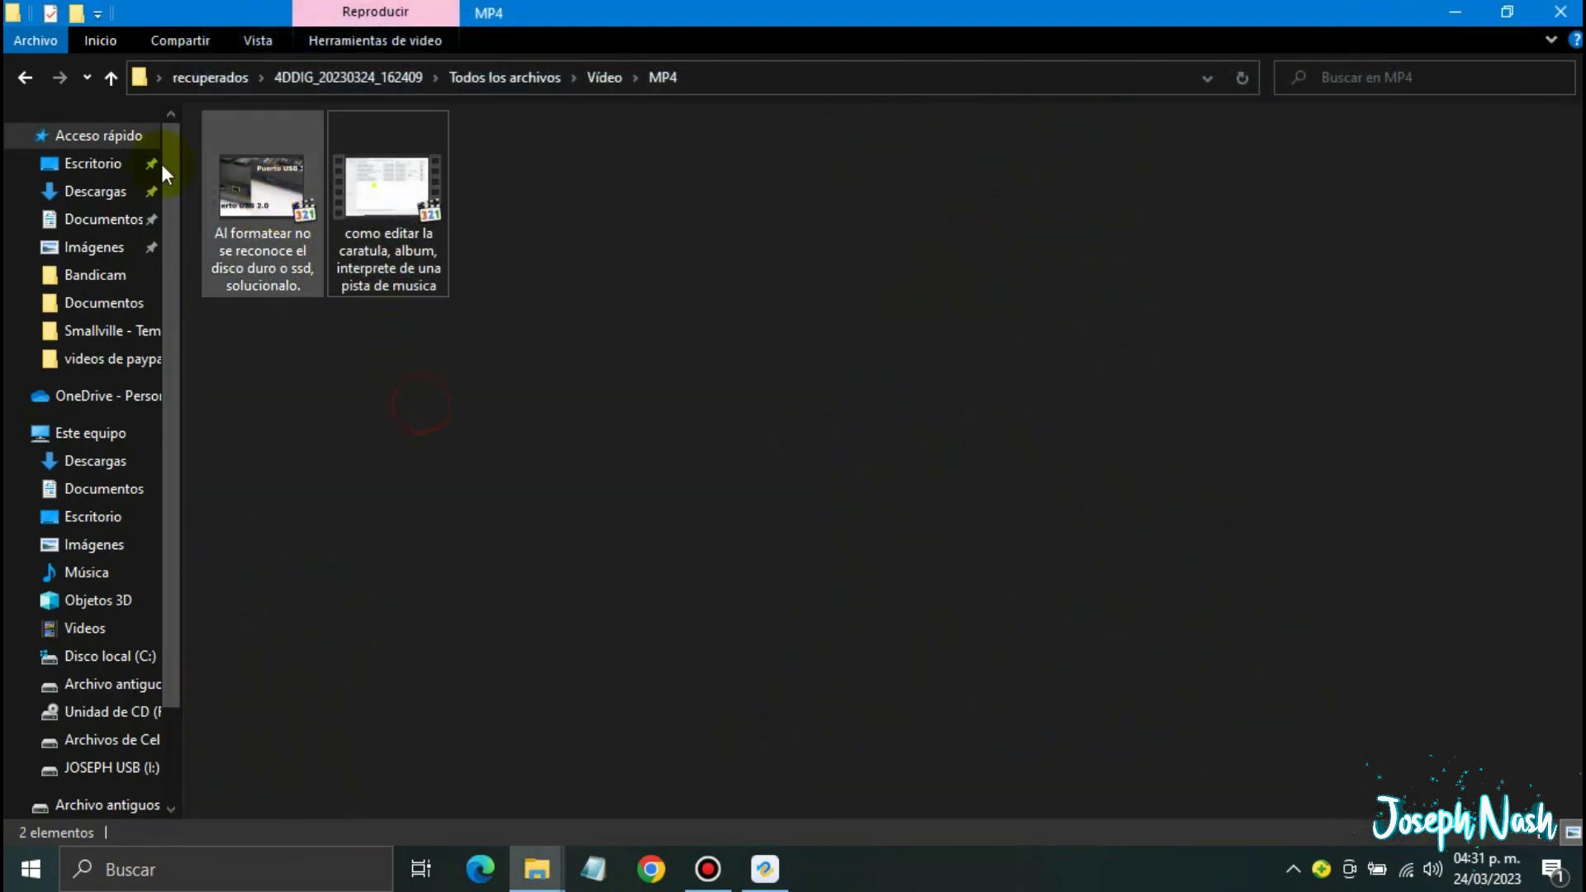
- Return to the Todos los archivos folder and minimize the window to reach the desktop
{"action": "left_click", "coordinate": [25, 77]}
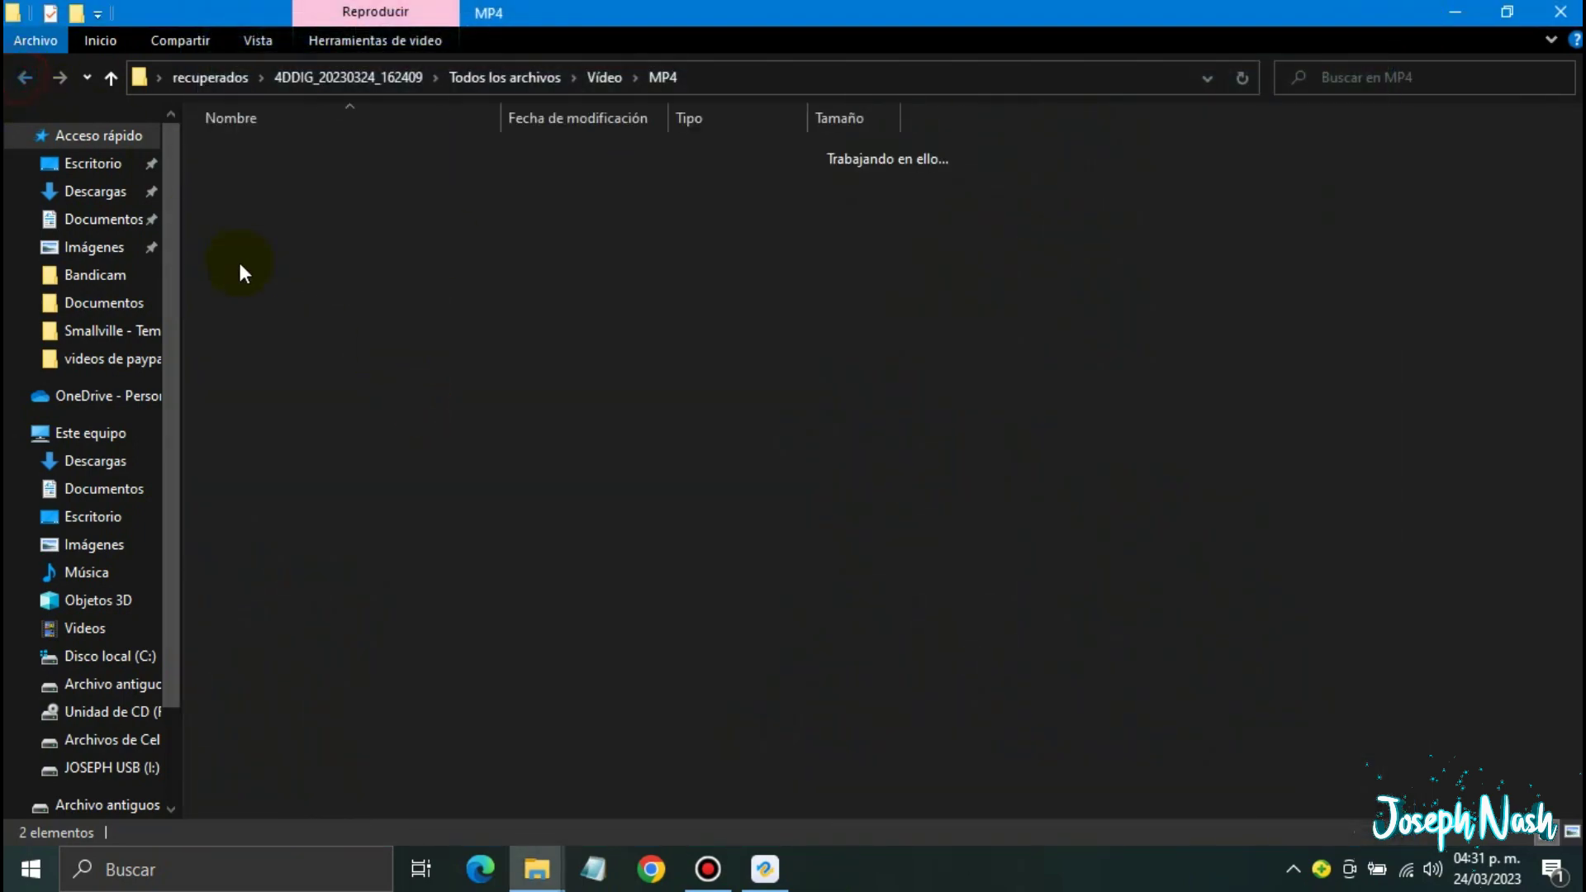
{"action": "left_click", "coordinate": [23, 78]}
{"action": "left_click", "coordinate": [547, 453]}
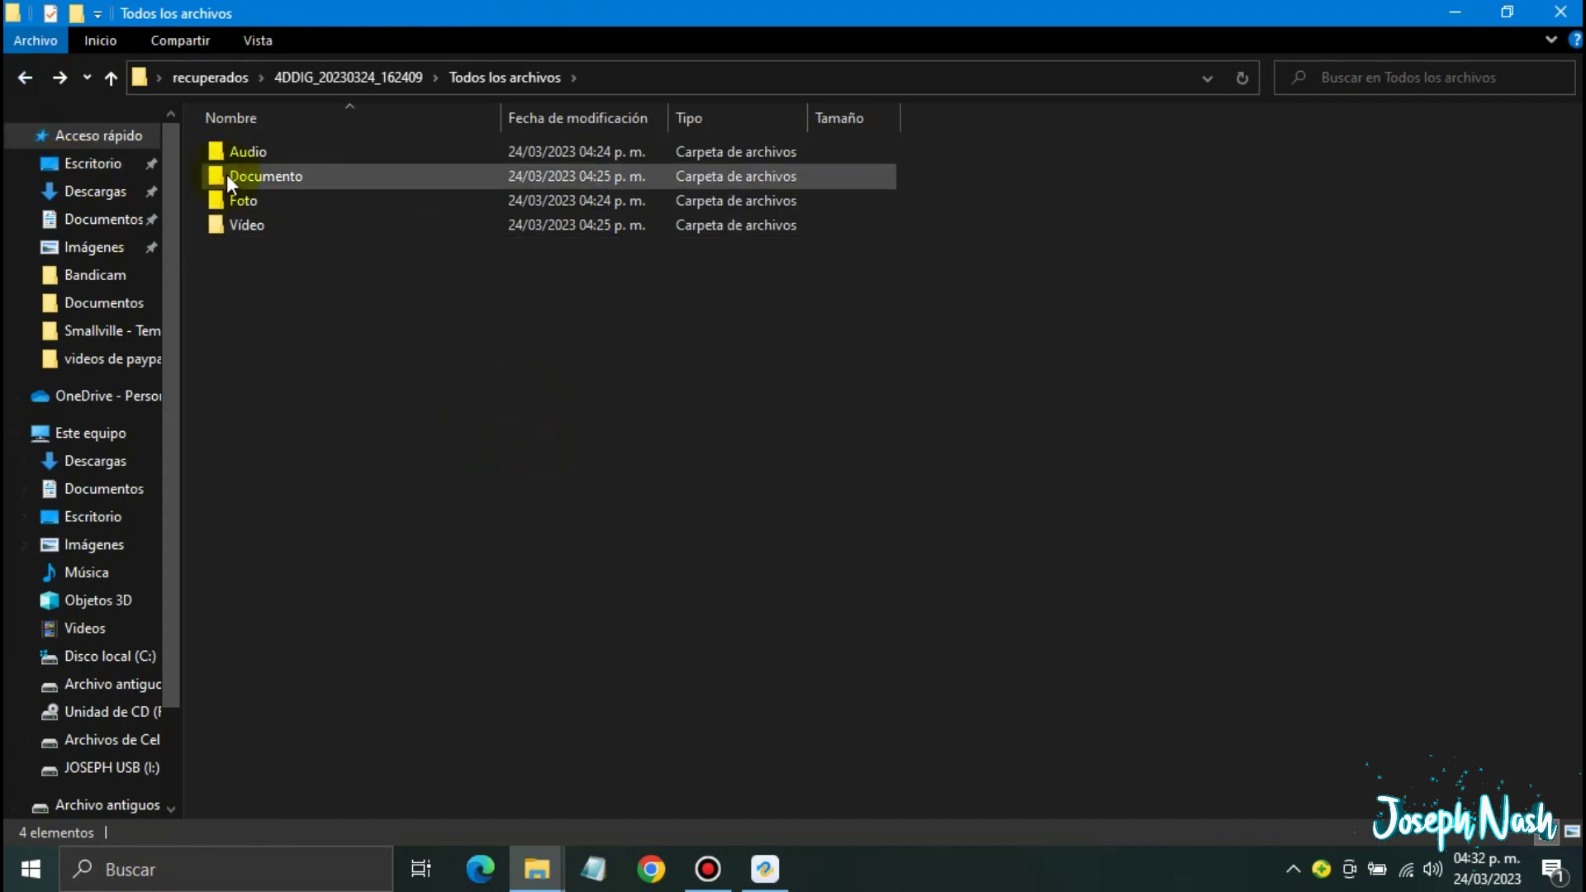
{"action": "left_click", "coordinate": [1456, 13]}
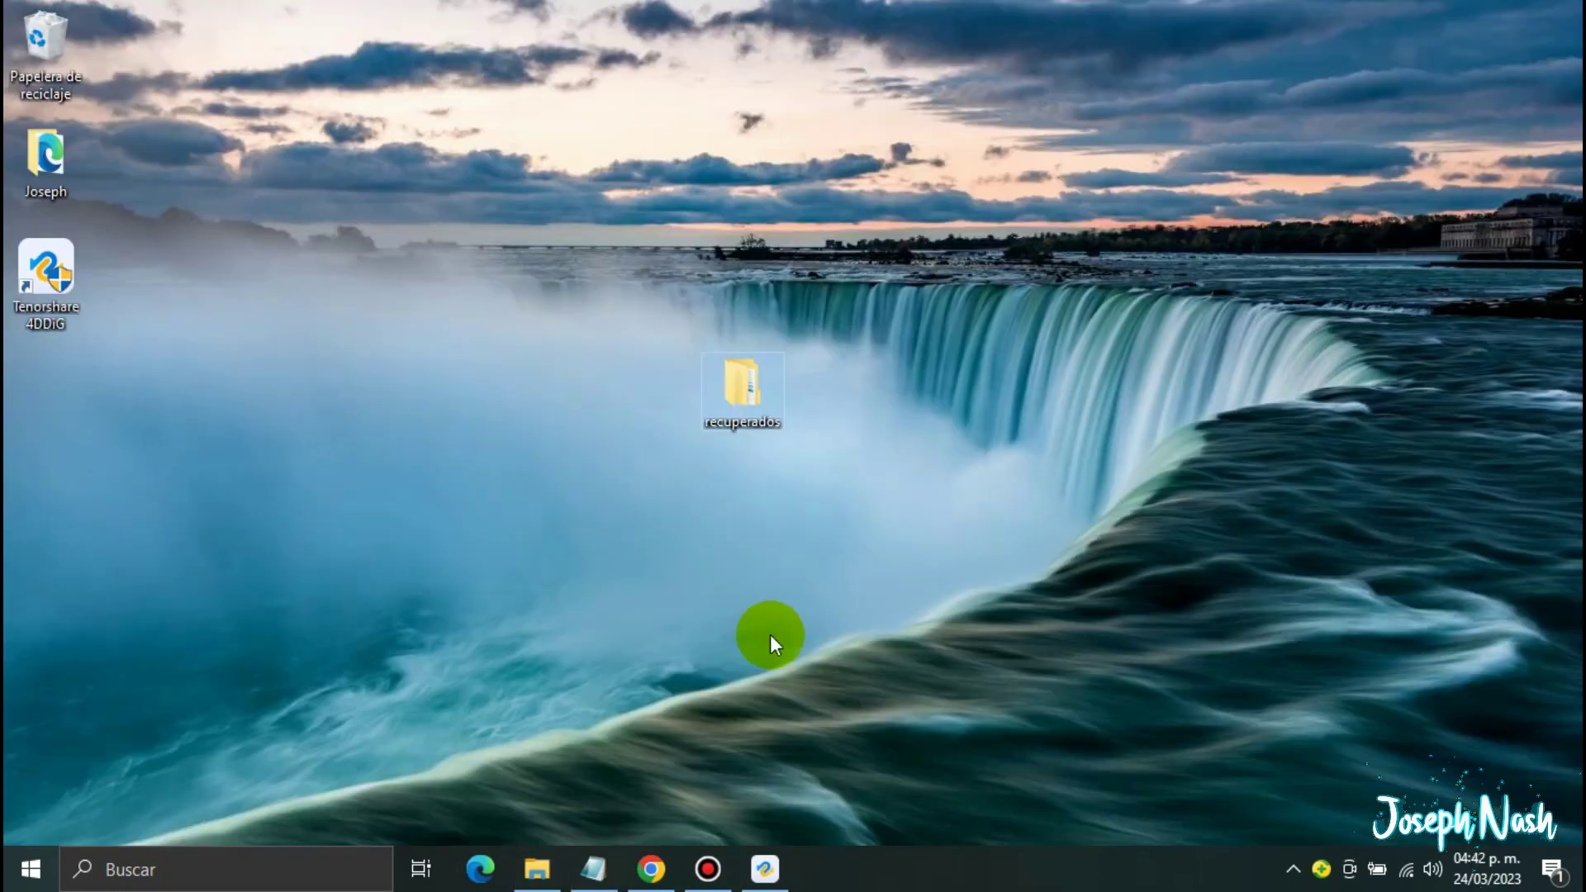
- Switch to Chrome and review the 4DDiG Windows Data Recovery page, including its address, download options and data loss scenarios
{"action": "left_click", "coordinate": [657, 870]}
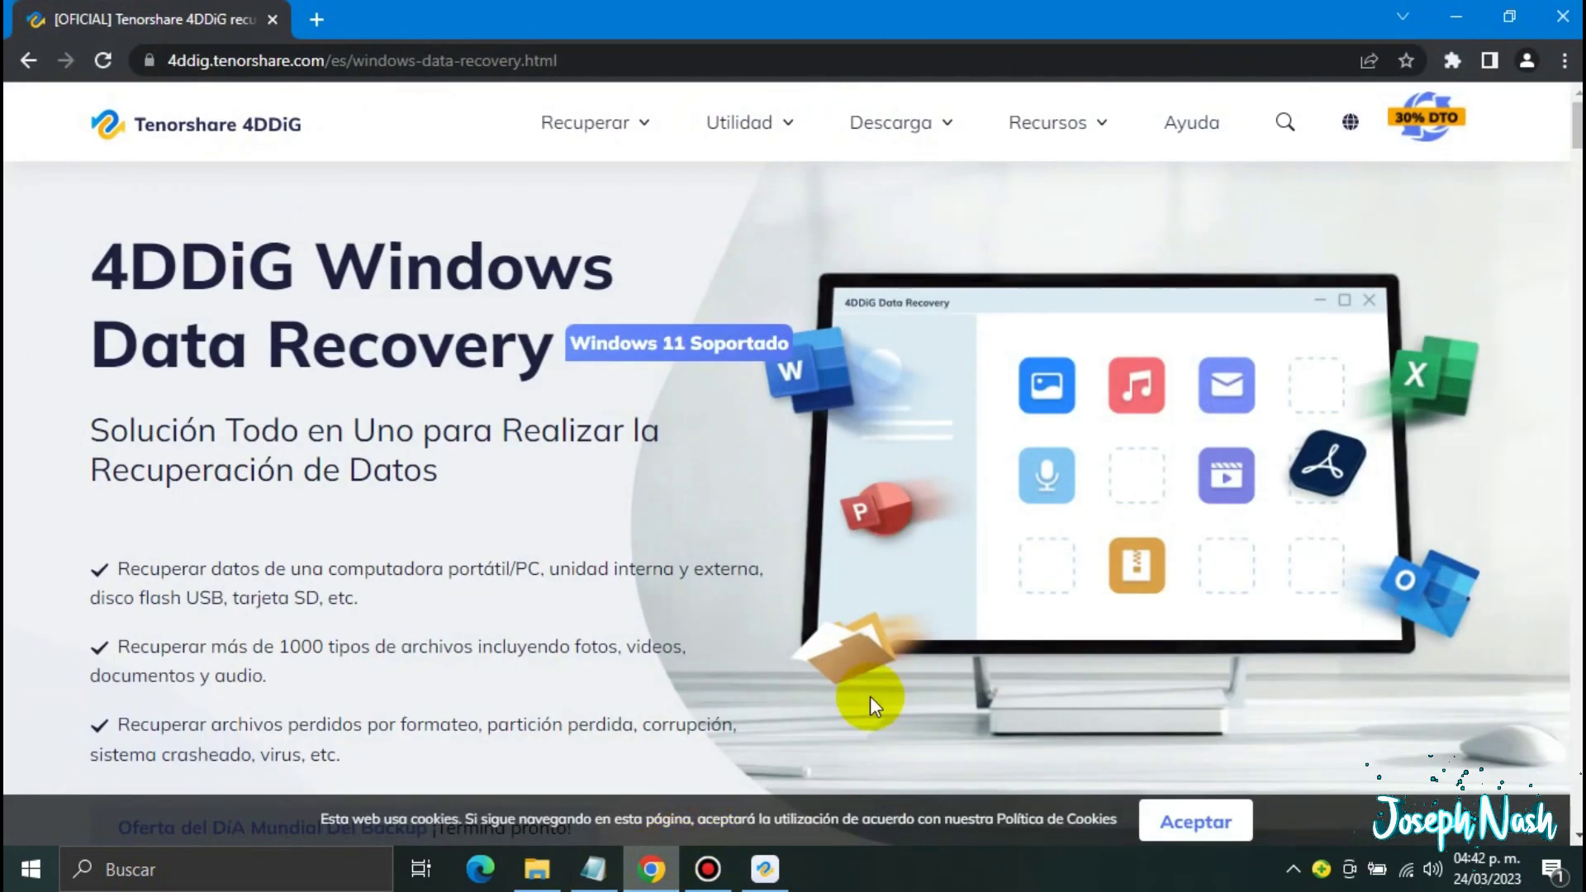
{"action": "left_click", "coordinate": [620, 53]}
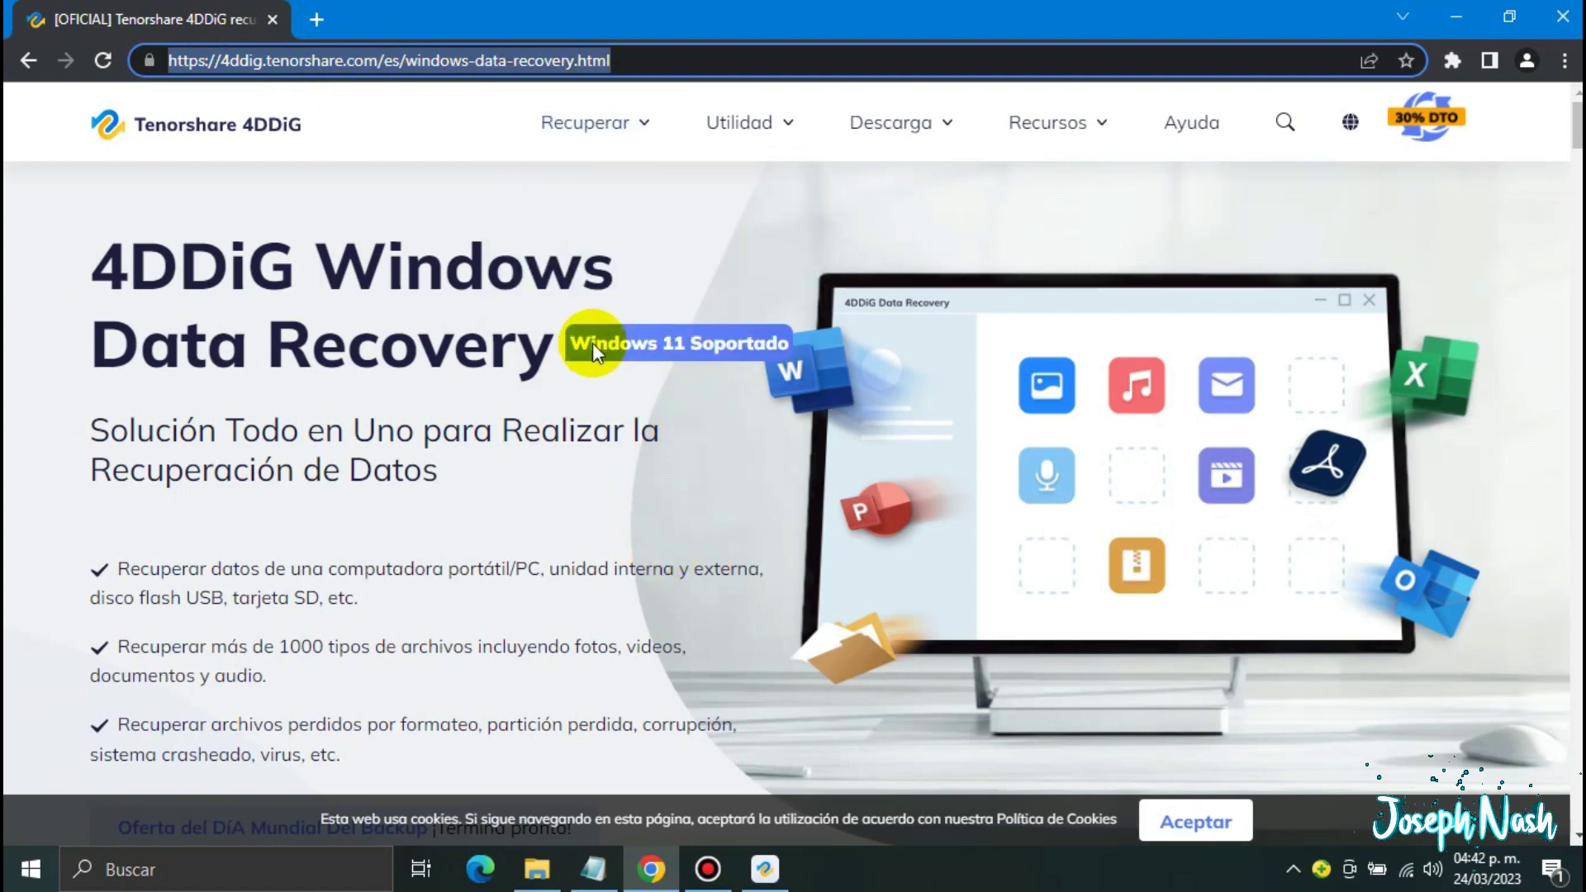
{"action": "scroll", "coordinate": [686, 537], "scroll_direction": "down", "scroll_amount": 8}
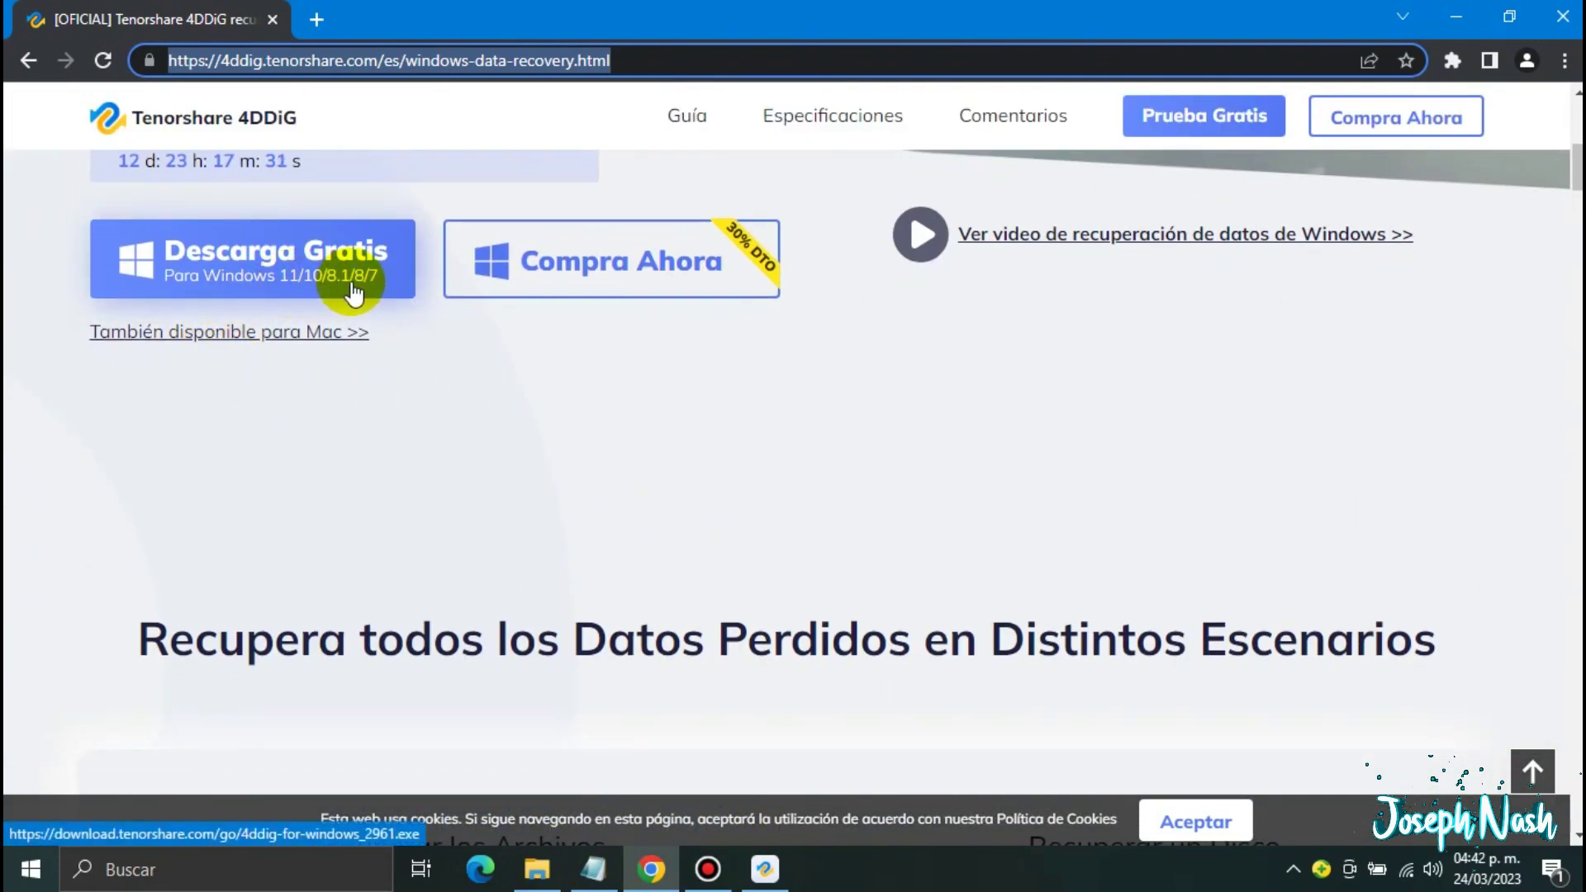
{"action": "scroll", "coordinate": [1042, 514], "scroll_direction": "up", "scroll_amount": 1}
{"action": "scroll", "coordinate": [1057, 517], "scroll_direction": "up", "scroll_amount": 4}
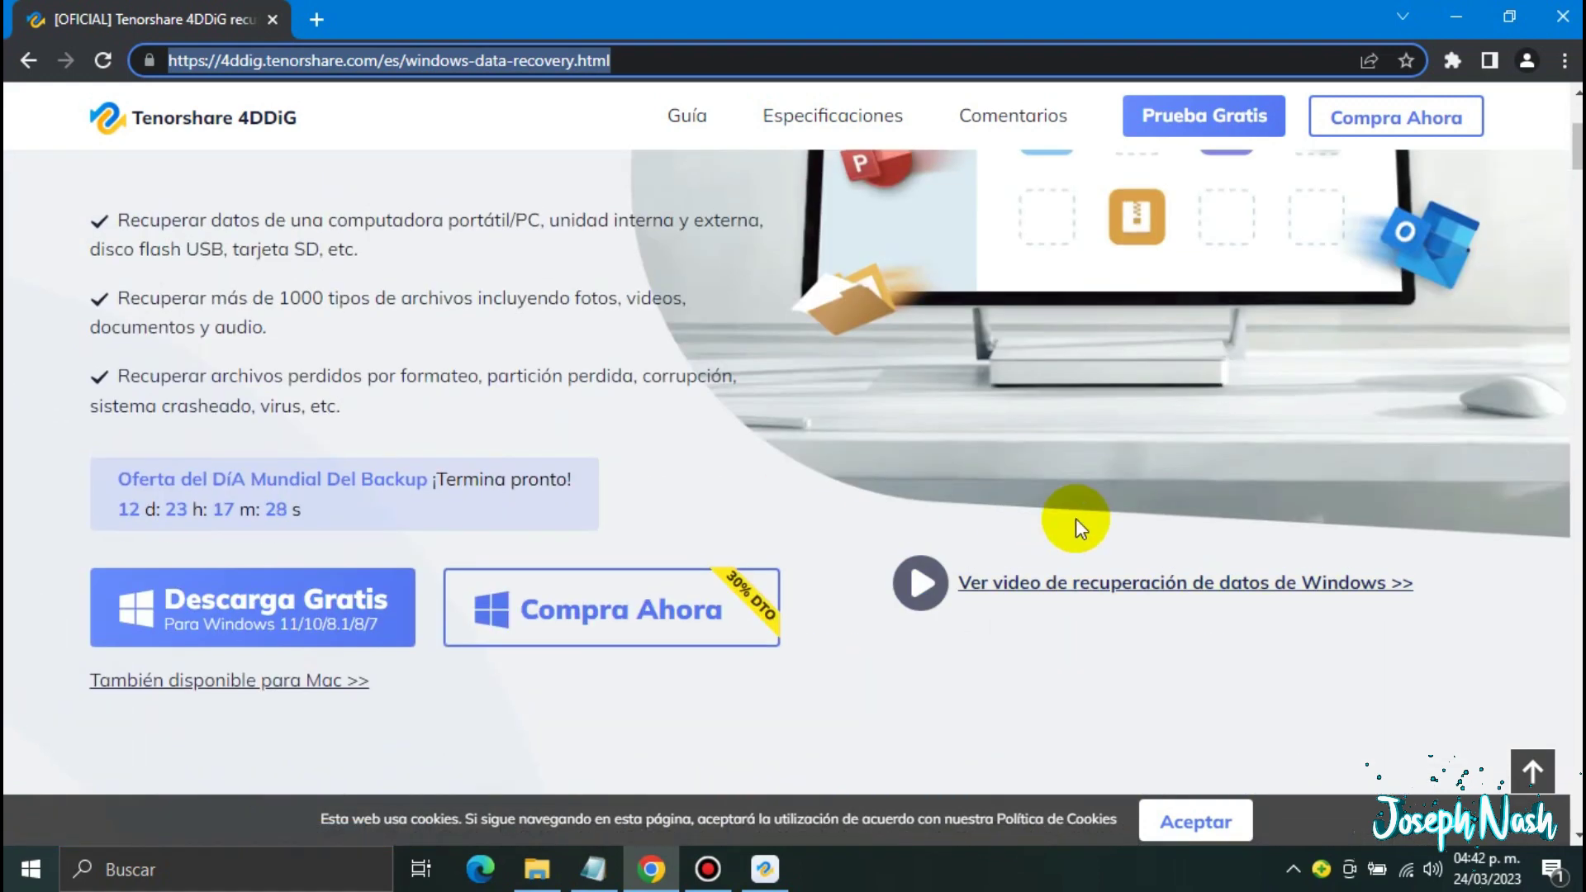
{"action": "scroll", "coordinate": [1076, 519], "scroll_direction": "down", "scroll_amount": 4}
{"action": "scroll", "coordinate": [1404, 575], "scroll_direction": "down", "scroll_amount": 4}
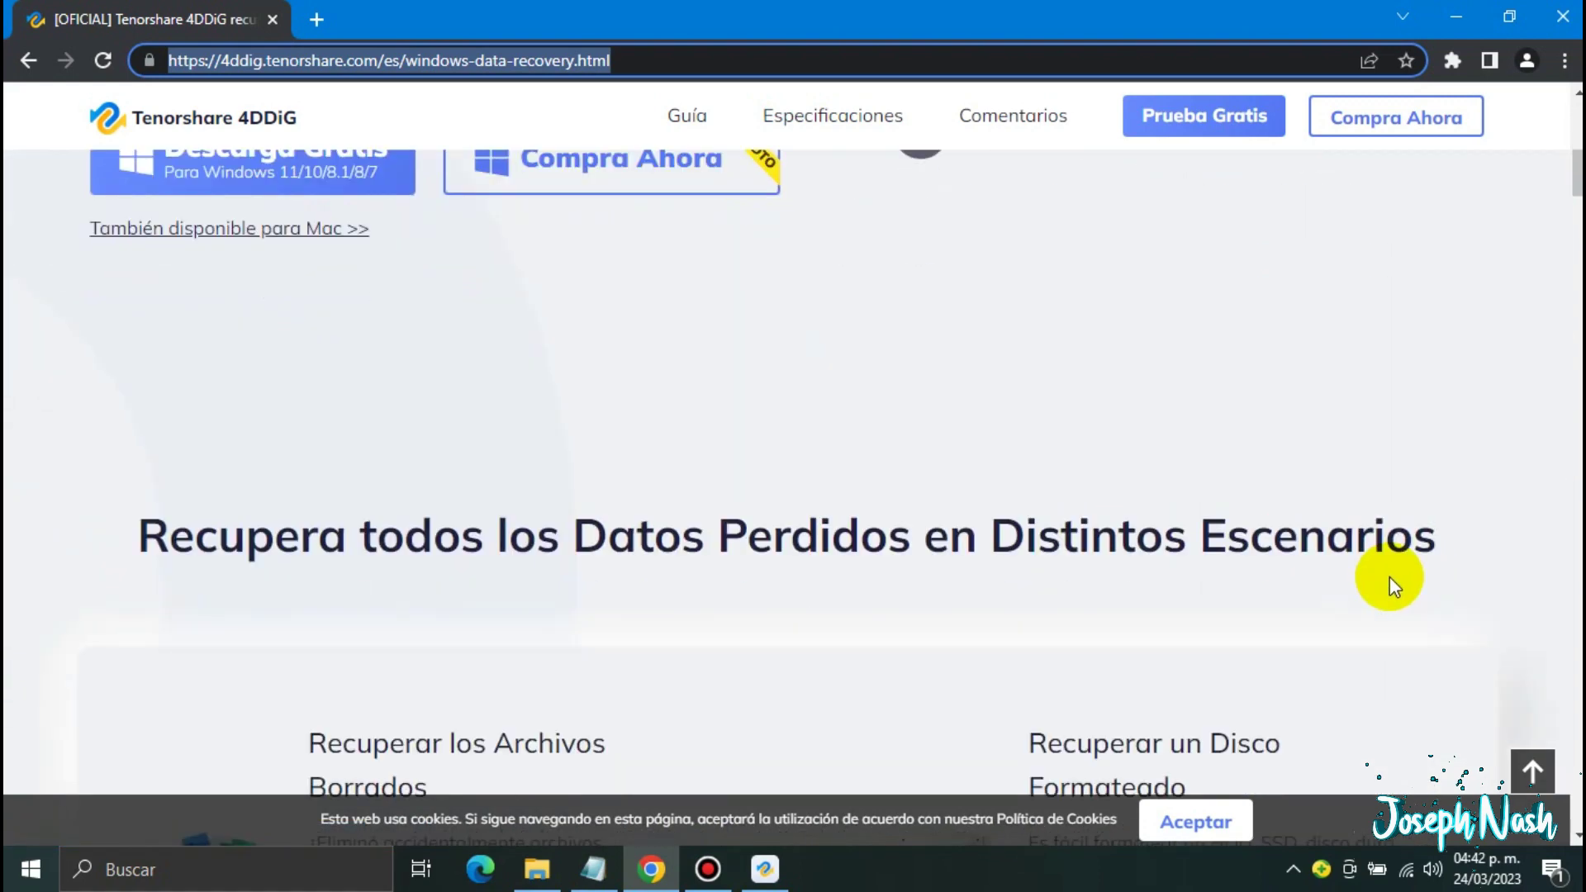
{"action": "scroll", "coordinate": [1310, 423], "scroll_direction": "down", "scroll_amount": 2}
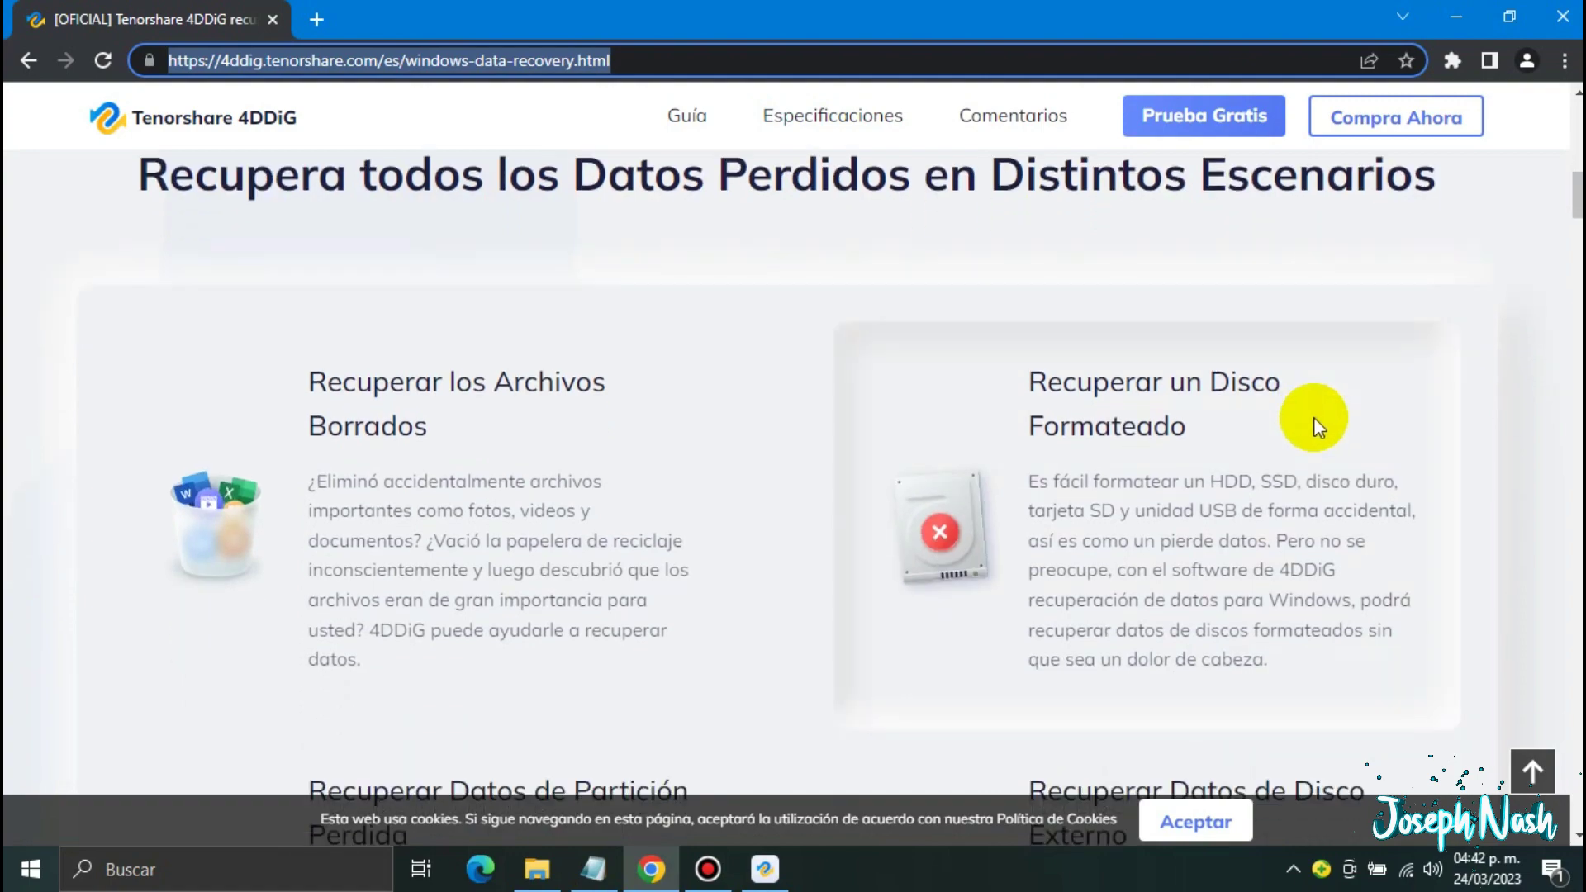
- Look over the data loss scenarios on the page and highlight the heading "Recuperar un Disco Formateado"
{"action": "scroll", "coordinate": [1390, 438], "scroll_direction": "down", "scroll_amount": 2}
{"action": "scroll", "coordinate": [1390, 438], "scroll_direction": "down", "scroll_amount": 3}
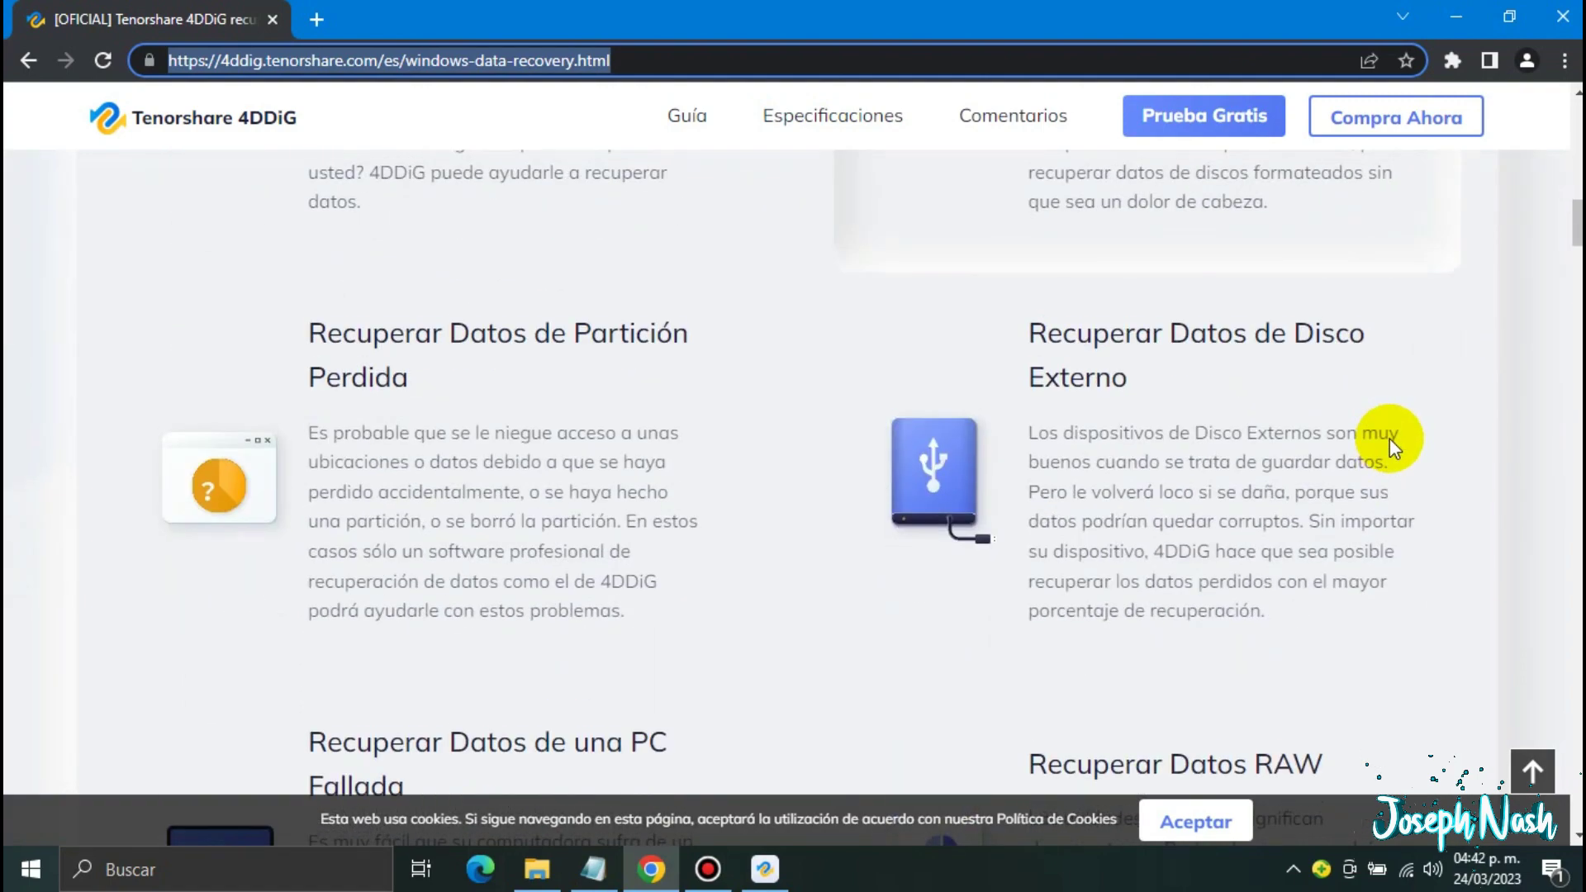
{"action": "scroll", "coordinate": [1380, 443], "scroll_direction": "up", "scroll_amount": 4}
{"action": "scroll", "coordinate": [1116, 384], "scroll_direction": "down", "scroll_amount": 1}
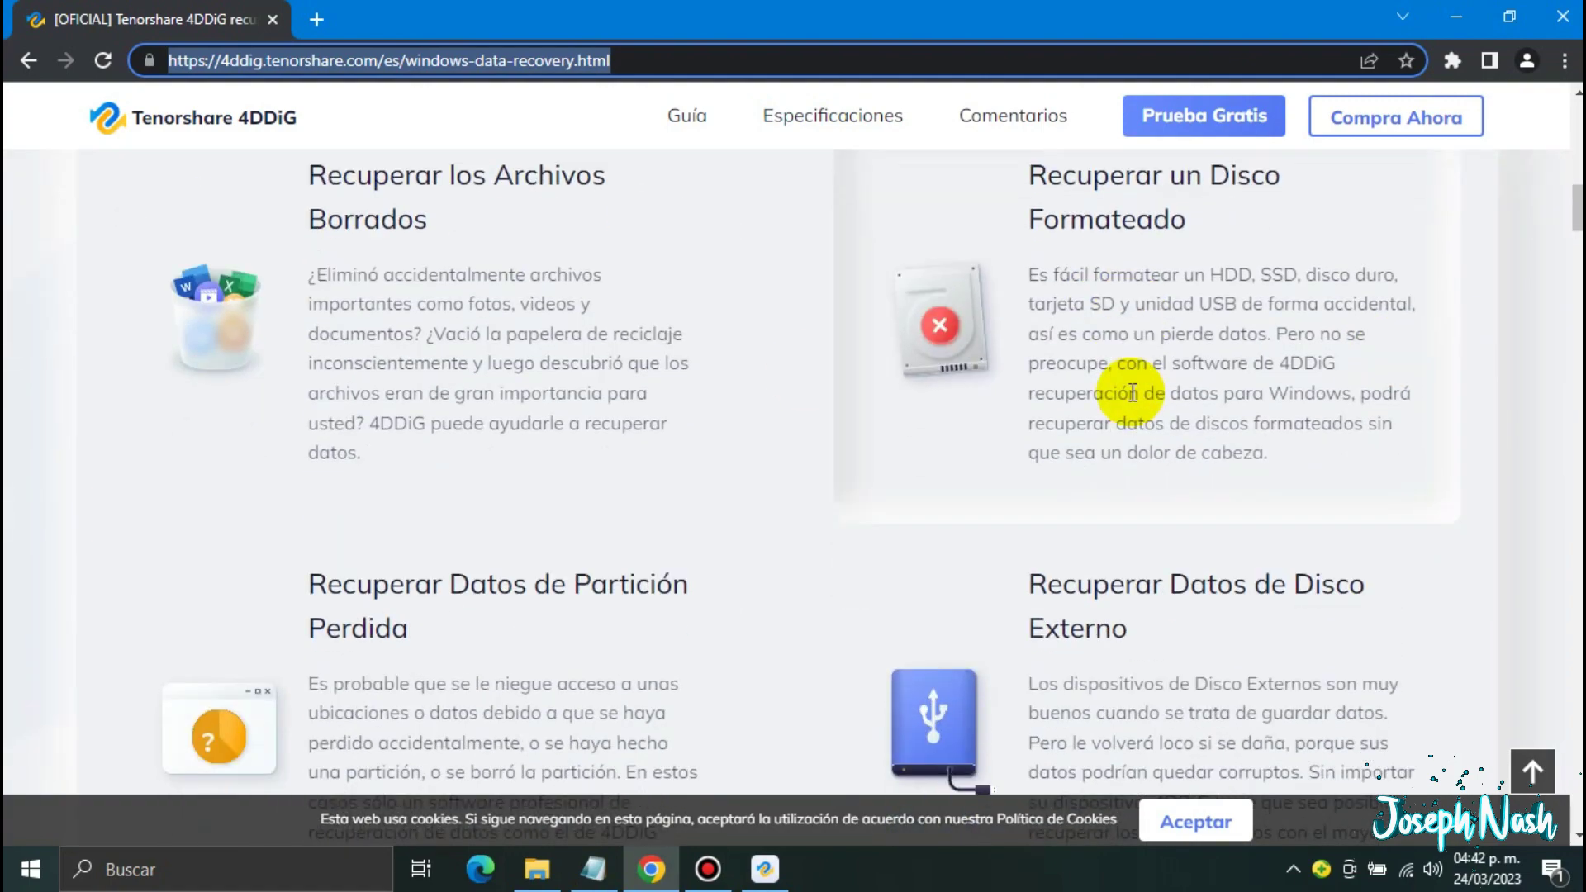
{"action": "scroll", "coordinate": [1091, 303], "scroll_direction": "up", "scroll_amount": 1}
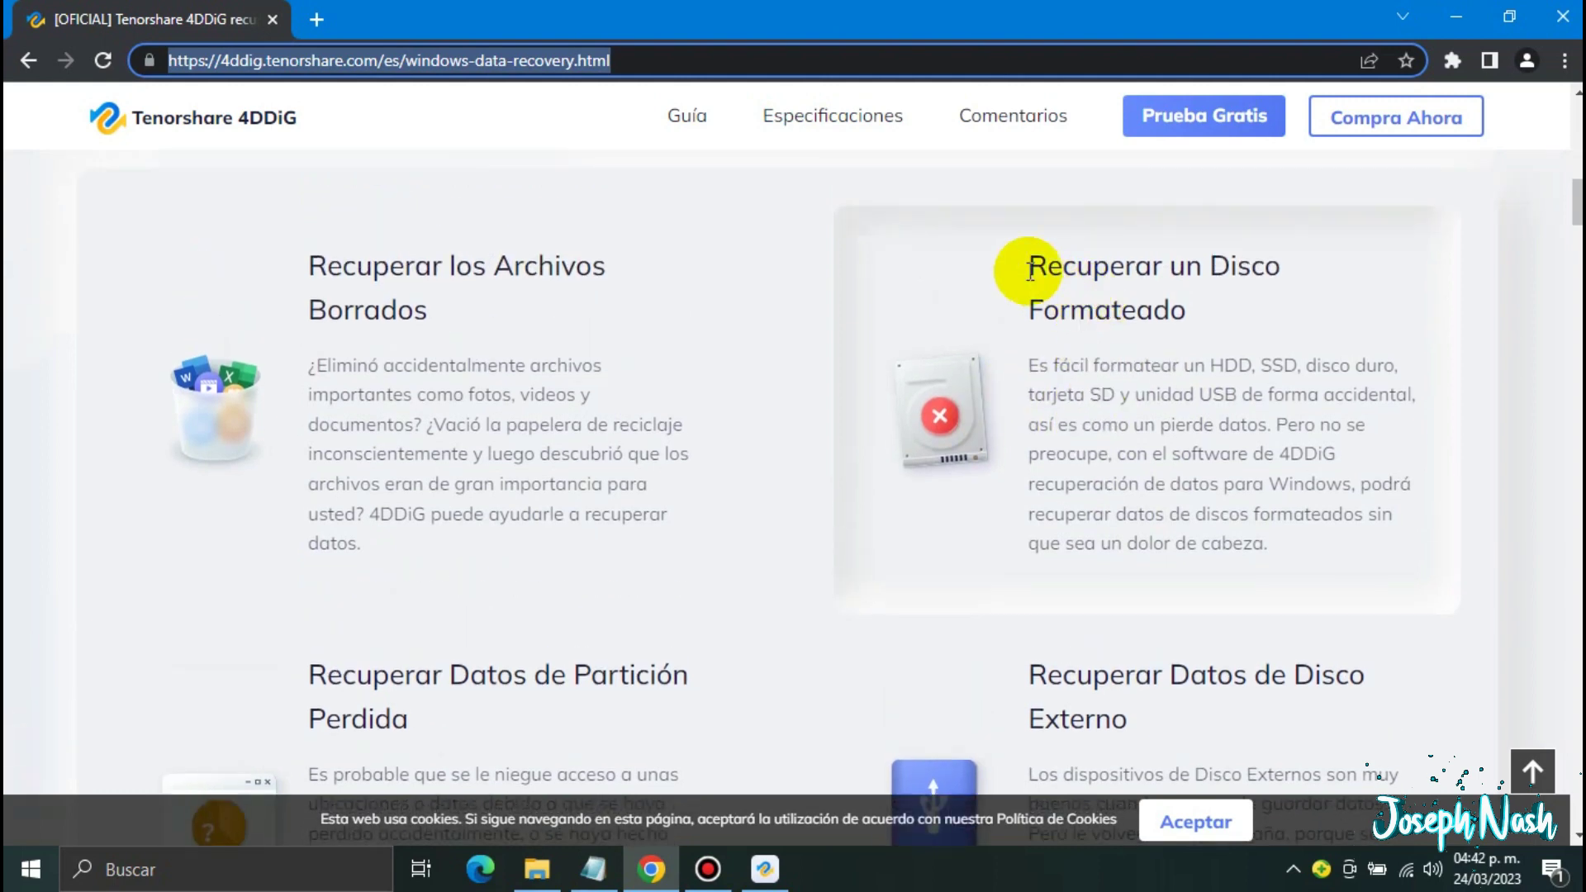
{"action": "left_click_drag", "start_coordinate": [1013, 263], "coordinate": [1178, 314]}
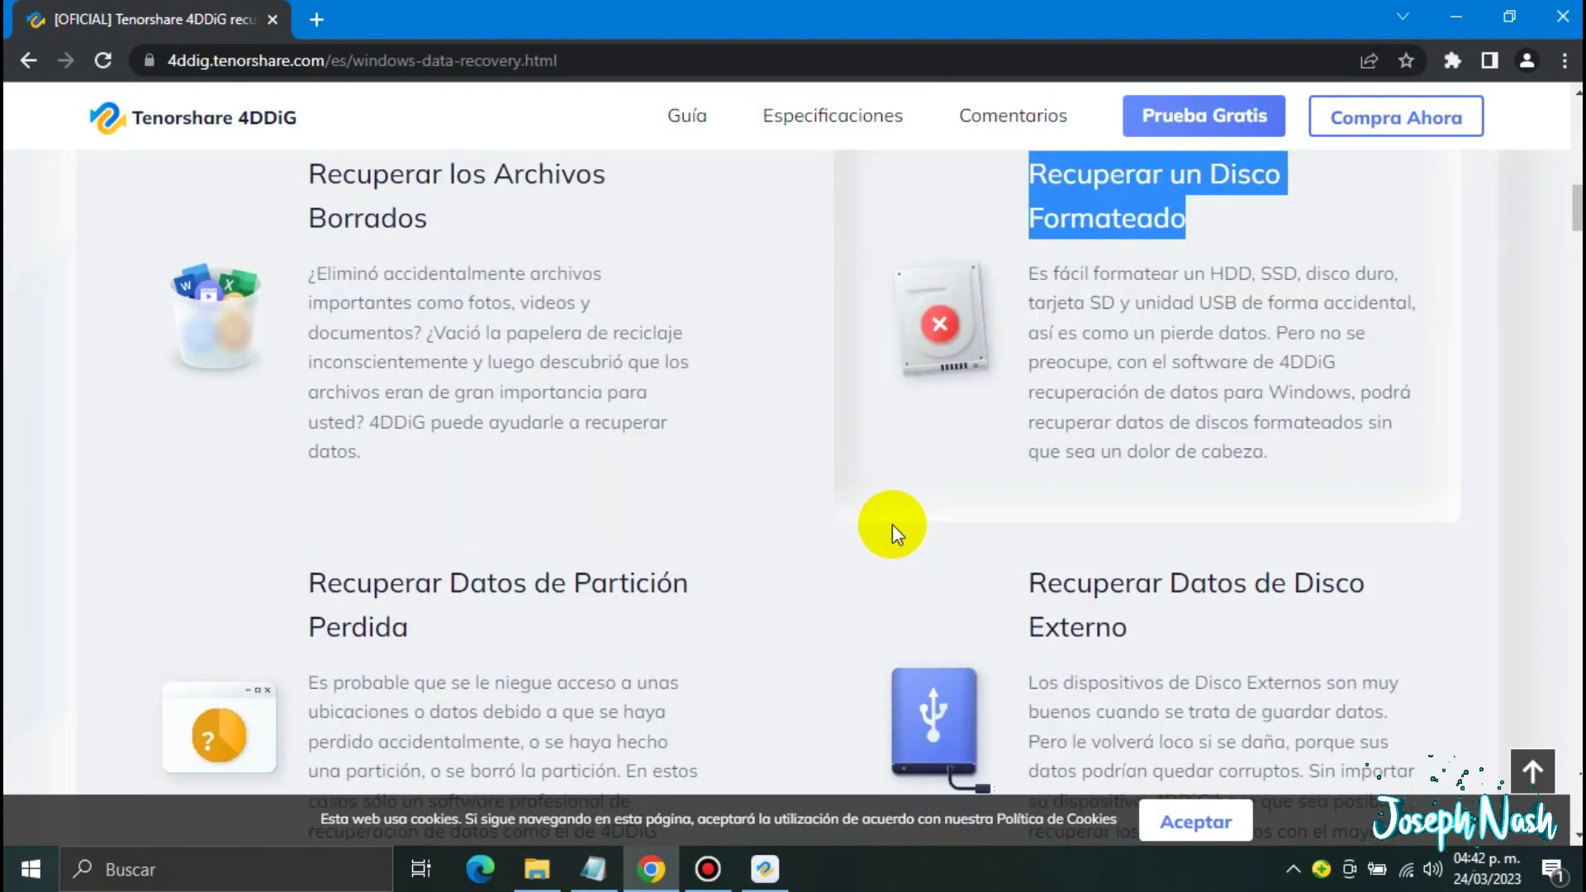
- Review the lost partition and external disk scenarios, highlighting the heading "Recuperar Datos de Partición Perdida"
{"action": "scroll", "coordinate": [893, 524], "scroll_direction": "down", "scroll_amount": 1}
{"action": "scroll", "coordinate": [929, 380], "scroll_direction": "down", "scroll_amount": 2}
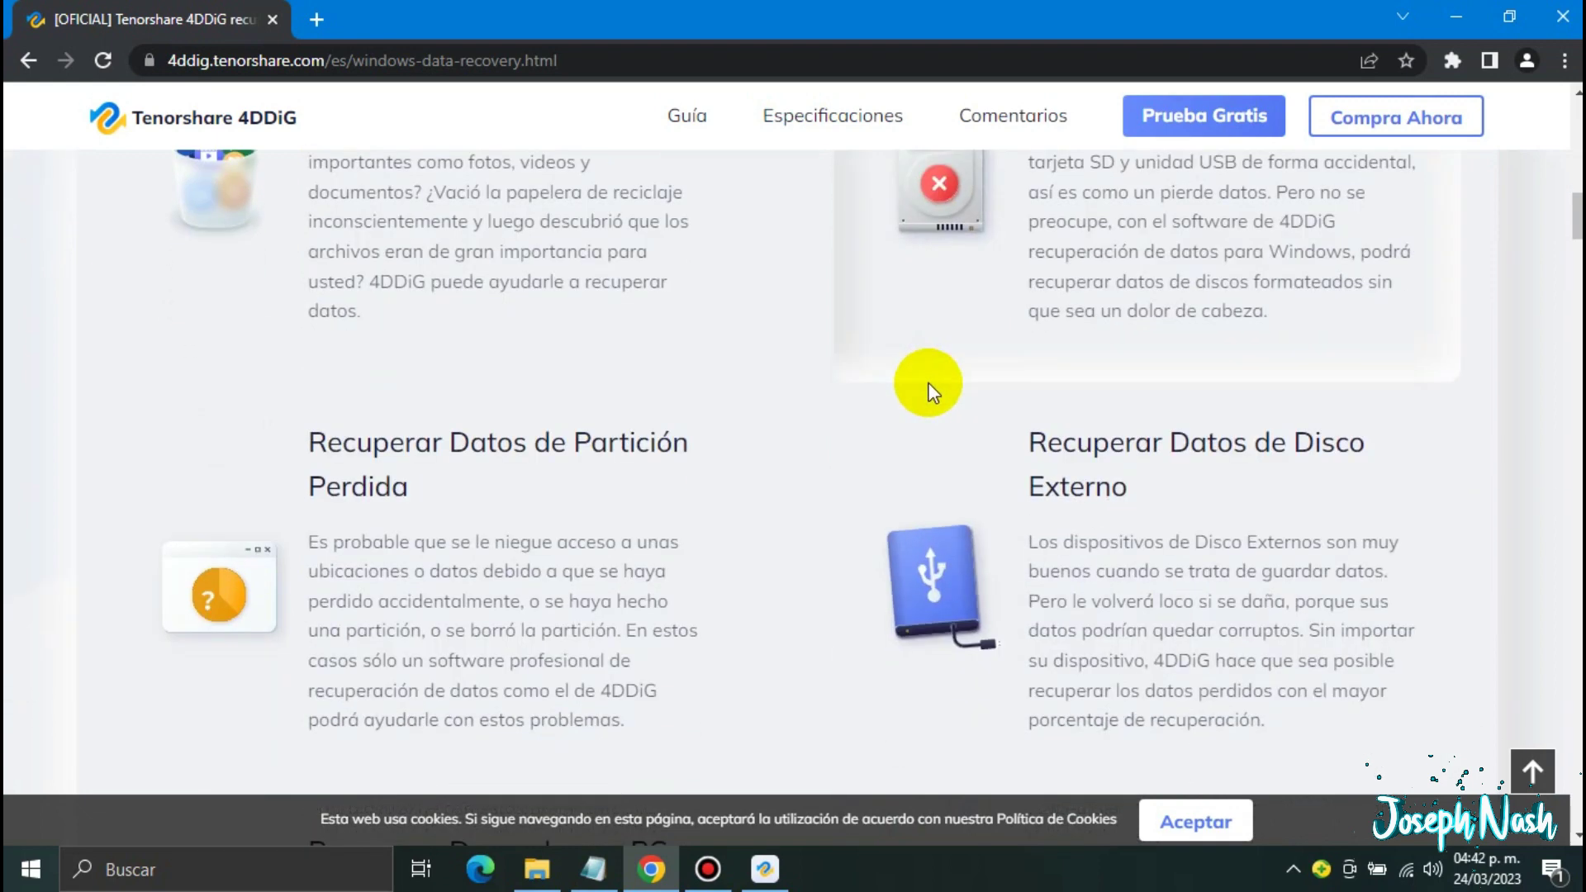
{"action": "scroll", "coordinate": [930, 384], "scroll_direction": "down", "scroll_amount": 2}
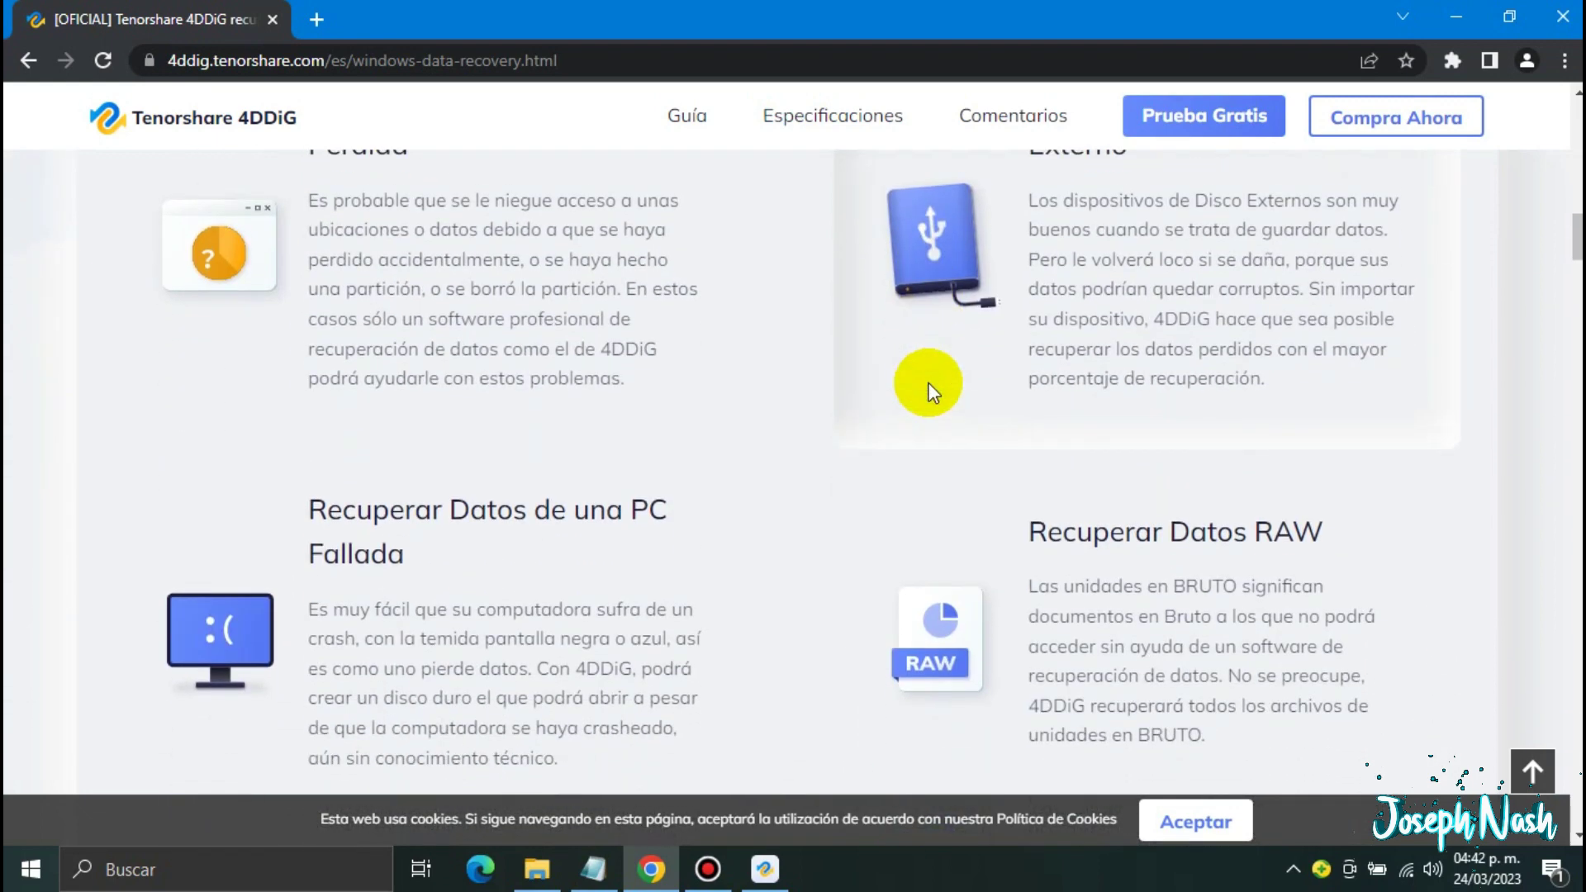
{"action": "scroll", "coordinate": [928, 382], "scroll_direction": "up", "scroll_amount": 2}
{"action": "left_click_drag", "start_coordinate": [453, 379], "coordinate": [286, 322]}
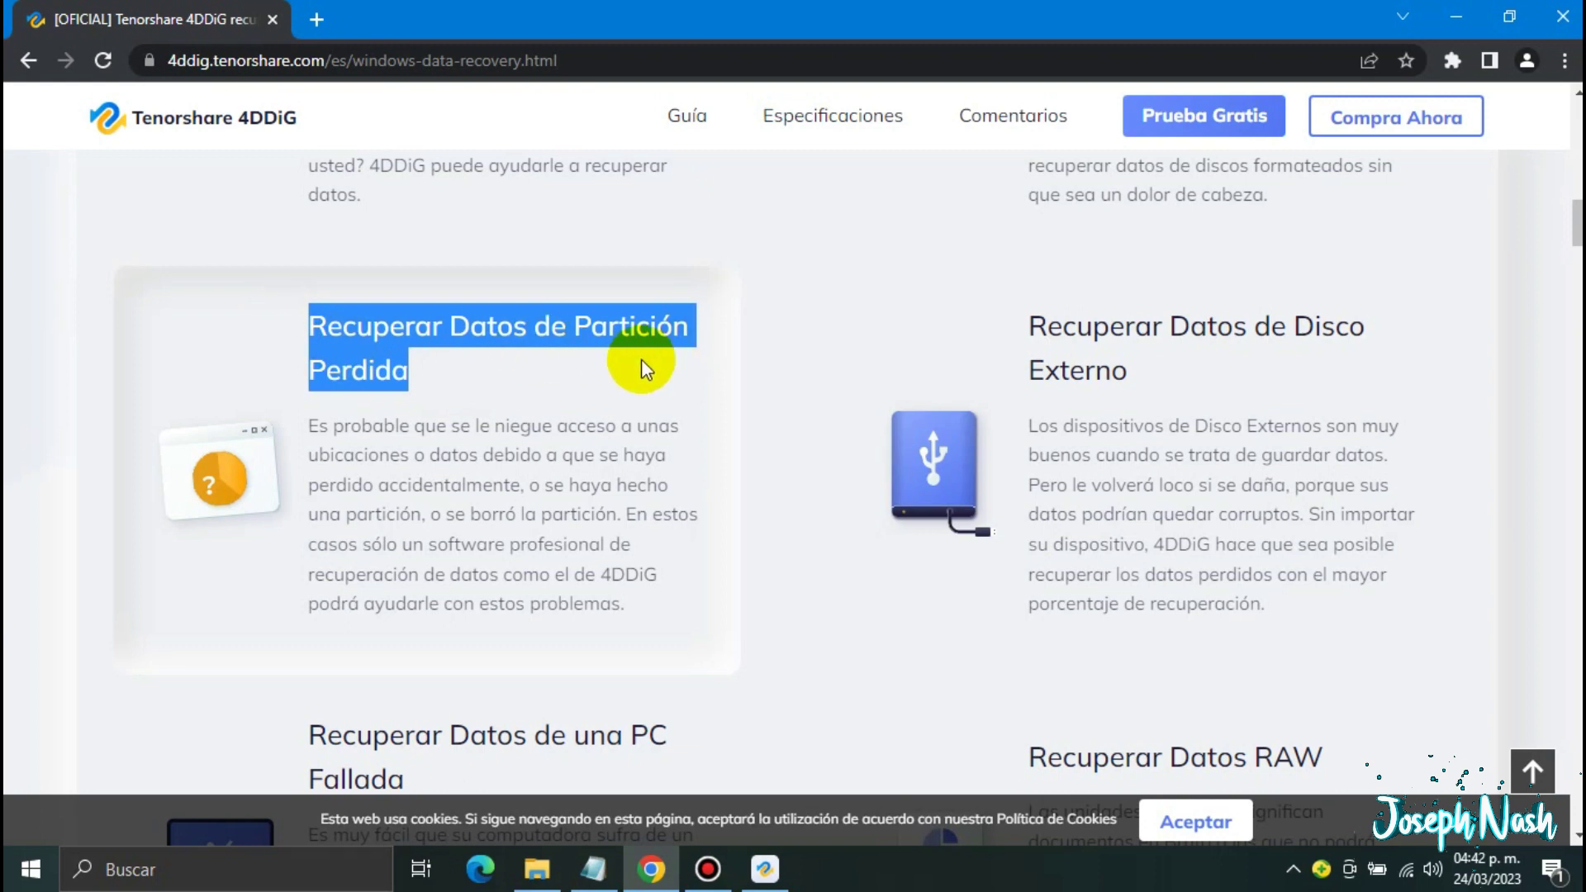
- Review the last two scenarios, highlighting "Recuperar Datos de una PC Fallada" and the heading "Recuperar Datos RAW"
{"action": "scroll", "coordinate": [785, 537], "scroll_direction": "down", "scroll_amount": 4}
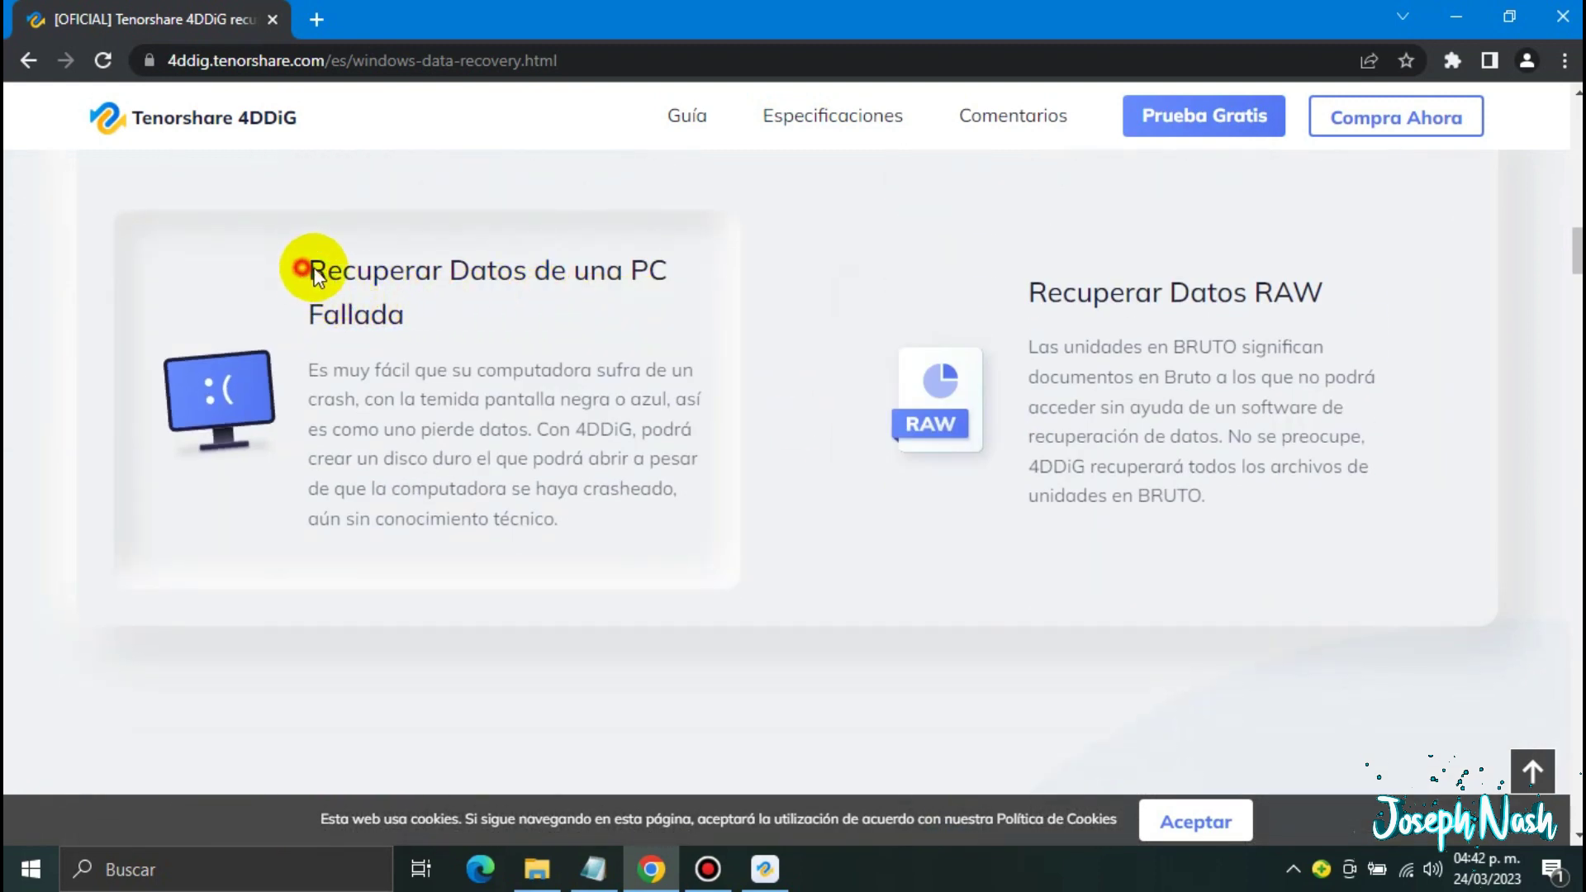
{"action": "left_click_drag", "start_coordinate": [308, 269], "coordinate": [460, 293]}
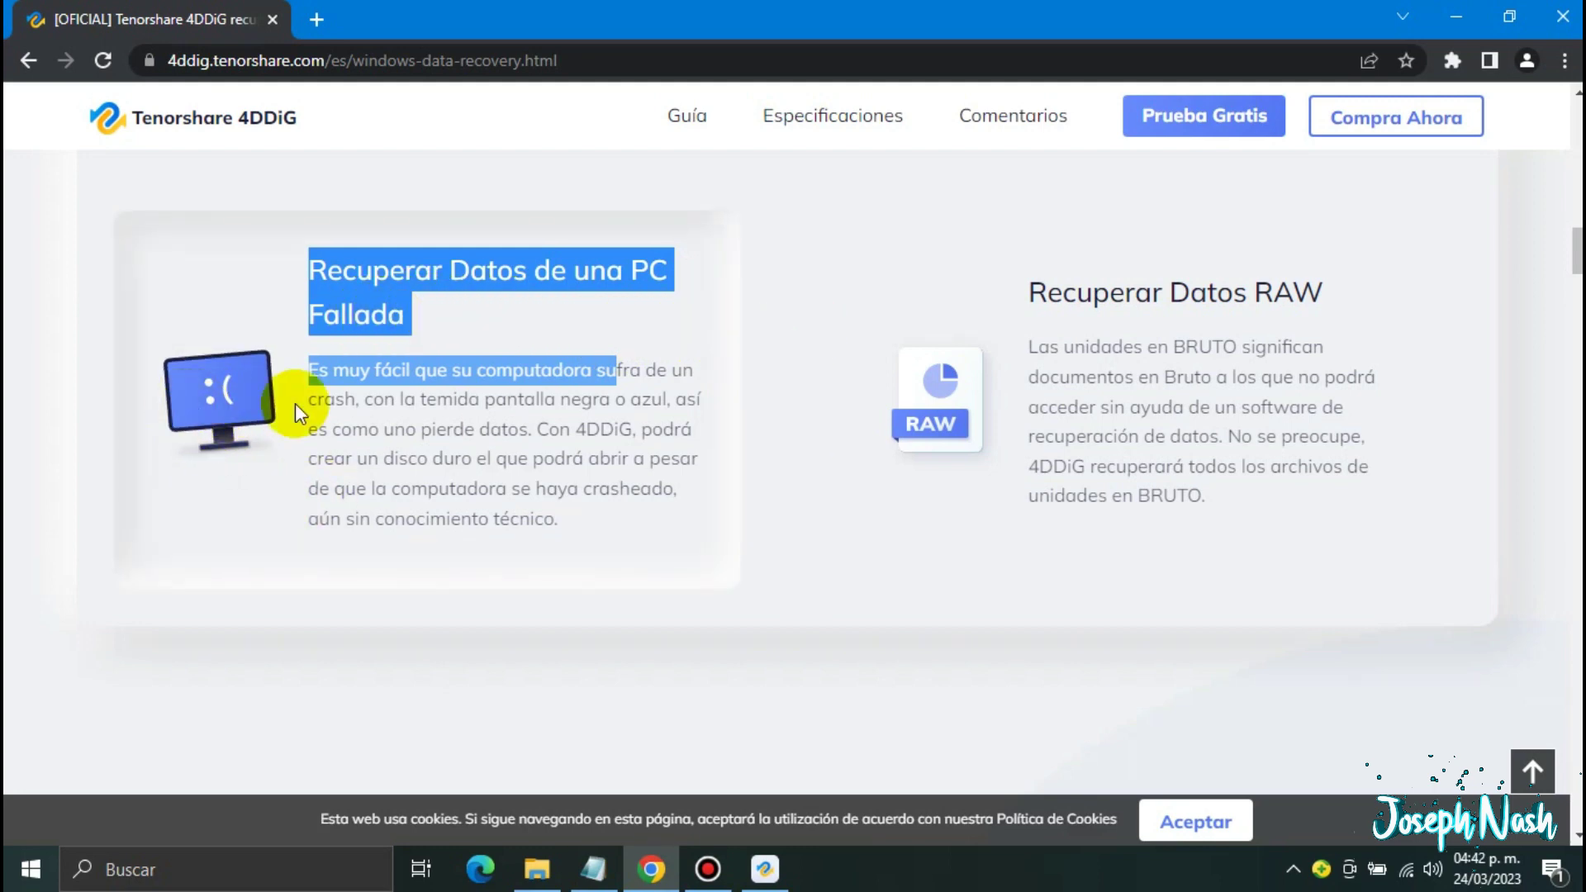
{"action": "left_click", "coordinate": [785, 439]}
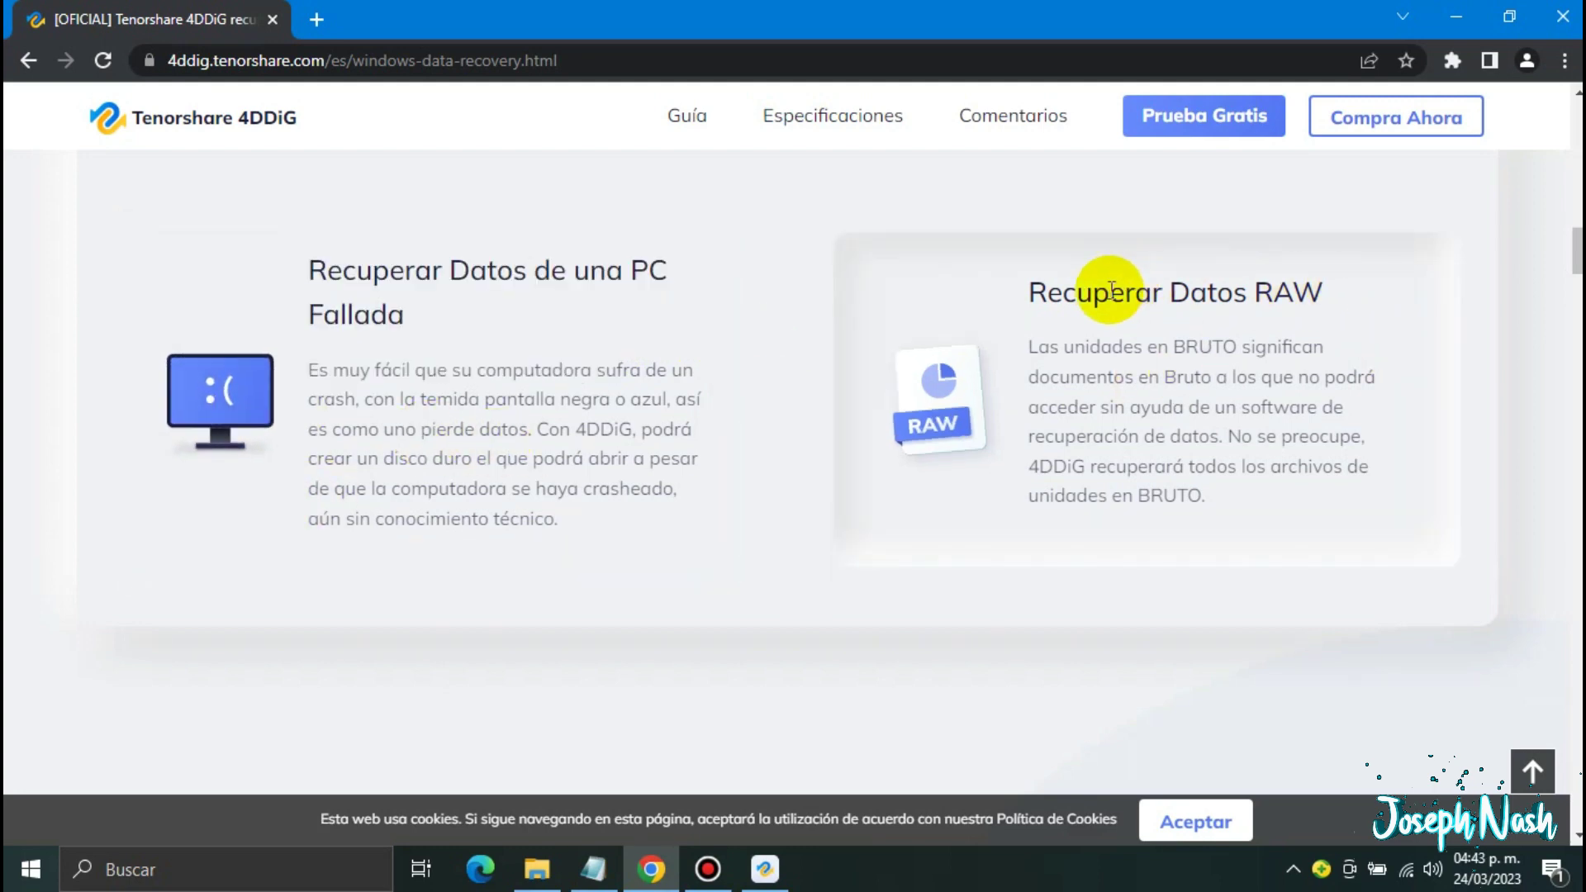
{"action": "left_click_drag", "start_coordinate": [1024, 297], "coordinate": [1427, 319]}
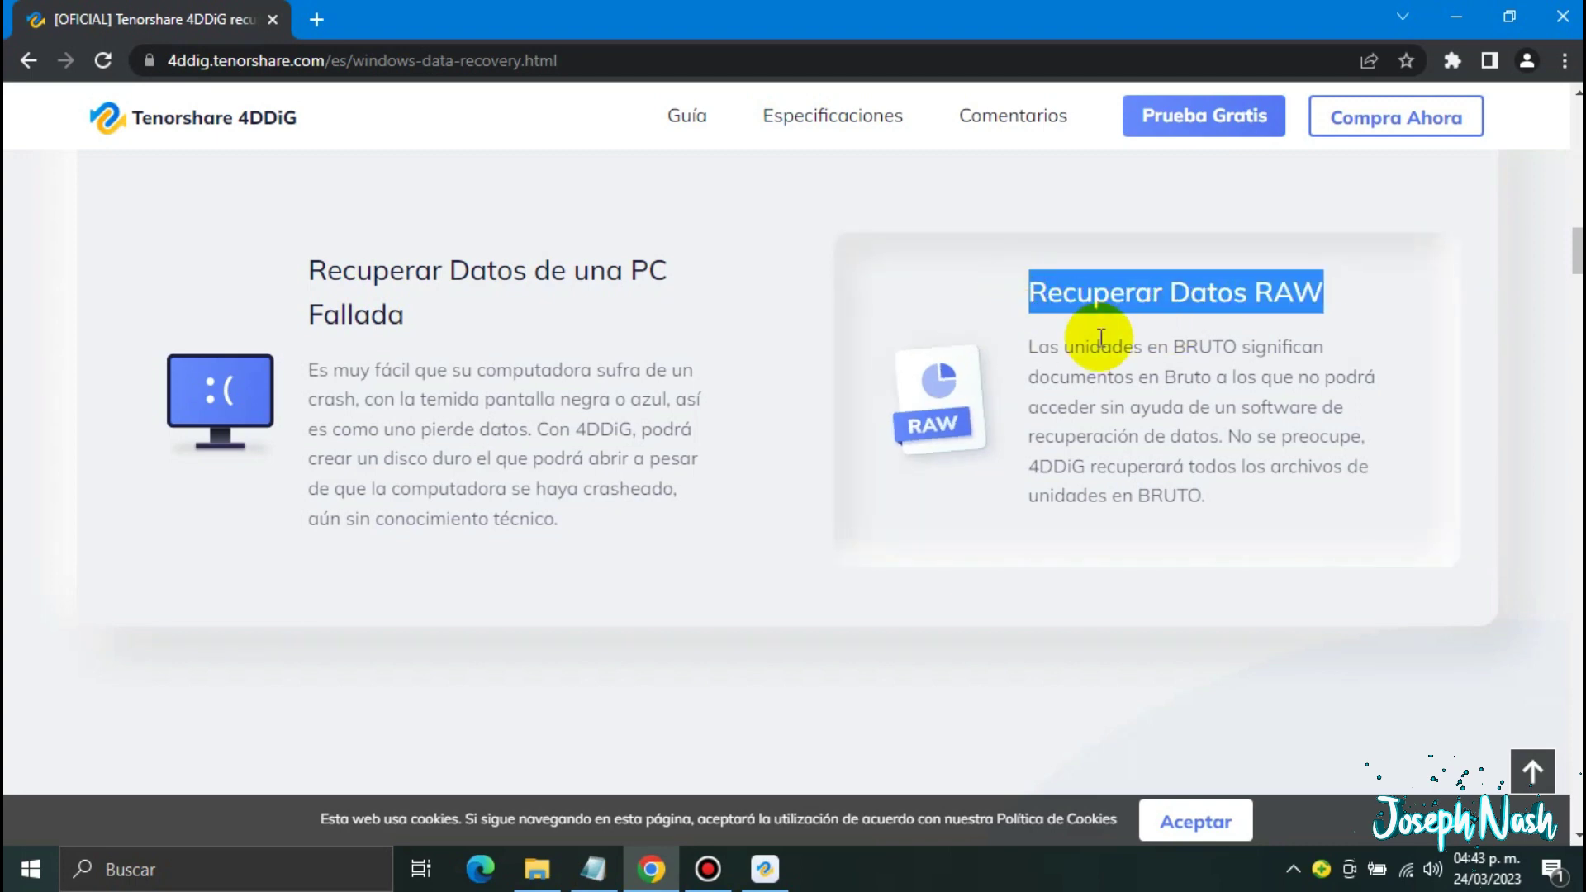